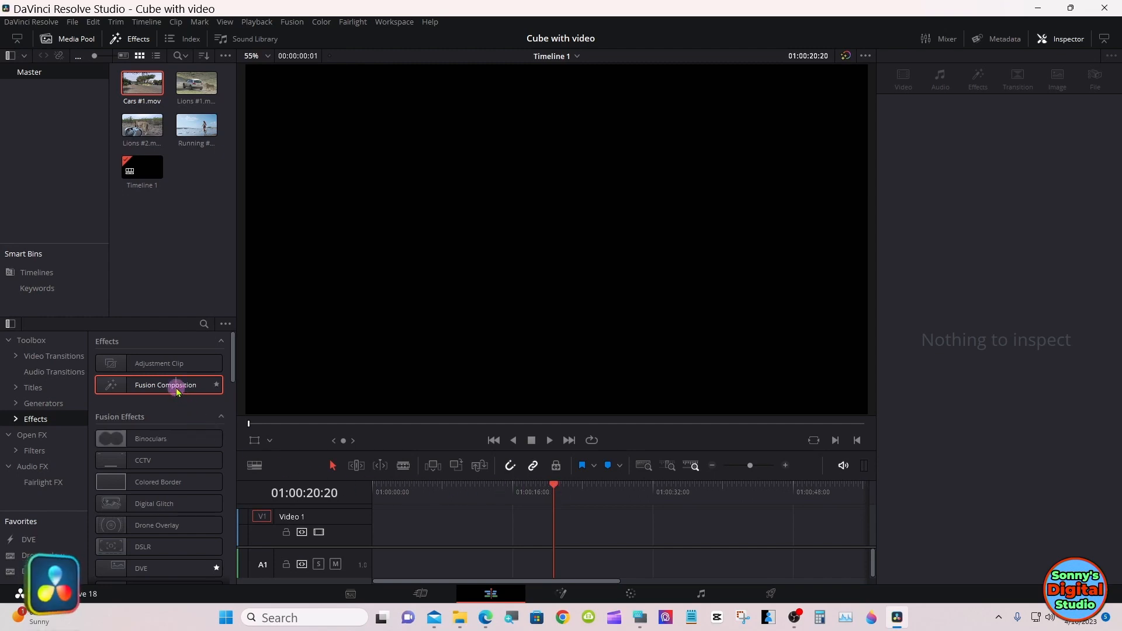
Add a Fusion Composition at the start of the Video 1 track and extend it to 30 seconds
drag(174, 391, 374, 531)
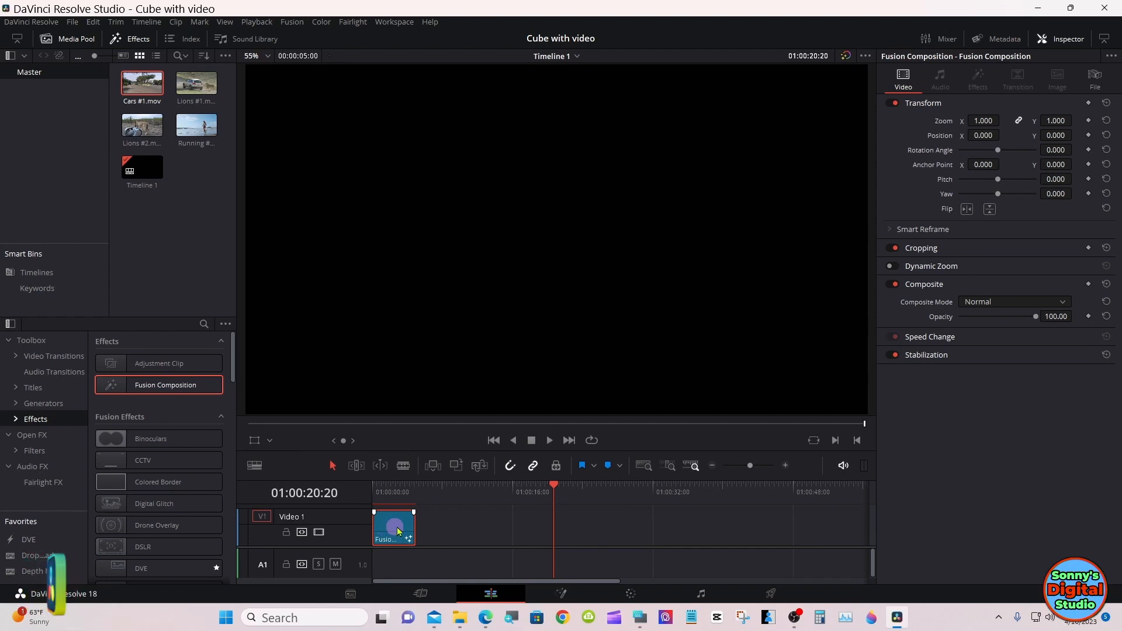
drag(407, 526, 628, 532)
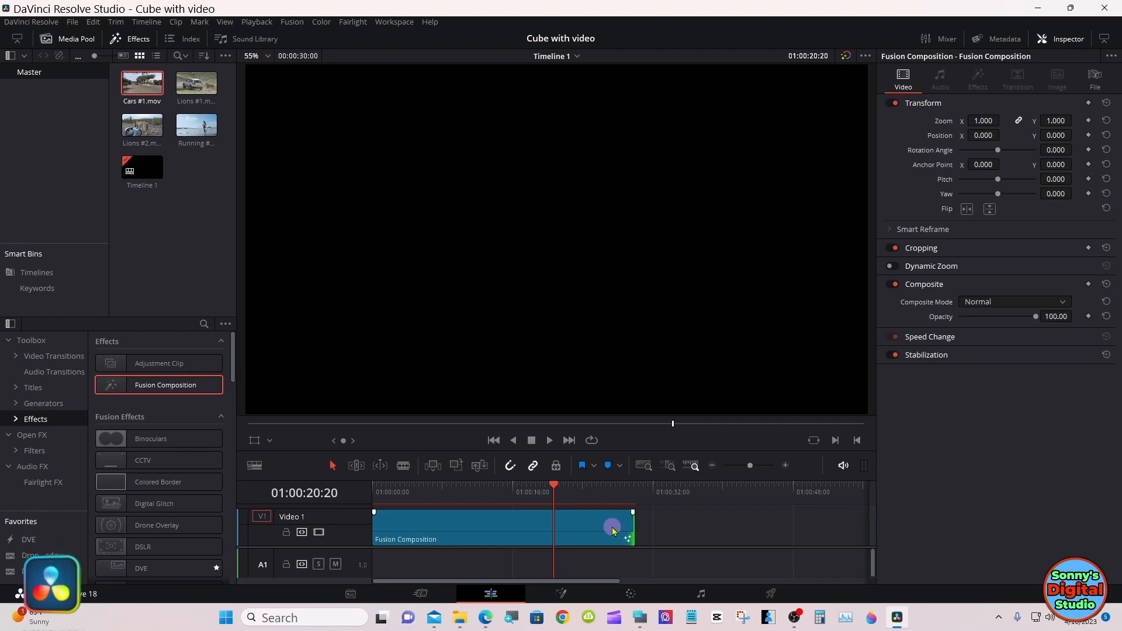
Open the Fusion Composition clip on the Fusion page and move the MediaOut1 node far to the right, leaving room for other nodes
click(404, 530)
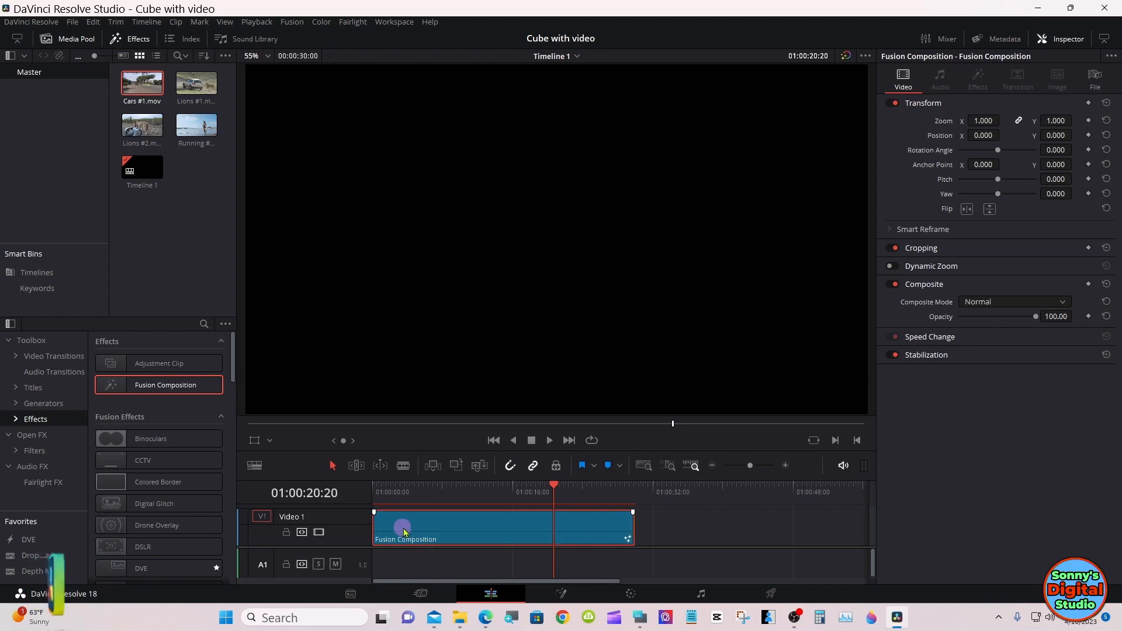
click(561, 594)
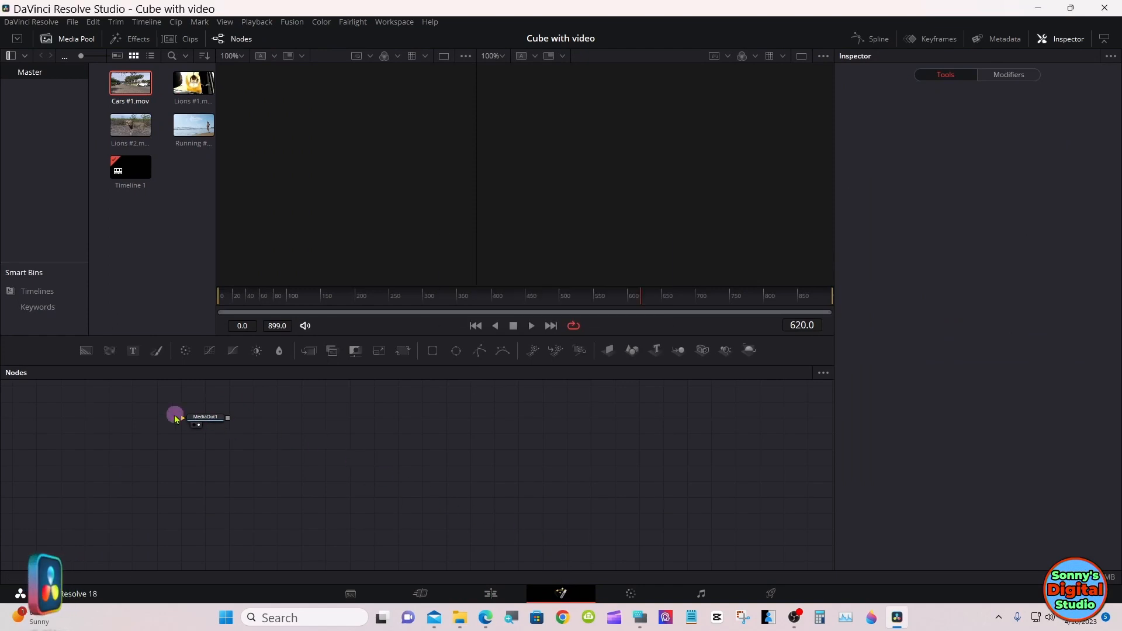
drag(196, 410, 295, 437)
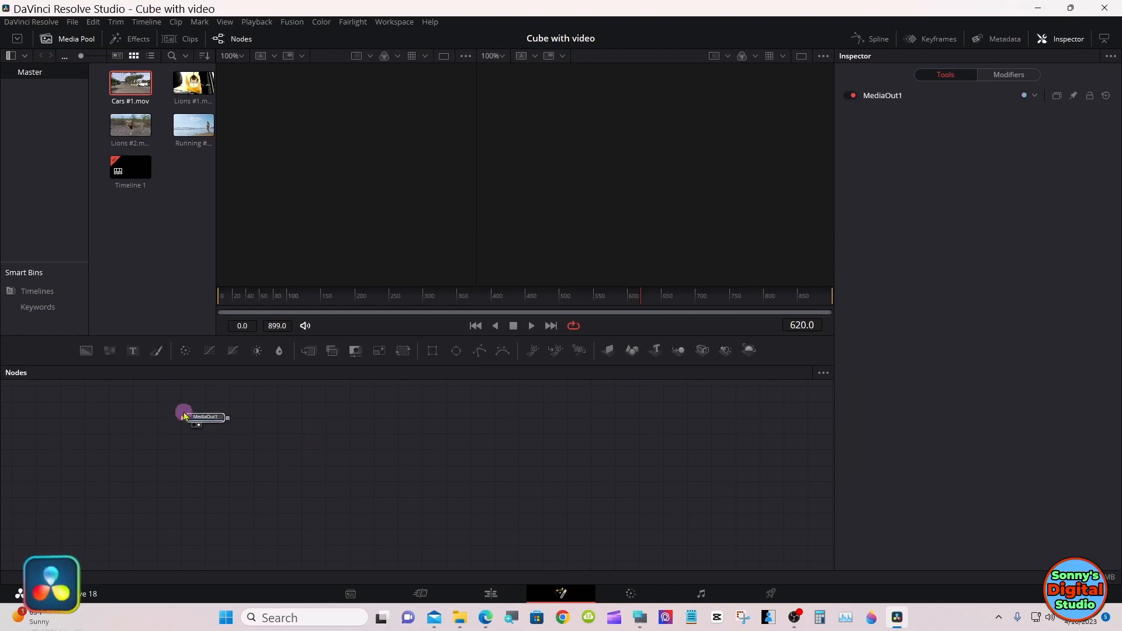
drag(197, 417, 608, 485)
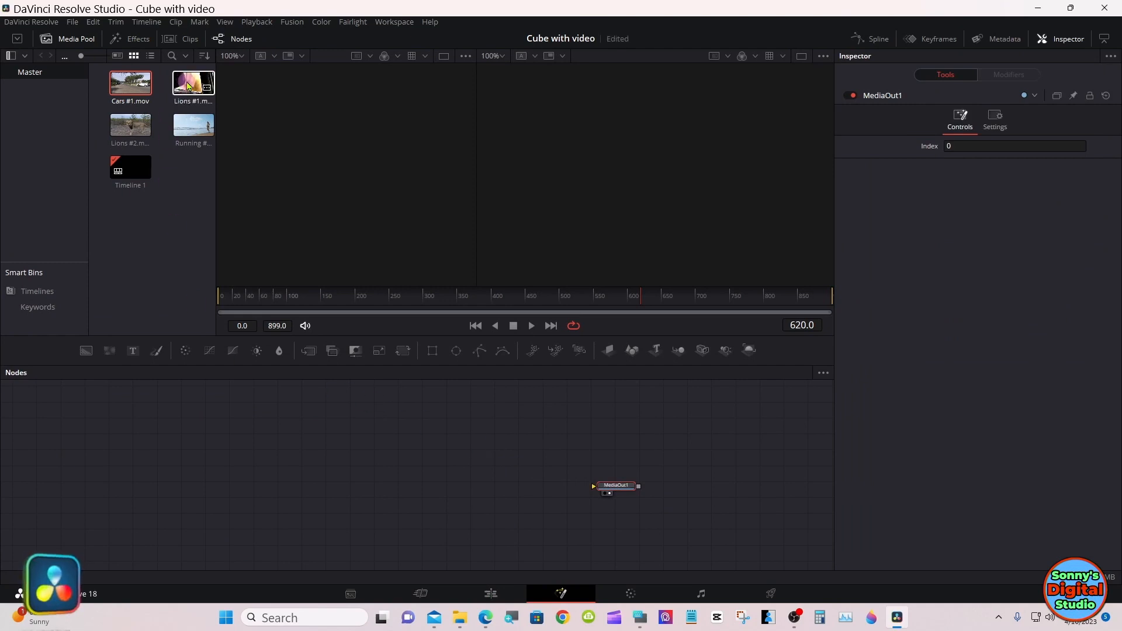
Add Lions #1.mov to the node graph as a media node and bring up the On-Screen Keyboard beside it
drag(188, 85, 180, 425)
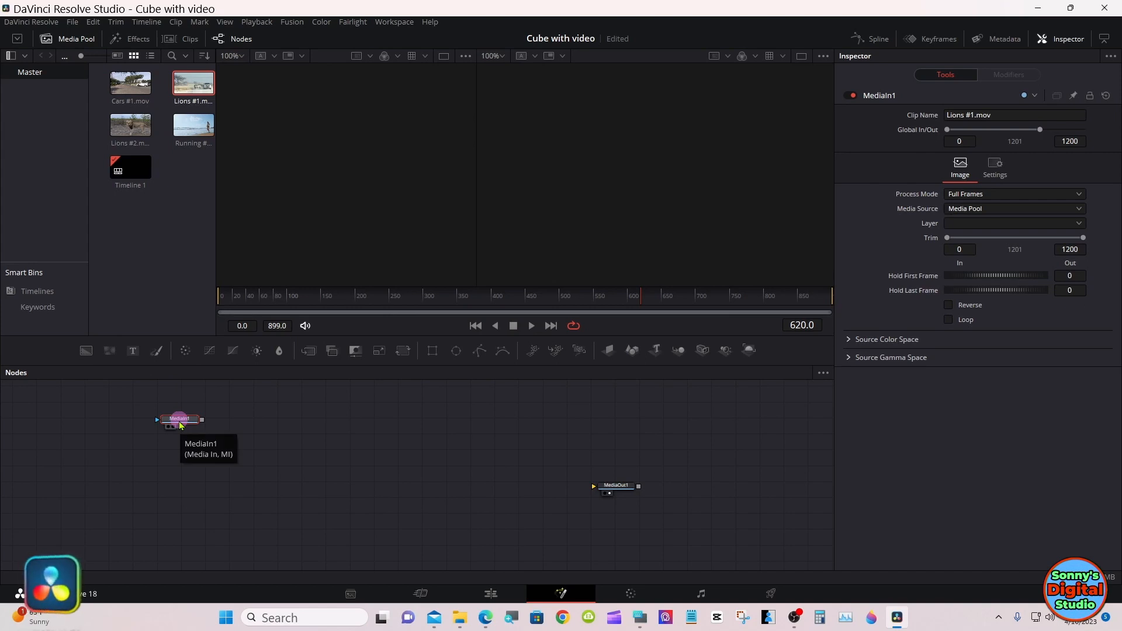
click(637, 617)
drag(749, 482, 495, 433)
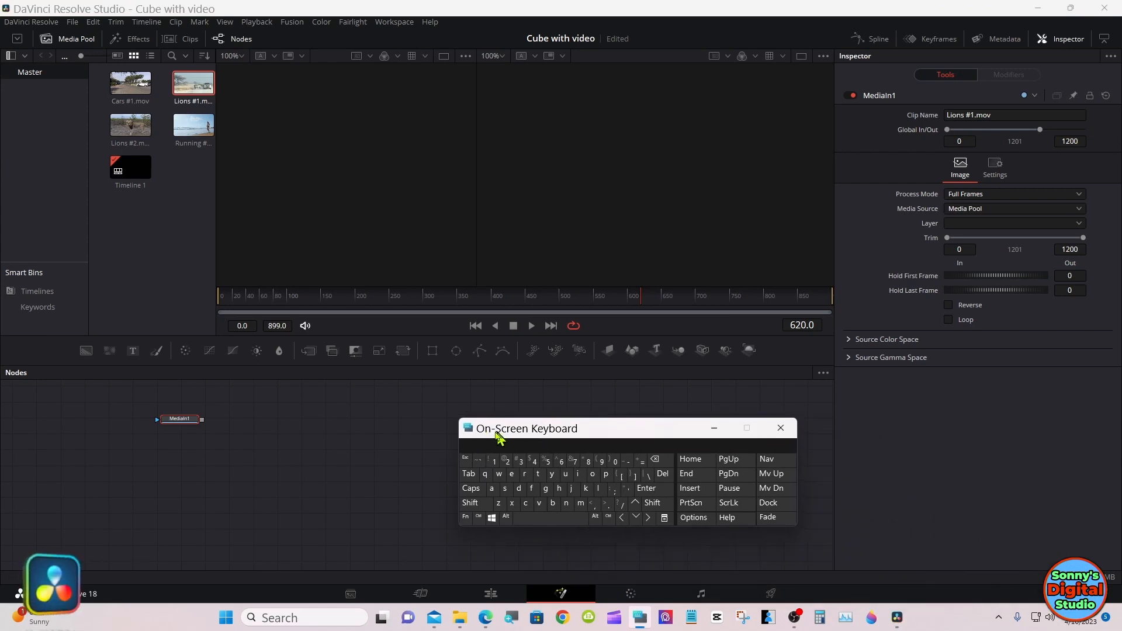
Rename the Lions #1.mov media node as Front
right_click(186, 419)
click(217, 312)
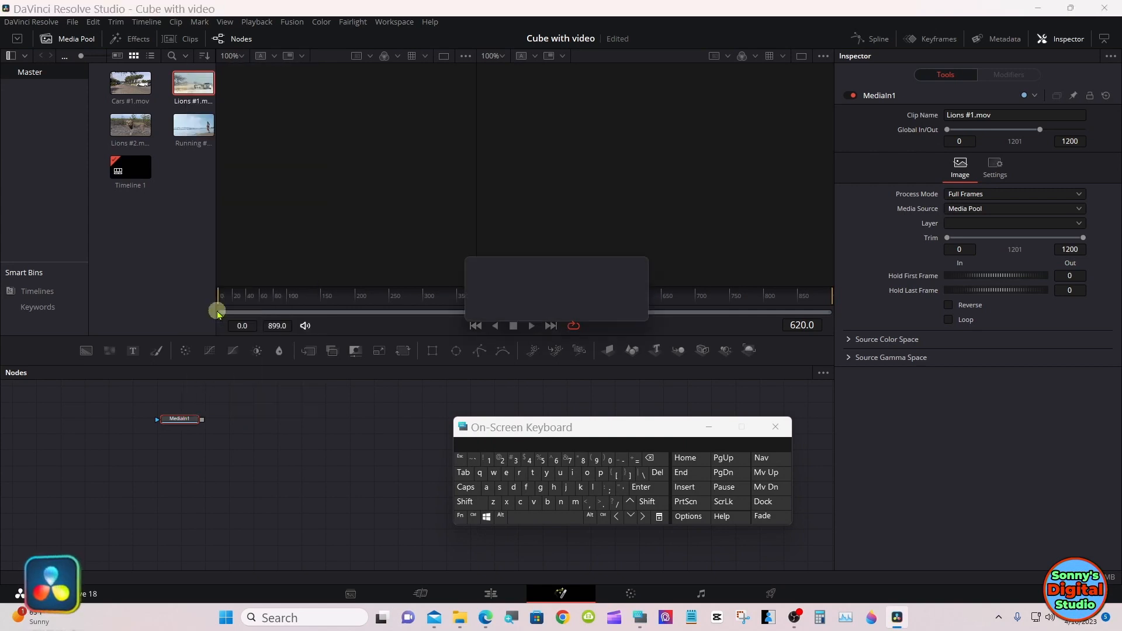
click(465, 501)
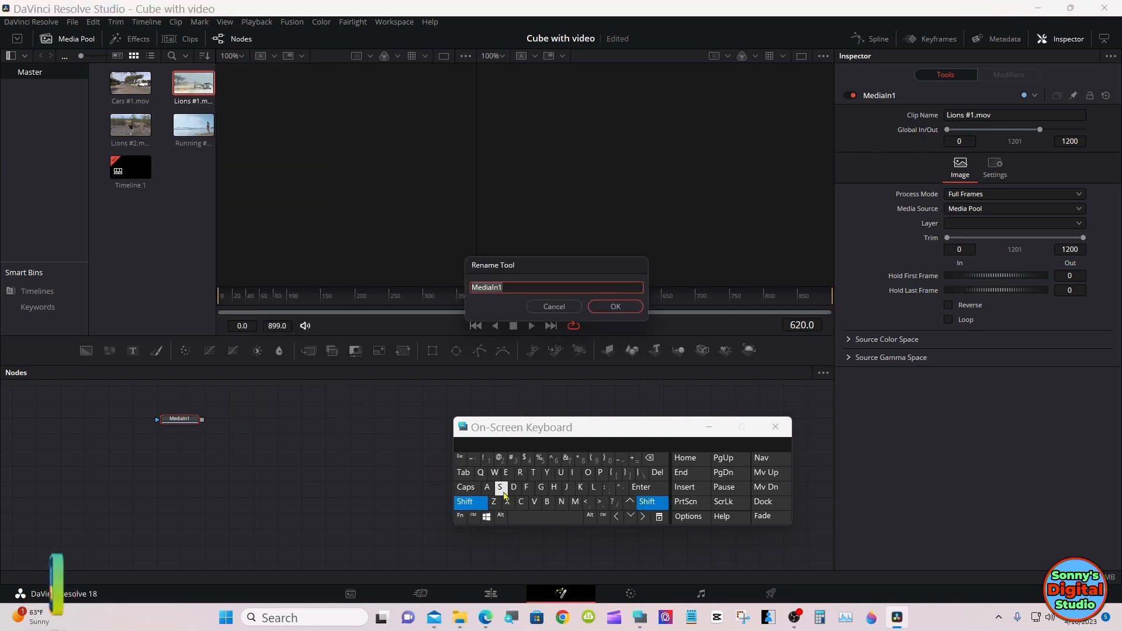
click(519, 472)
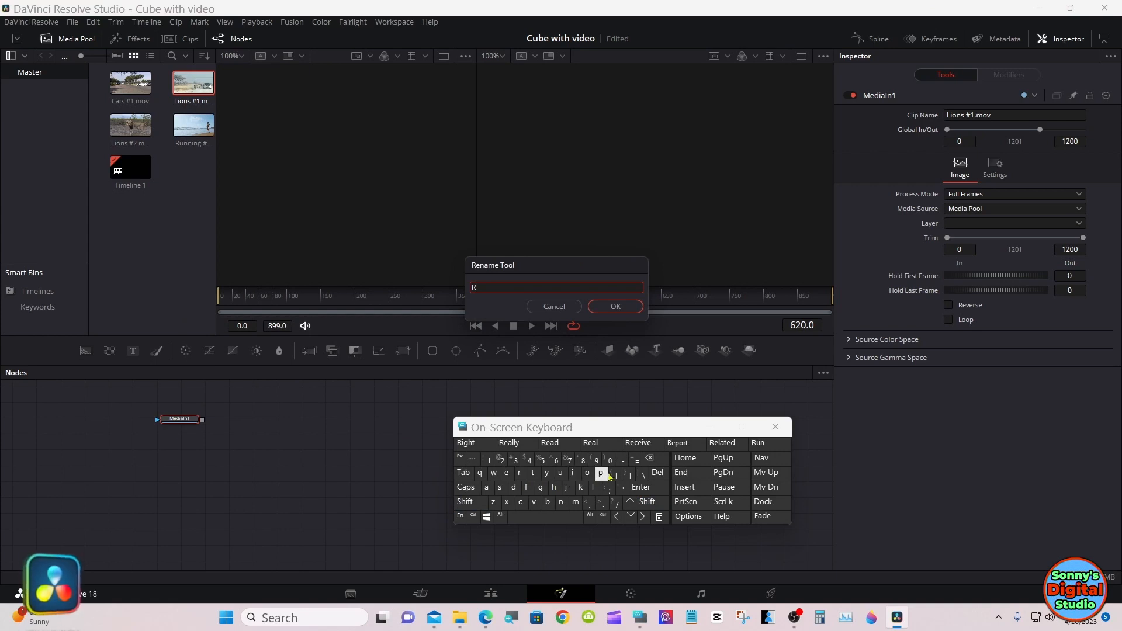
click(648, 460)
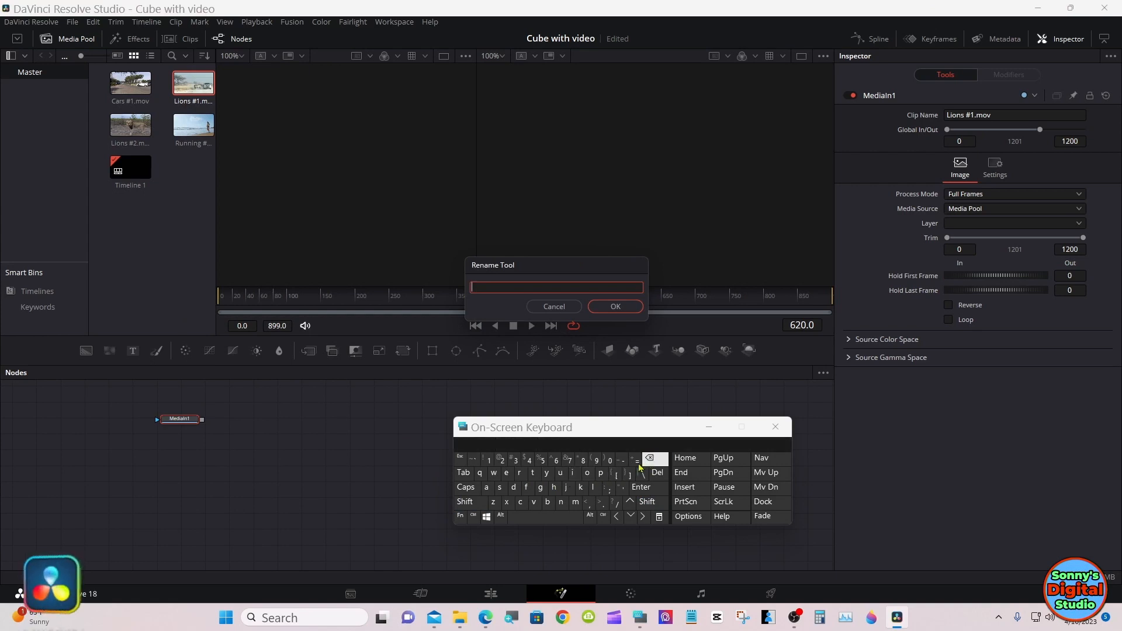
click(467, 503)
click(526, 487)
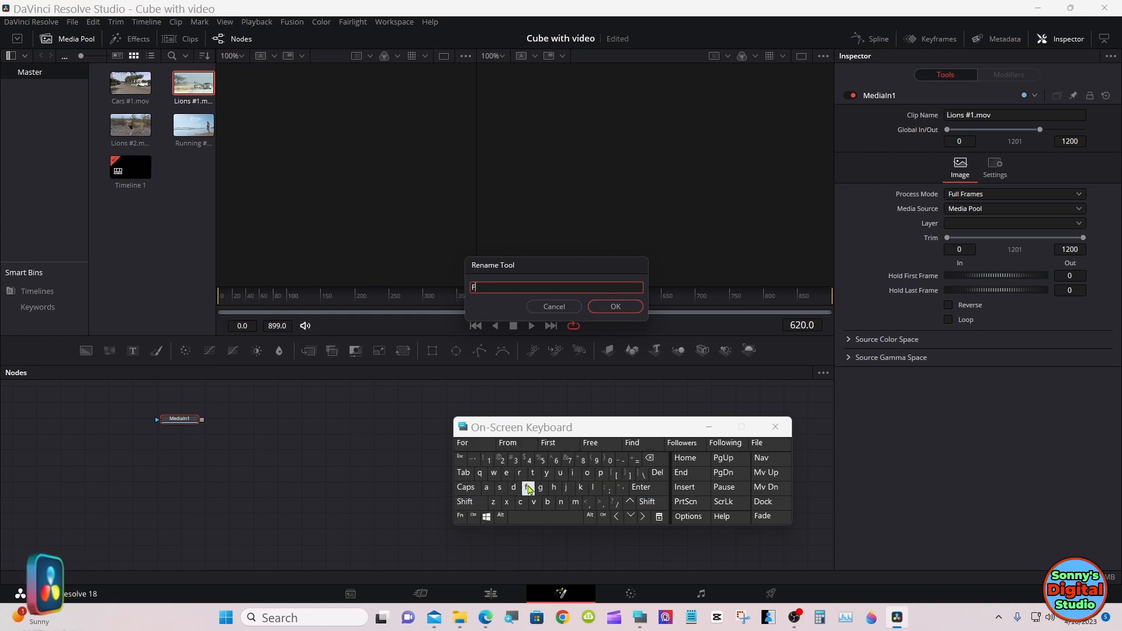
click(519, 472)
click(587, 472)
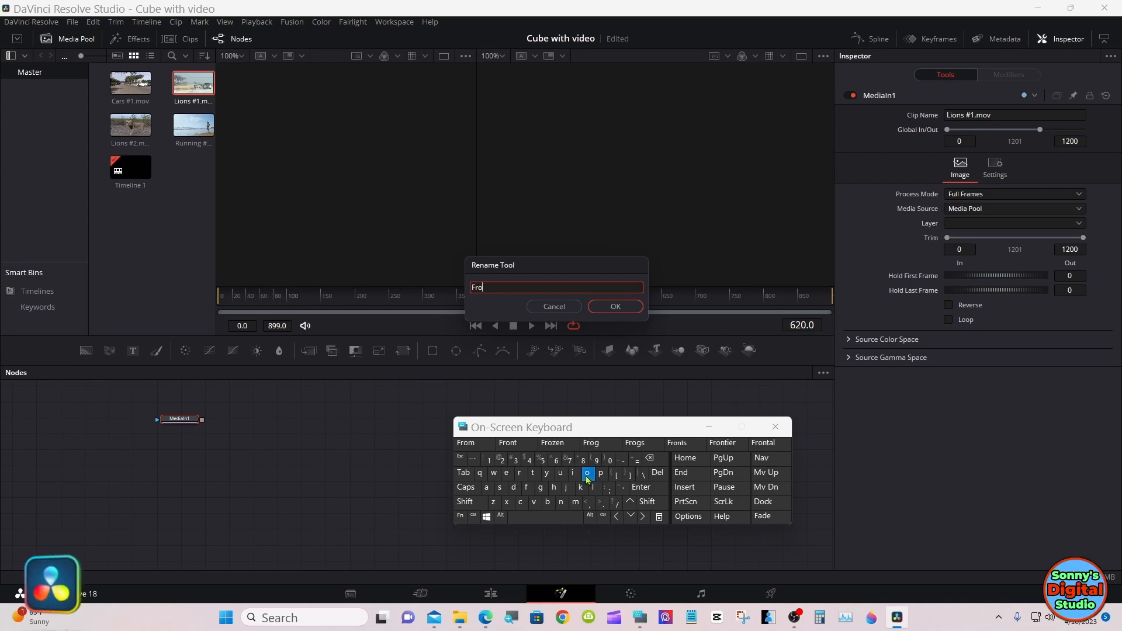
click(508, 443)
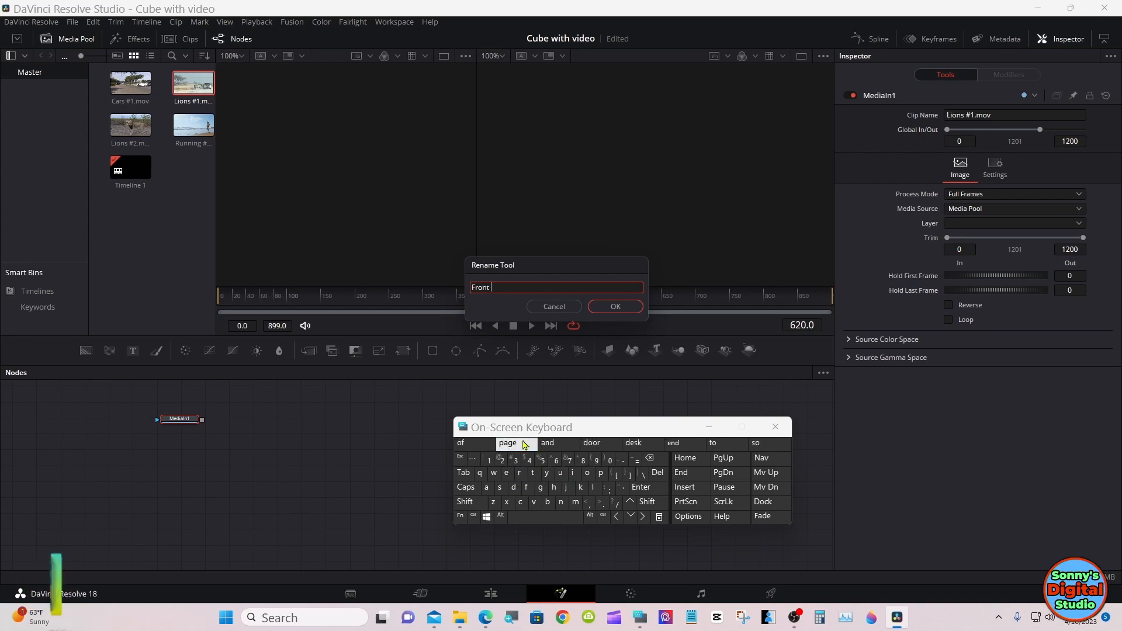
click(614, 306)
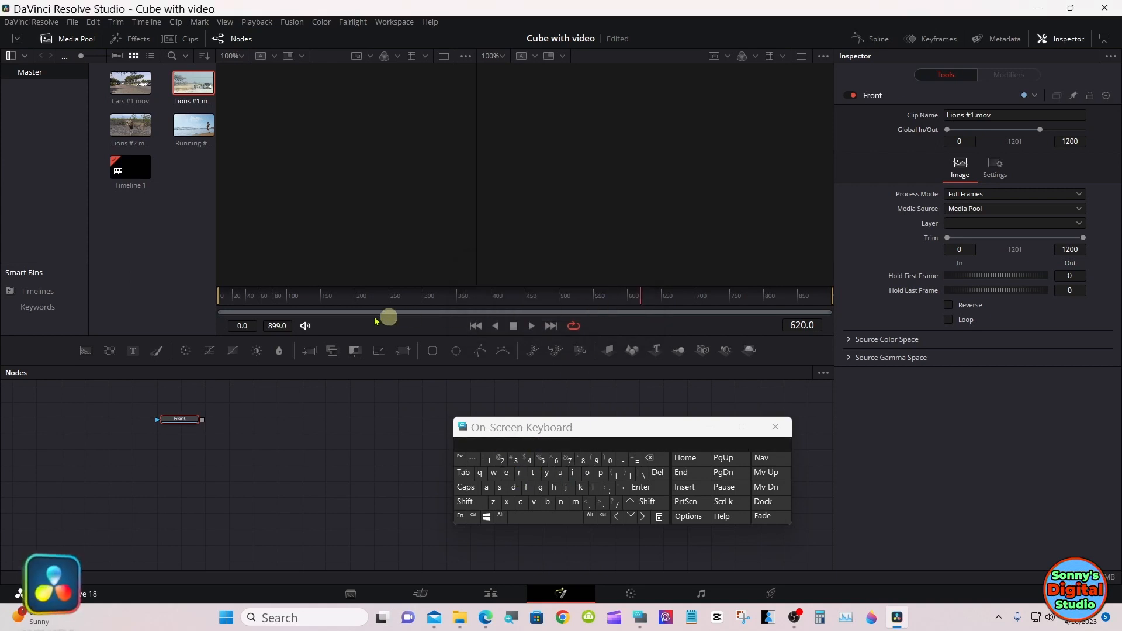
Add Running #2.mov as a media node below Front and rename it as Left
click(129, 124)
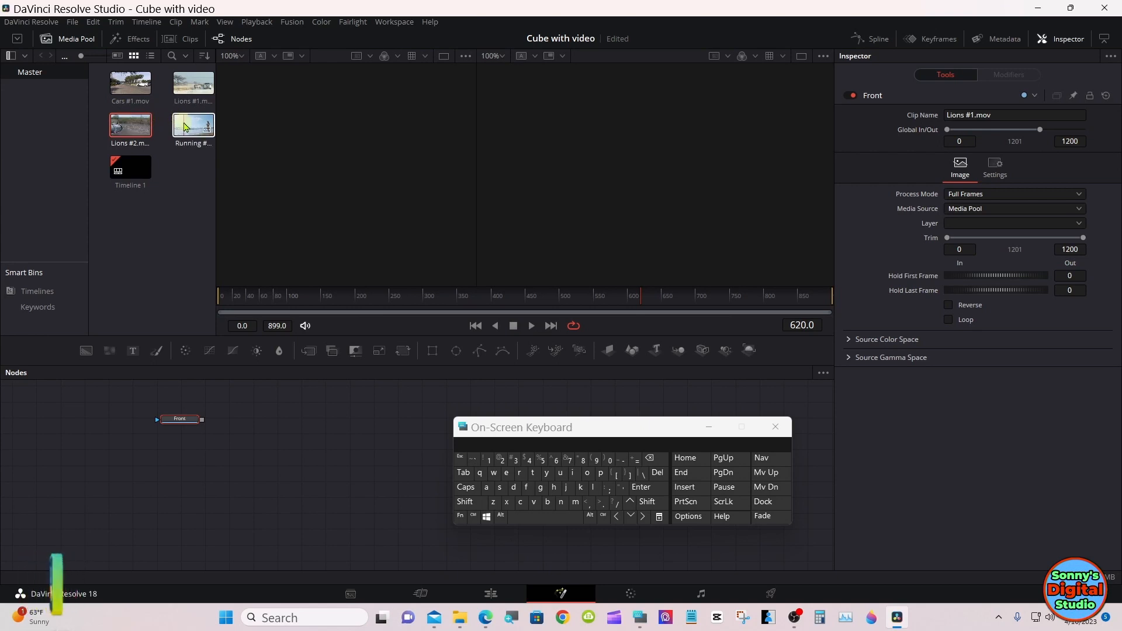
drag(184, 126, 180, 466)
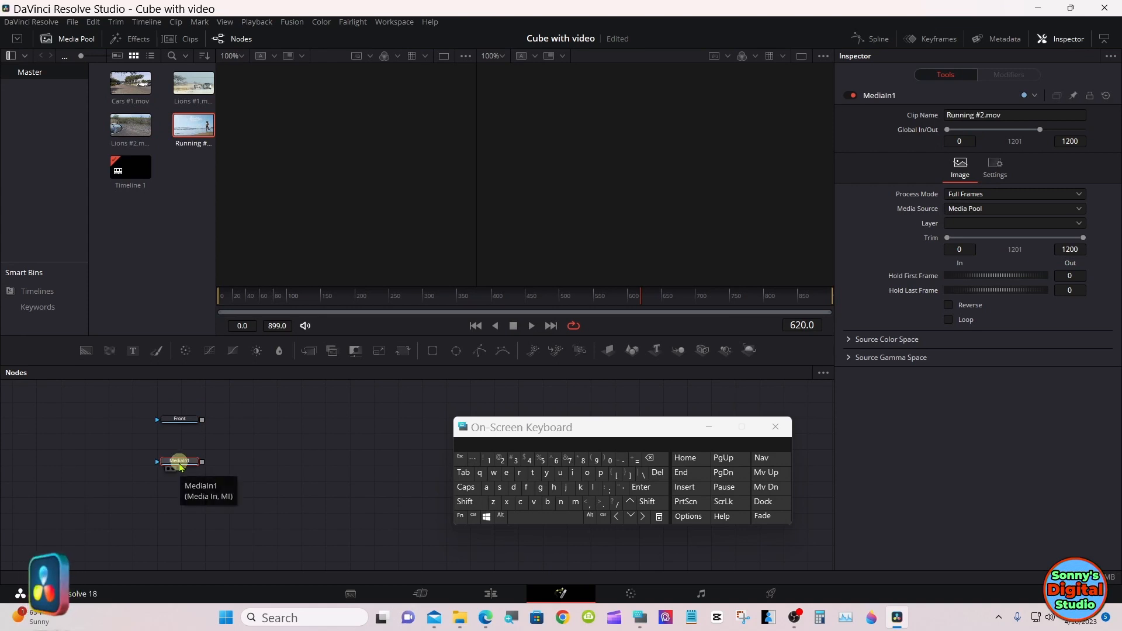
right_click(180, 461)
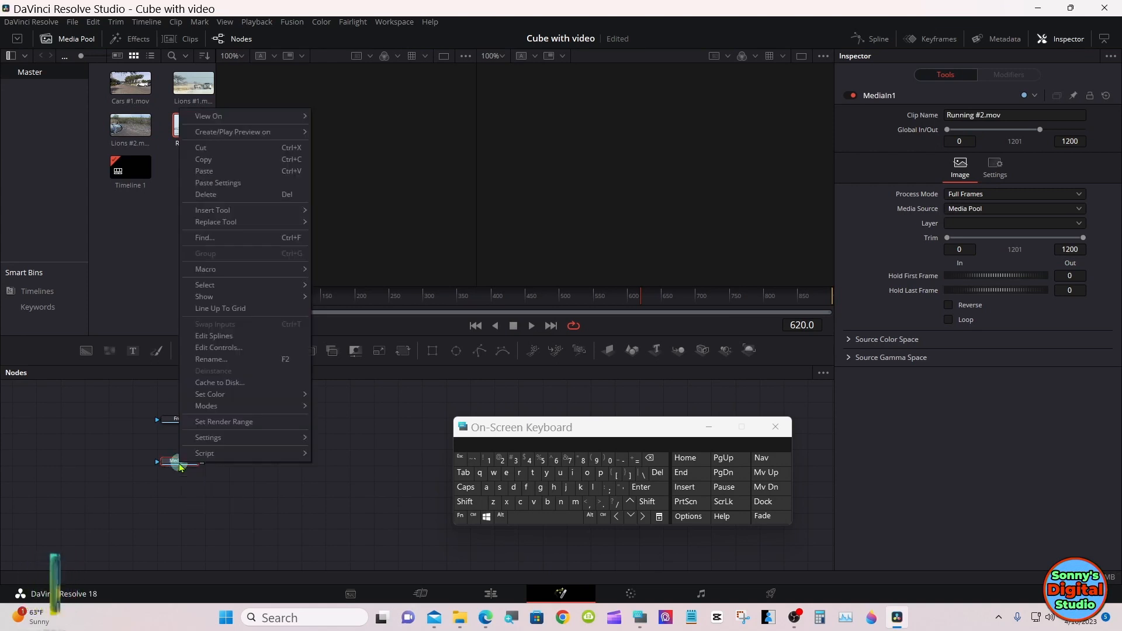
click(224, 358)
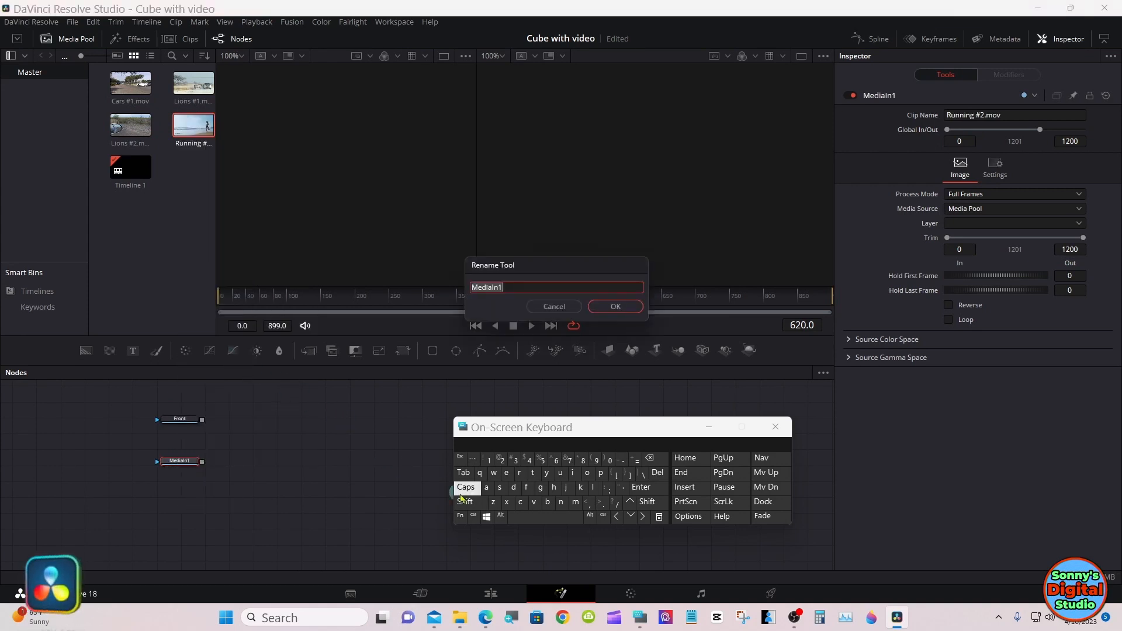
click(475, 502)
click(594, 488)
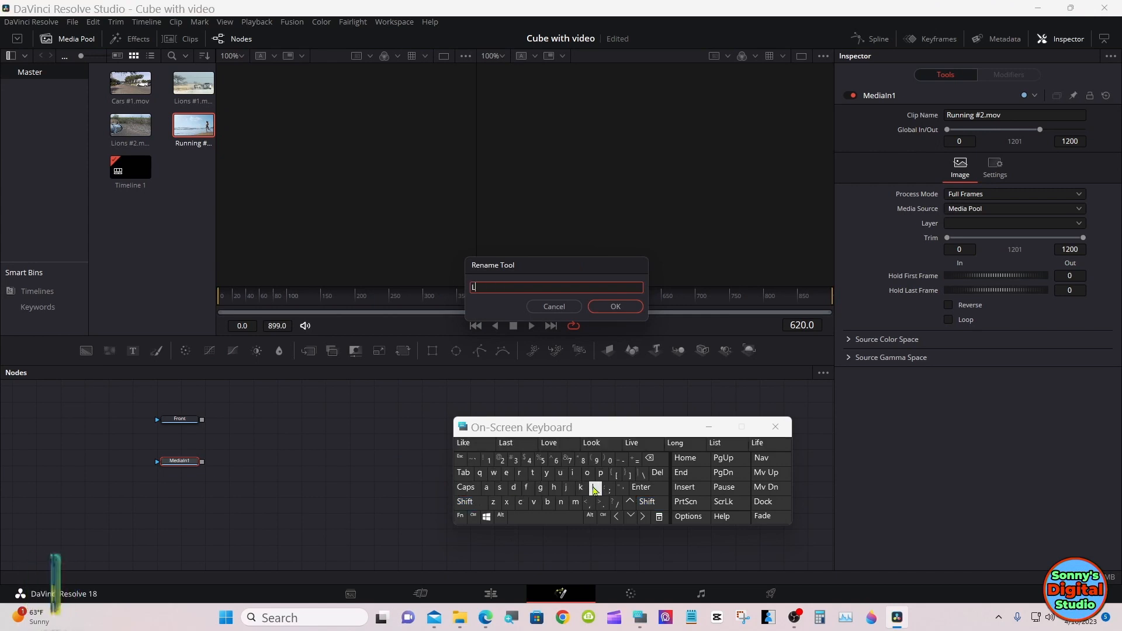
click(506, 472)
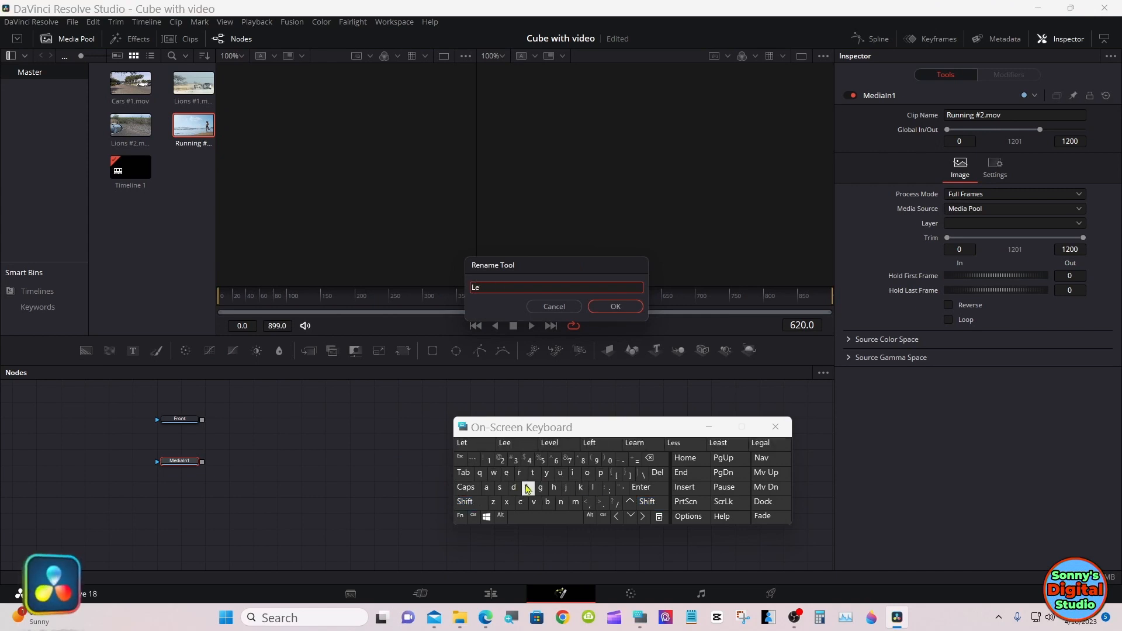
click(527, 486)
click(532, 472)
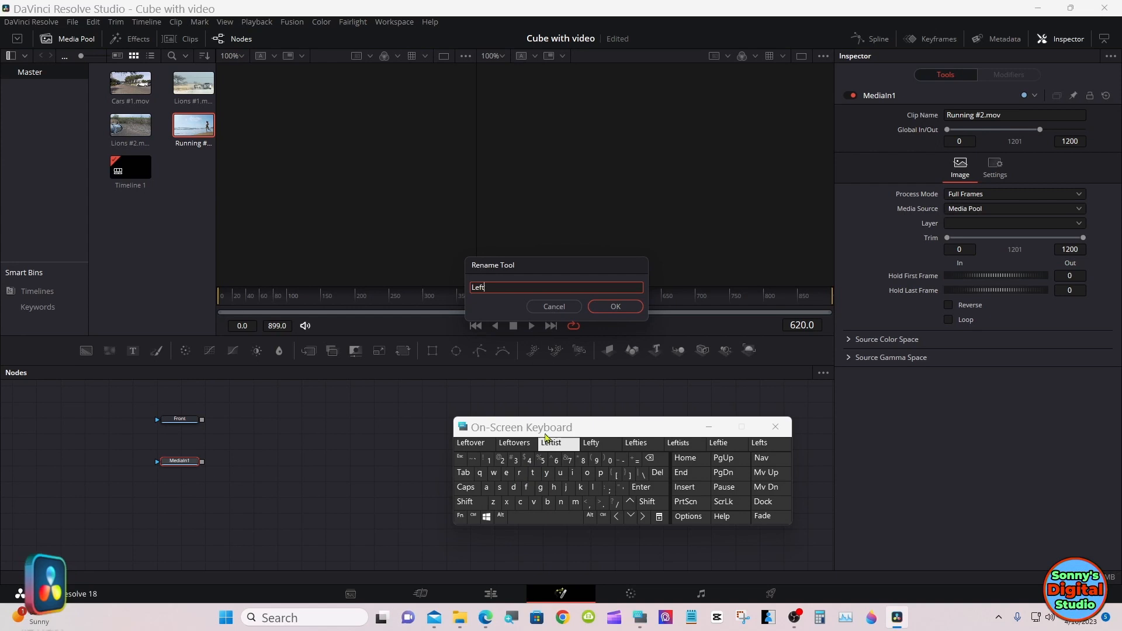
click(613, 305)
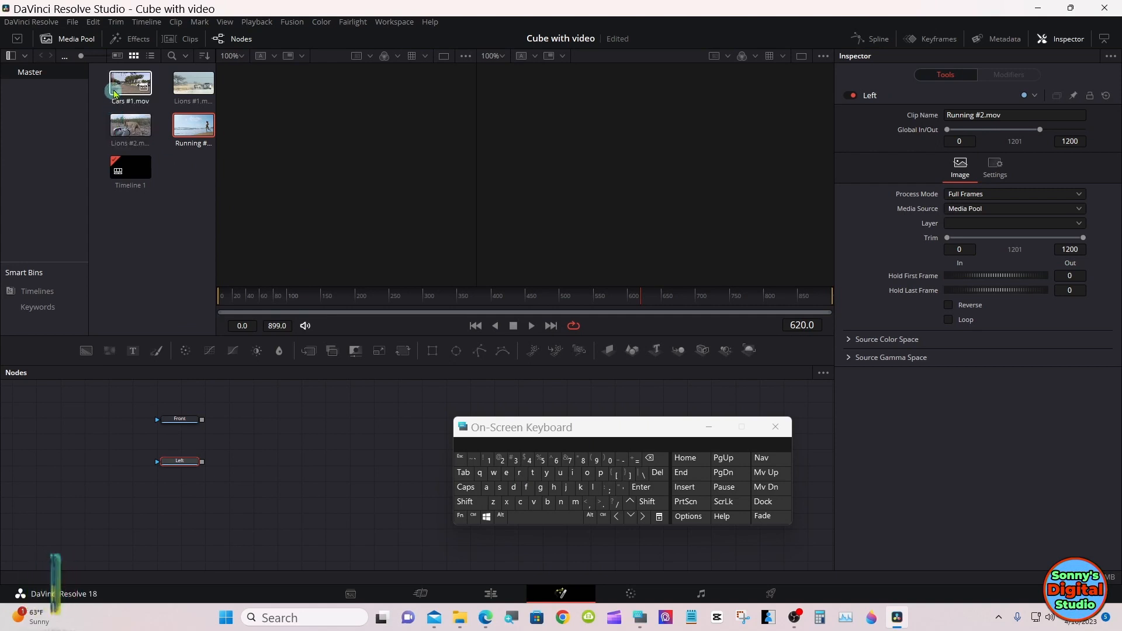
Add Cars #1.mov as a media node below Left and rename it as Back
drag(114, 89, 185, 513)
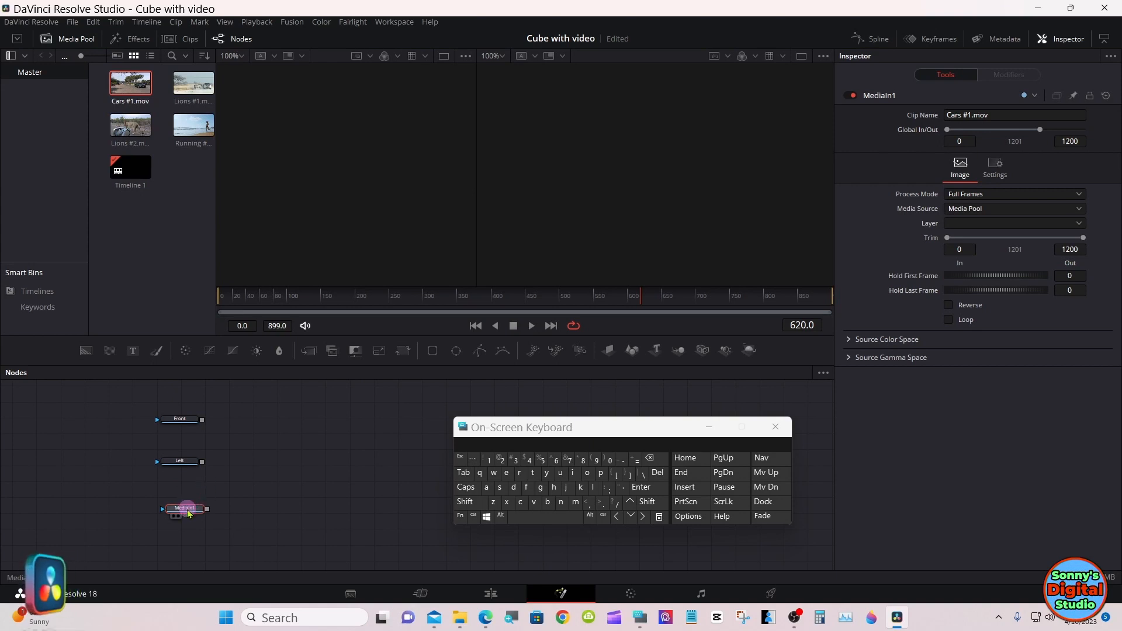
right_click(188, 508)
click(232, 409)
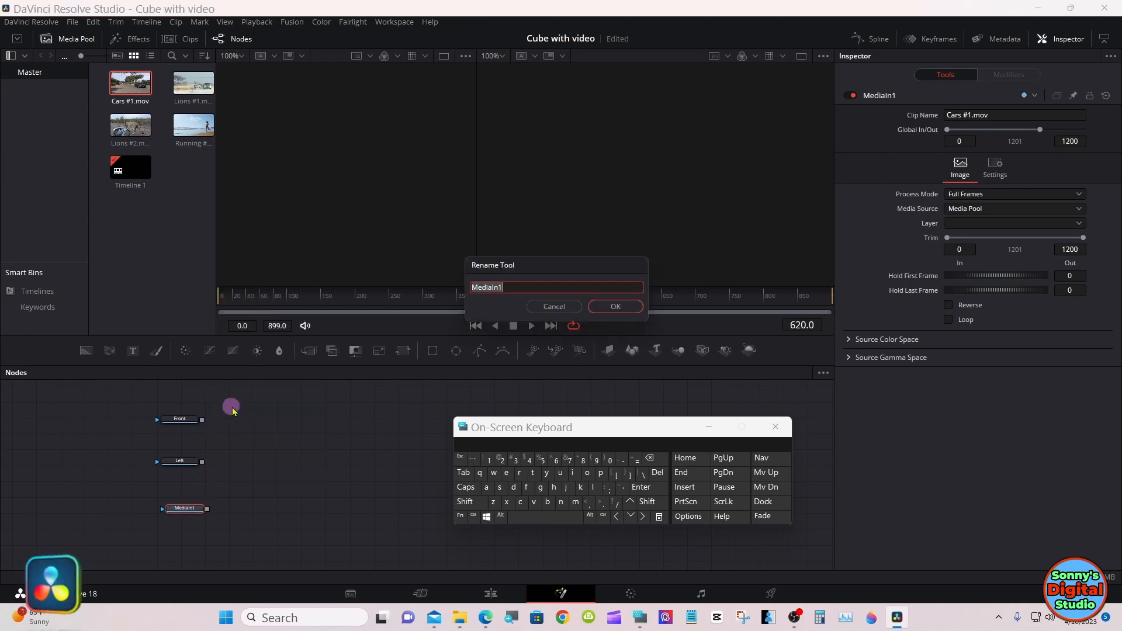
click(478, 504)
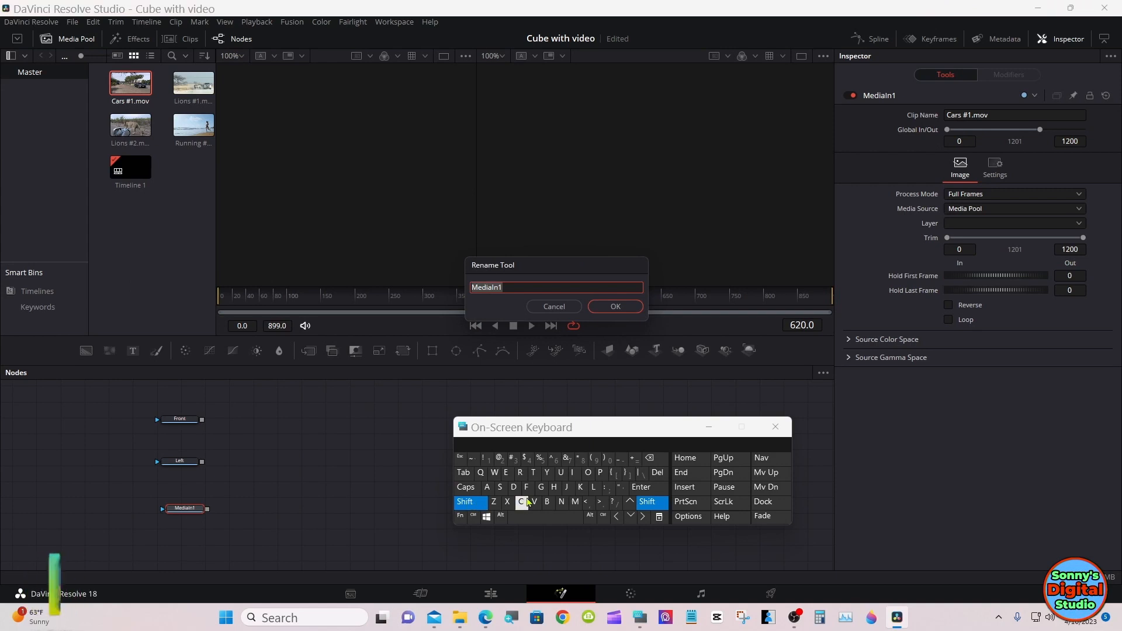
click(548, 502)
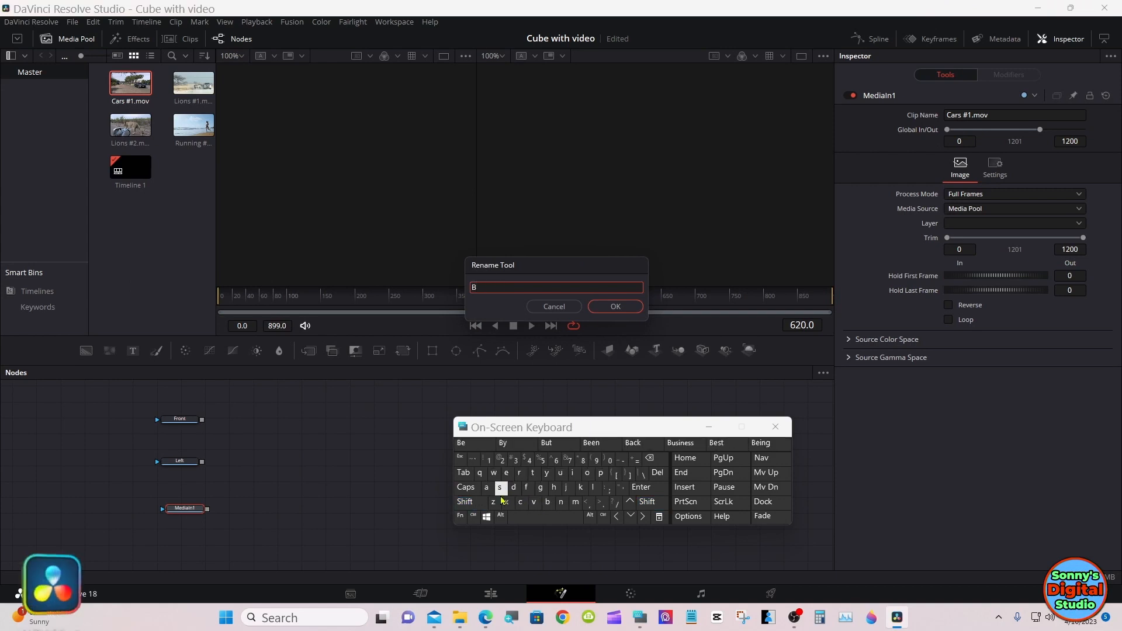
click(486, 486)
click(521, 504)
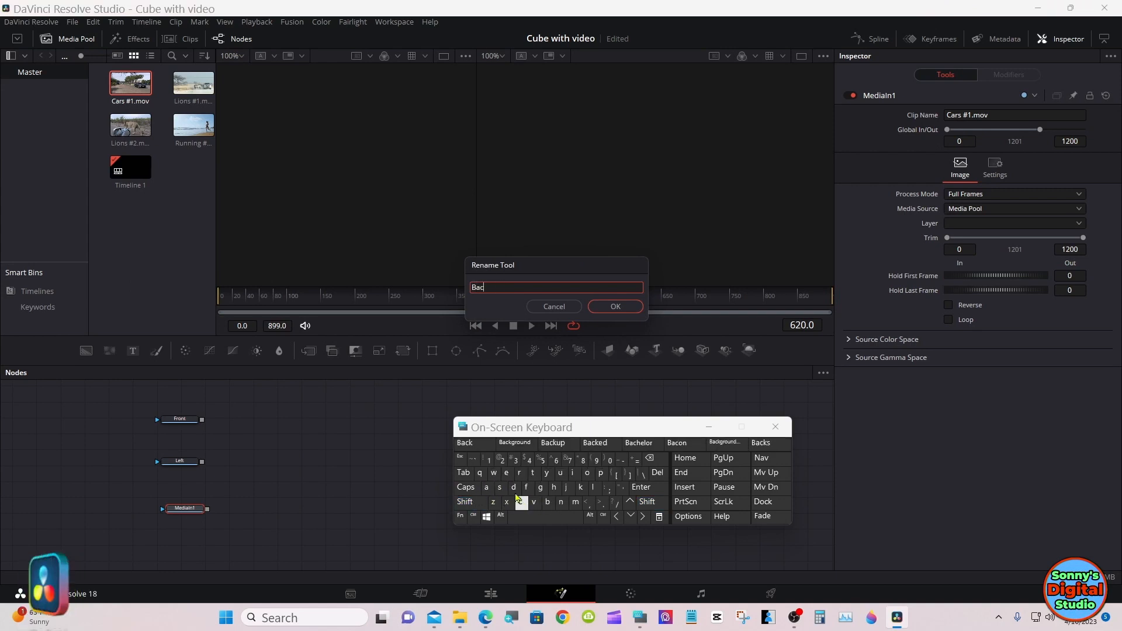
click(467, 442)
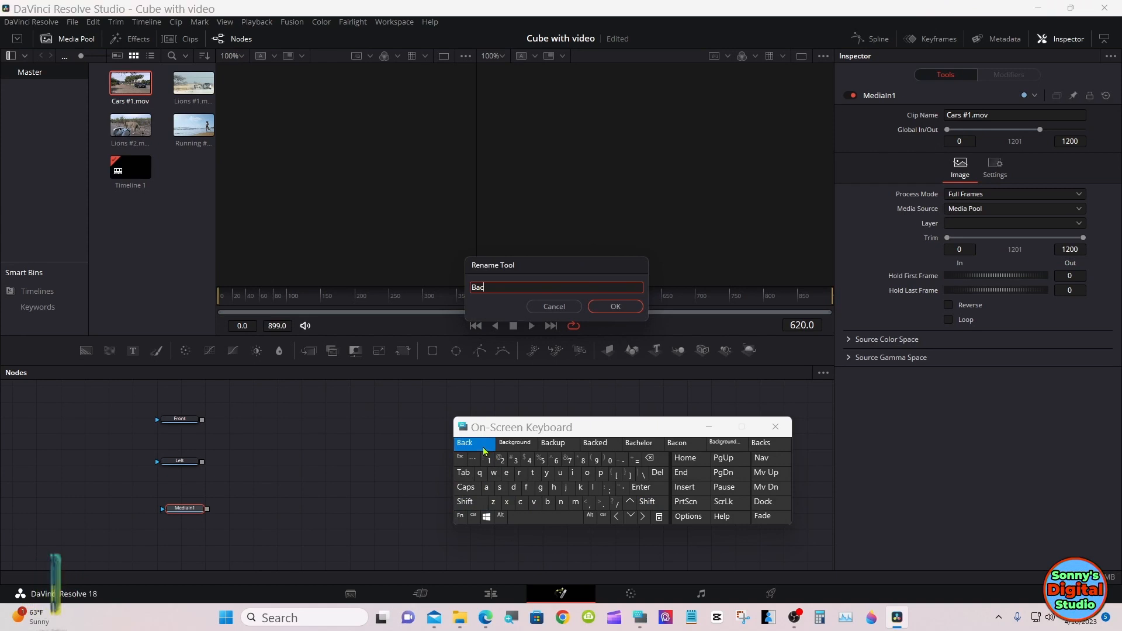
click(616, 306)
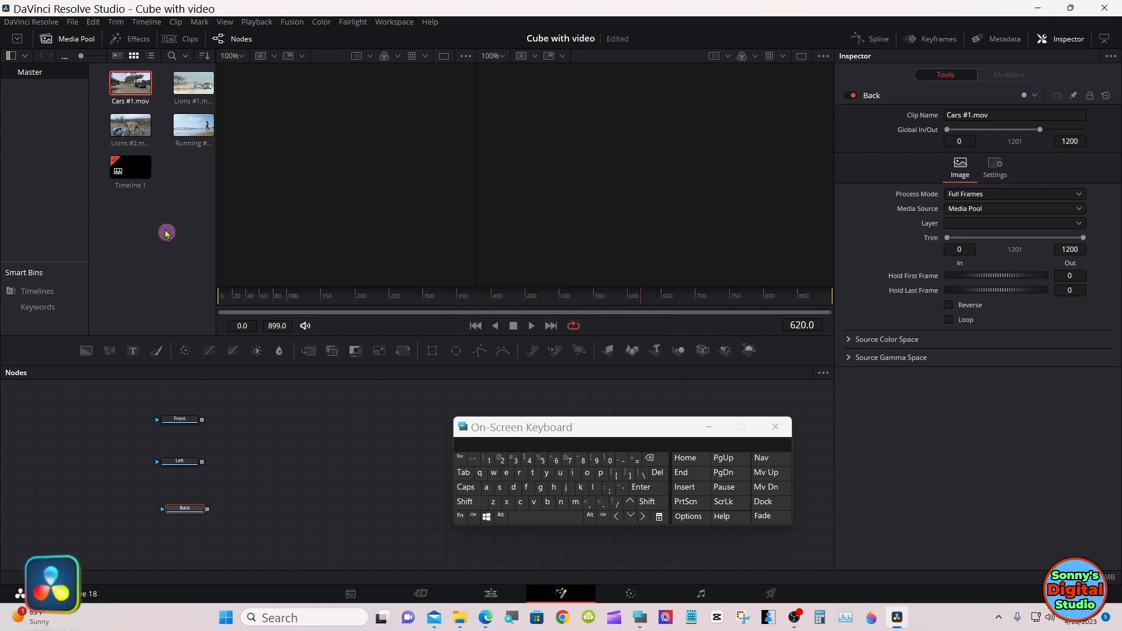
Add Lions #2.mov as a media node below Back and rename it as Right
drag(126, 128, 184, 558)
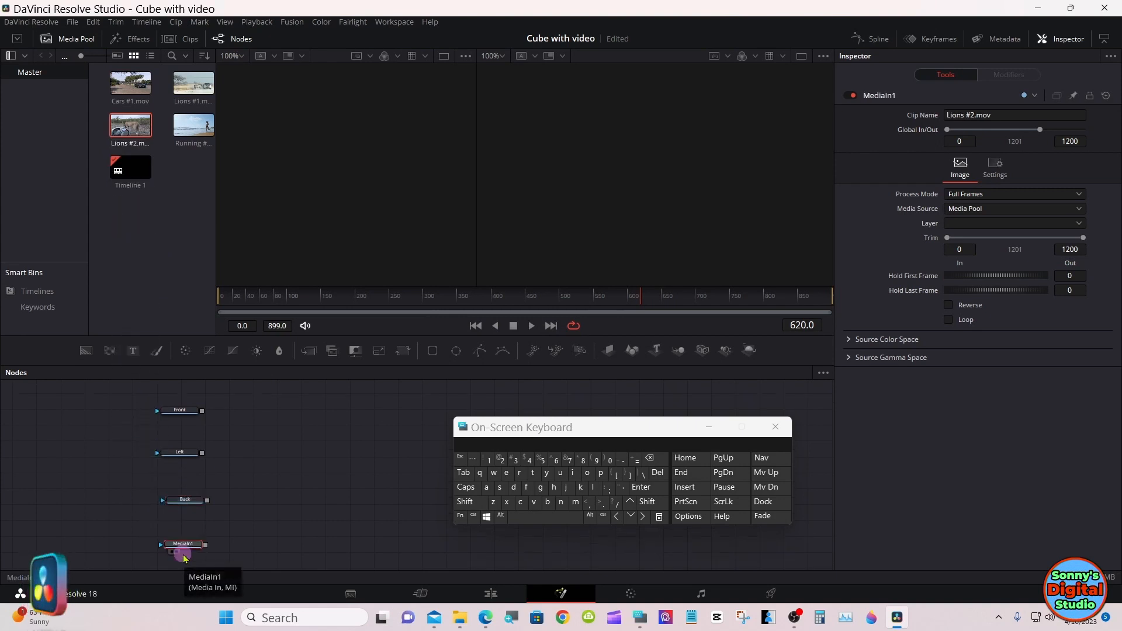
right_click(184, 546)
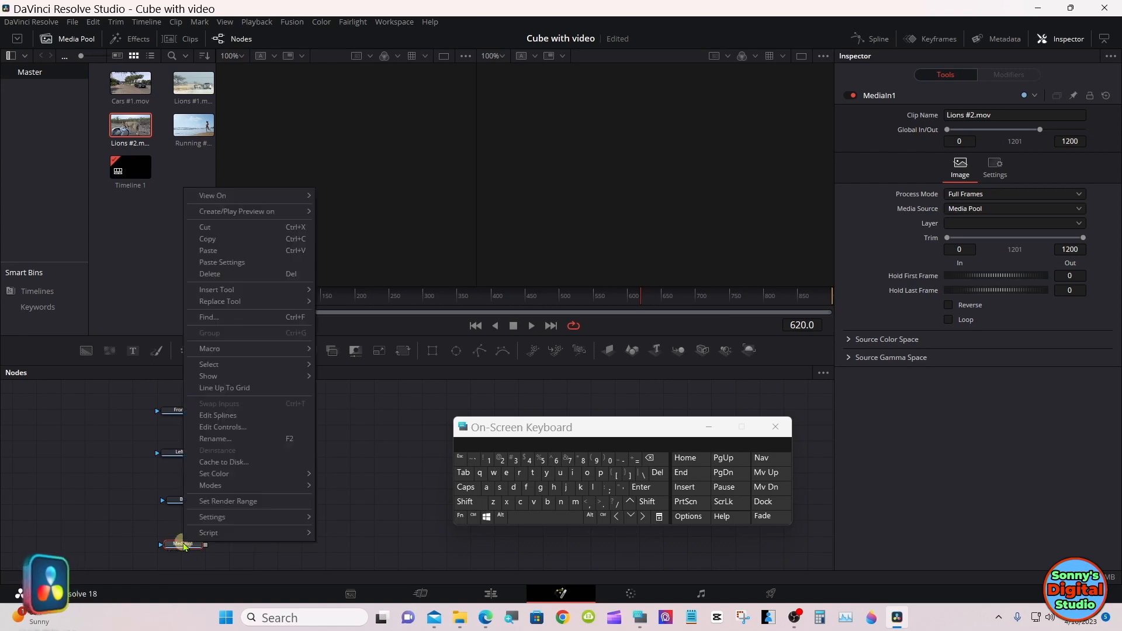
click(225, 443)
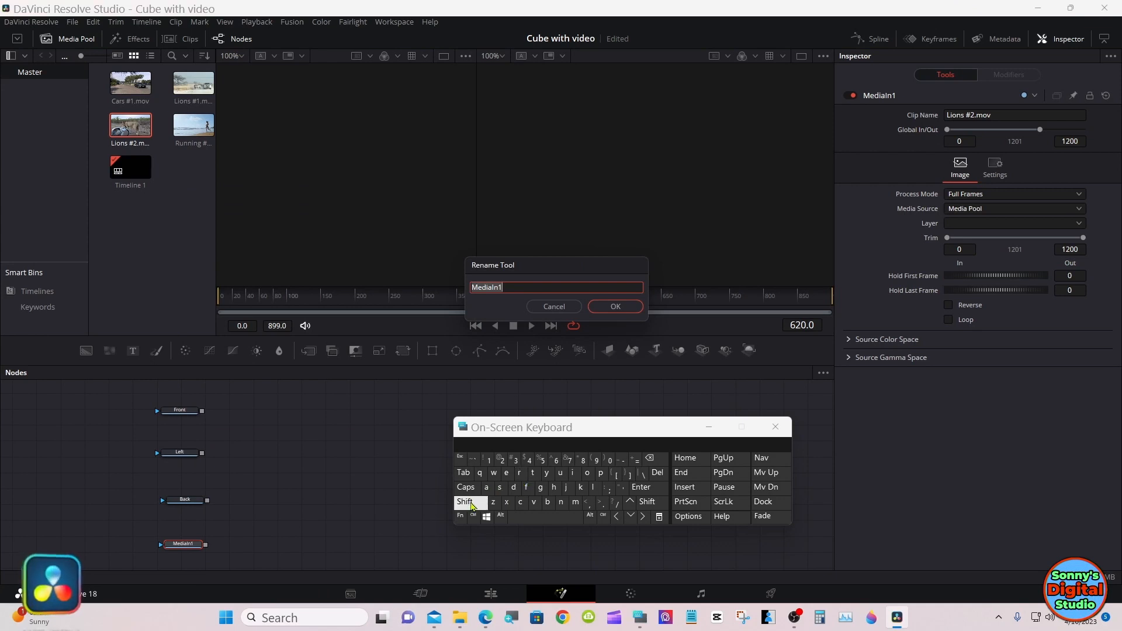
click(474, 504)
click(520, 472)
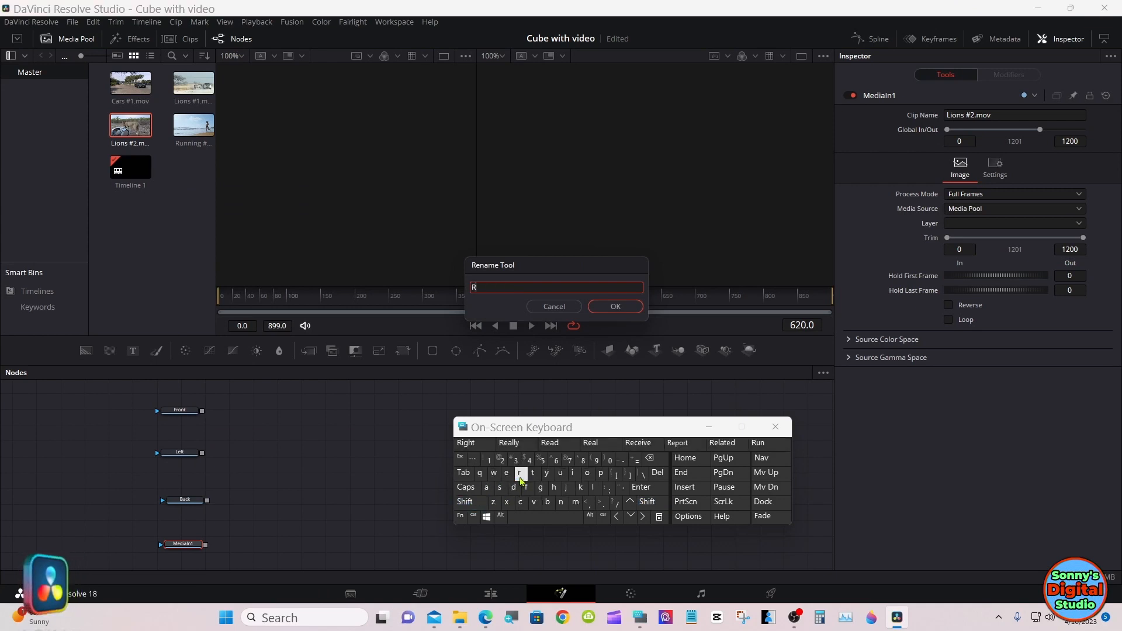
click(575, 474)
click(540, 487)
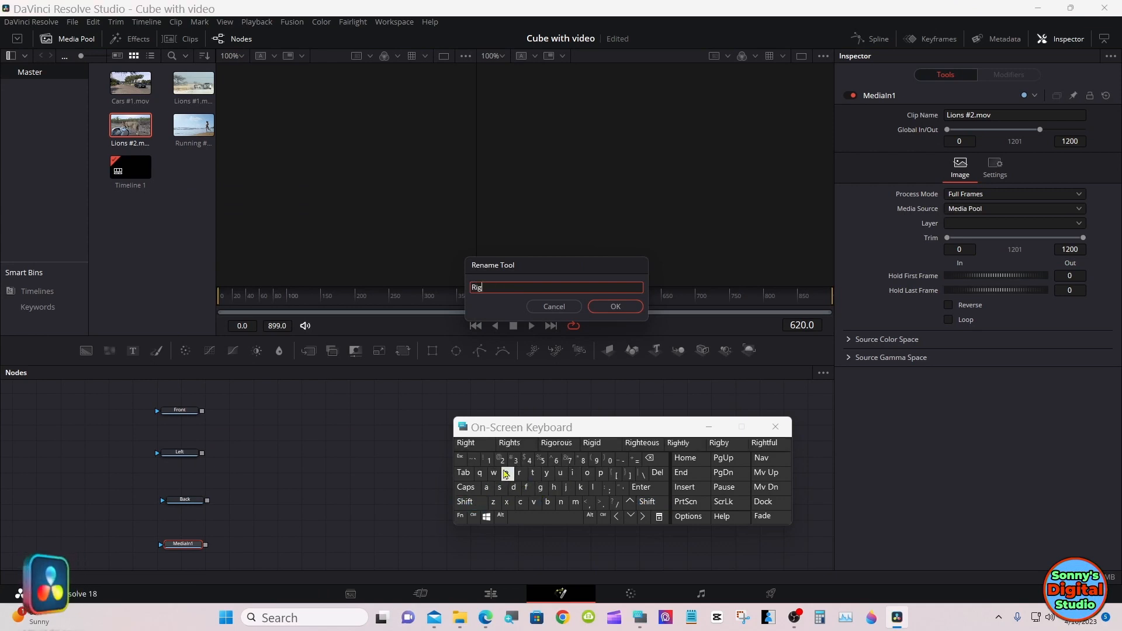
click(470, 443)
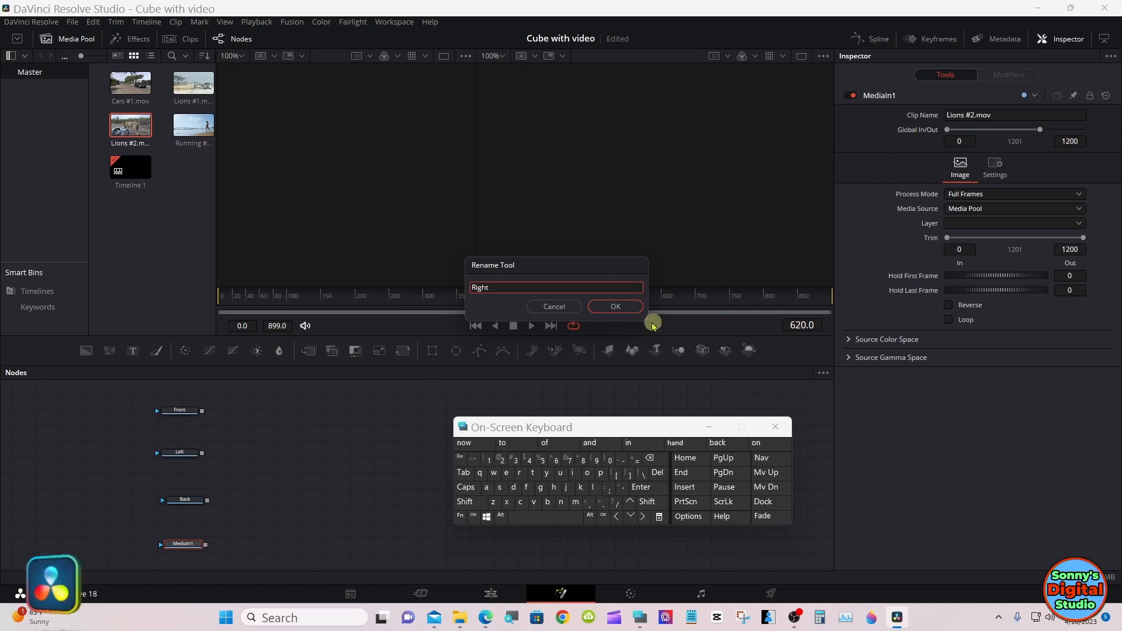
click(629, 311)
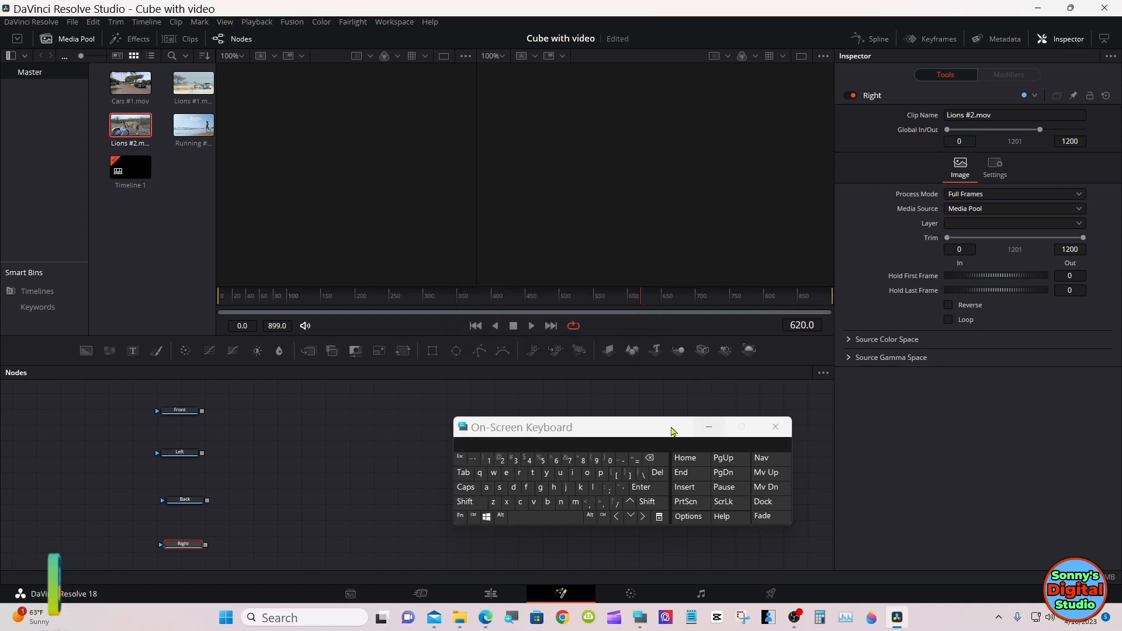
Move the On-Screen Keyboard clear of the node graph and add a Cube 3D node between the media nodes and MediaOut1
drag(646, 433, 879, 478)
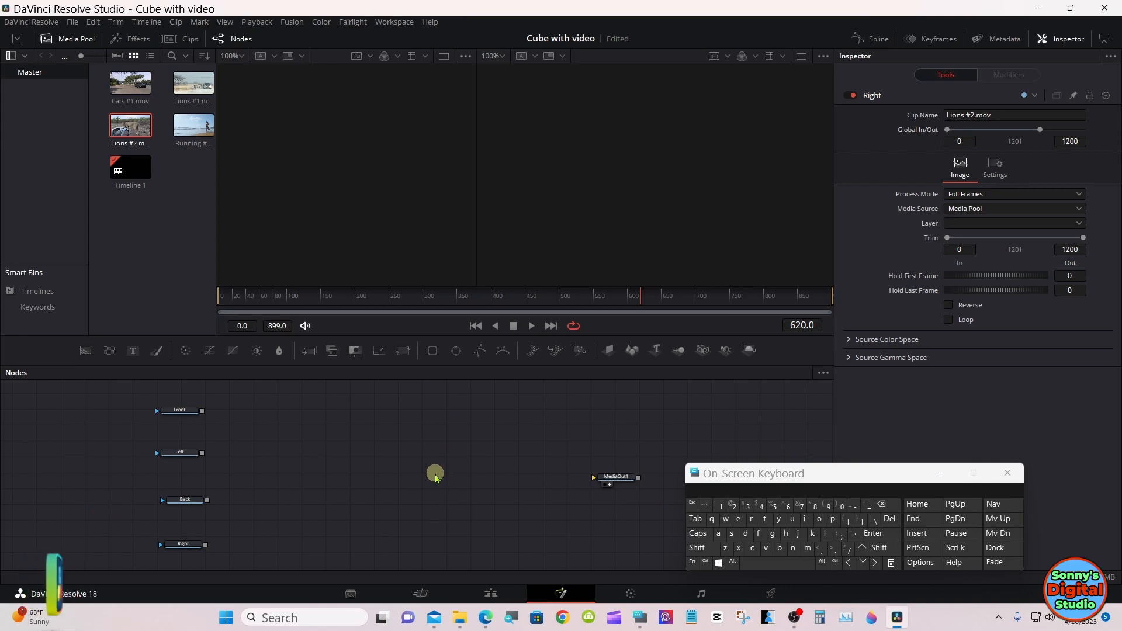
click(698, 548)
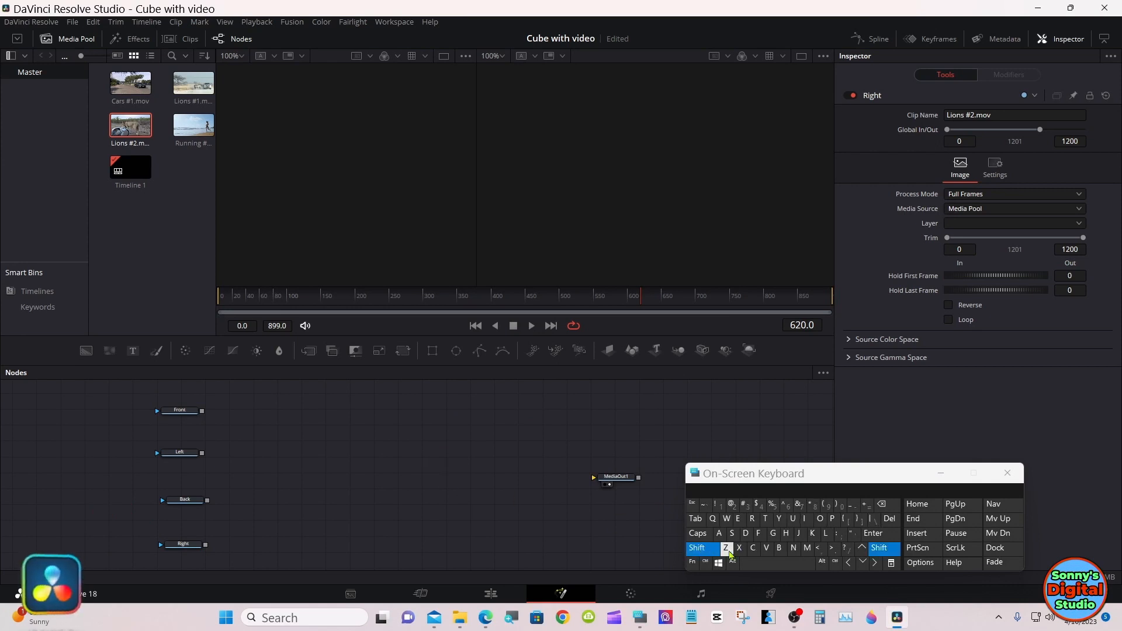
click(767, 562)
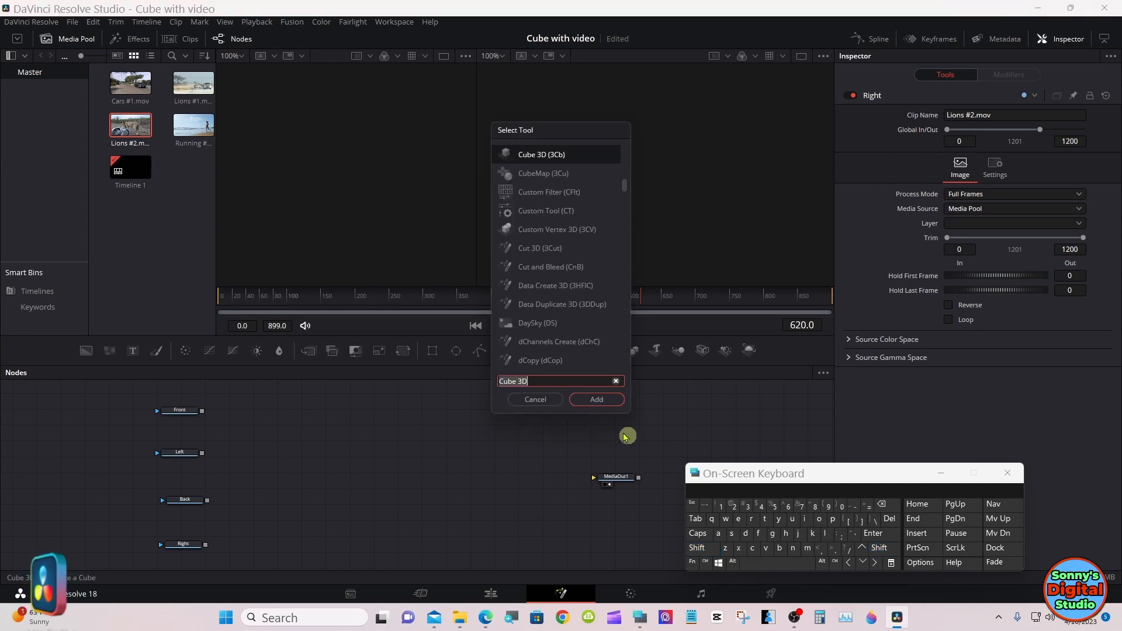
click(595, 400)
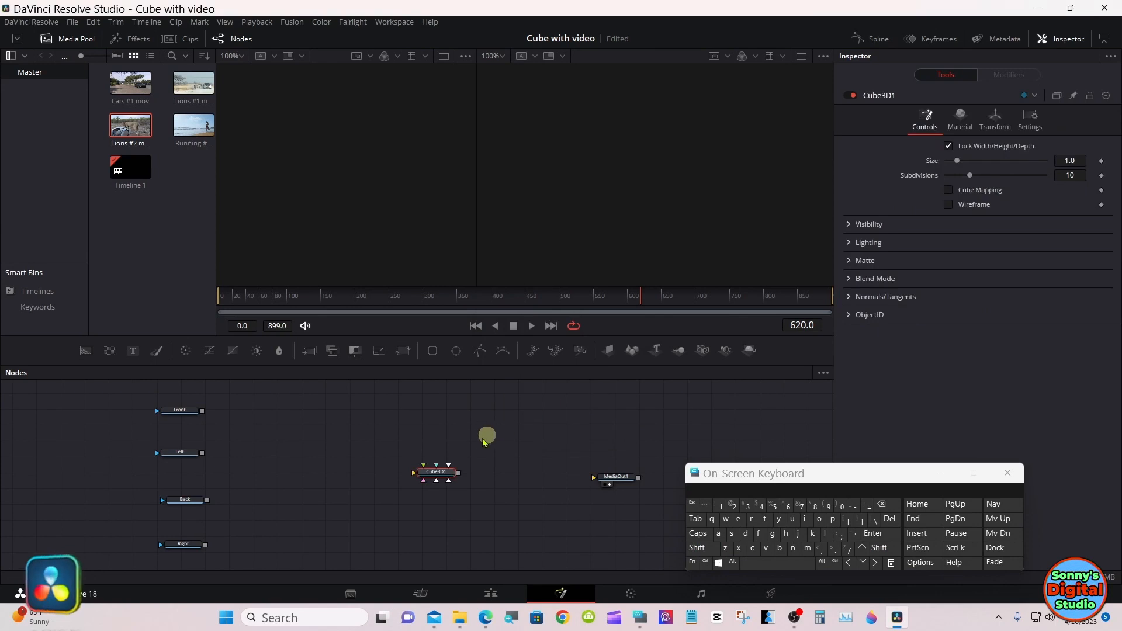
drag(434, 478, 411, 477)
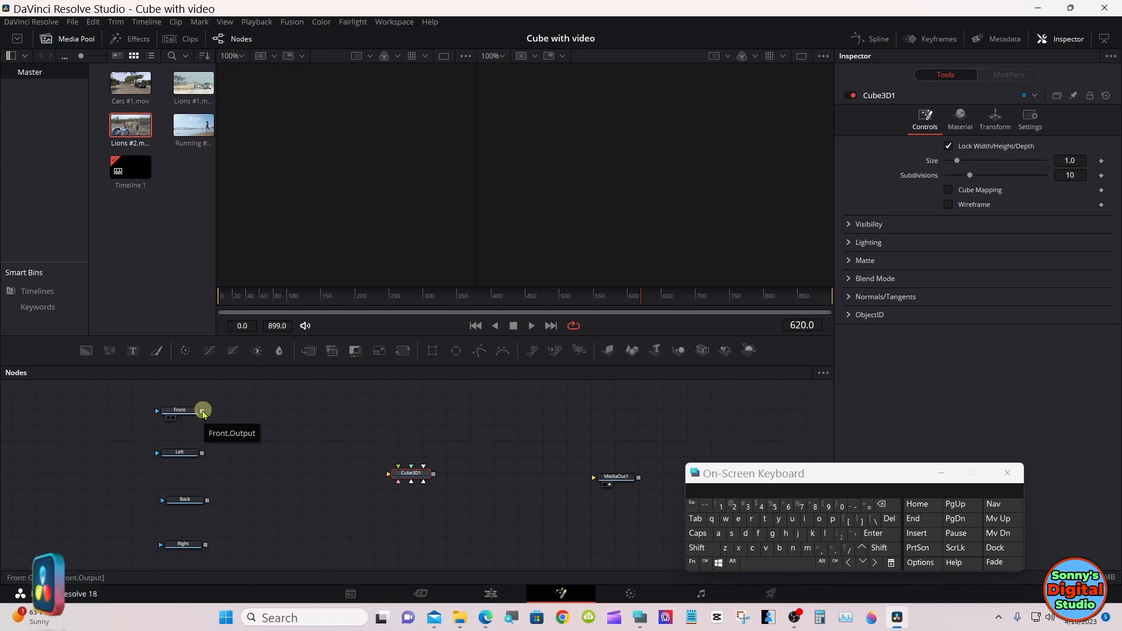
Connect the Front, Left, Back and Right media nodes to the matching face inputs of the Cube3D1 node
drag(203, 412, 412, 475)
click(435, 481)
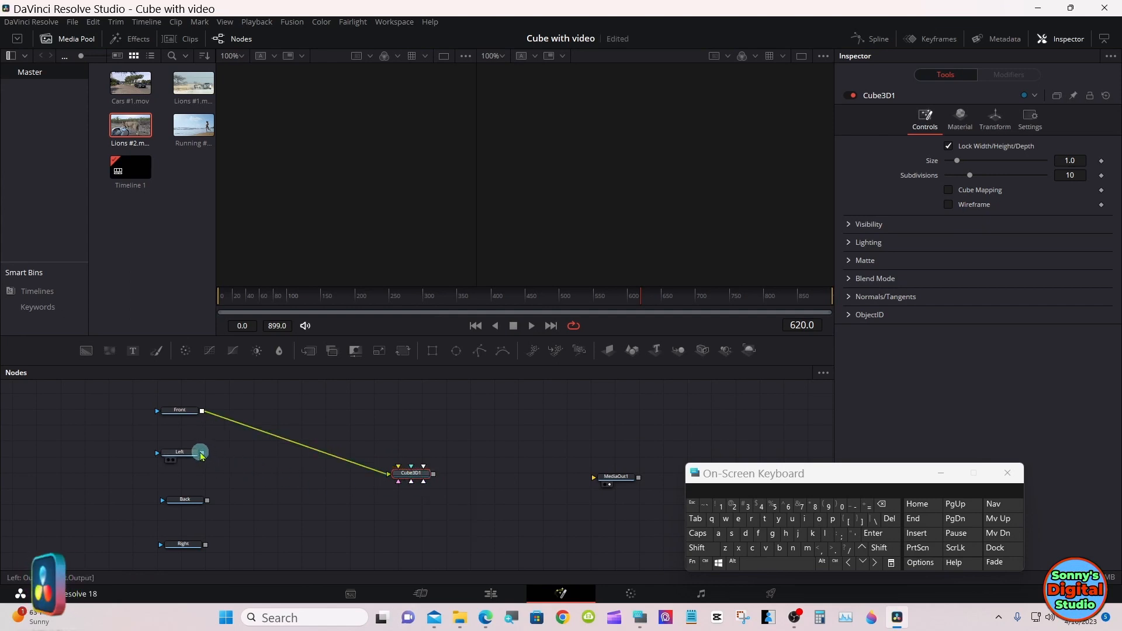
drag(202, 455, 411, 478)
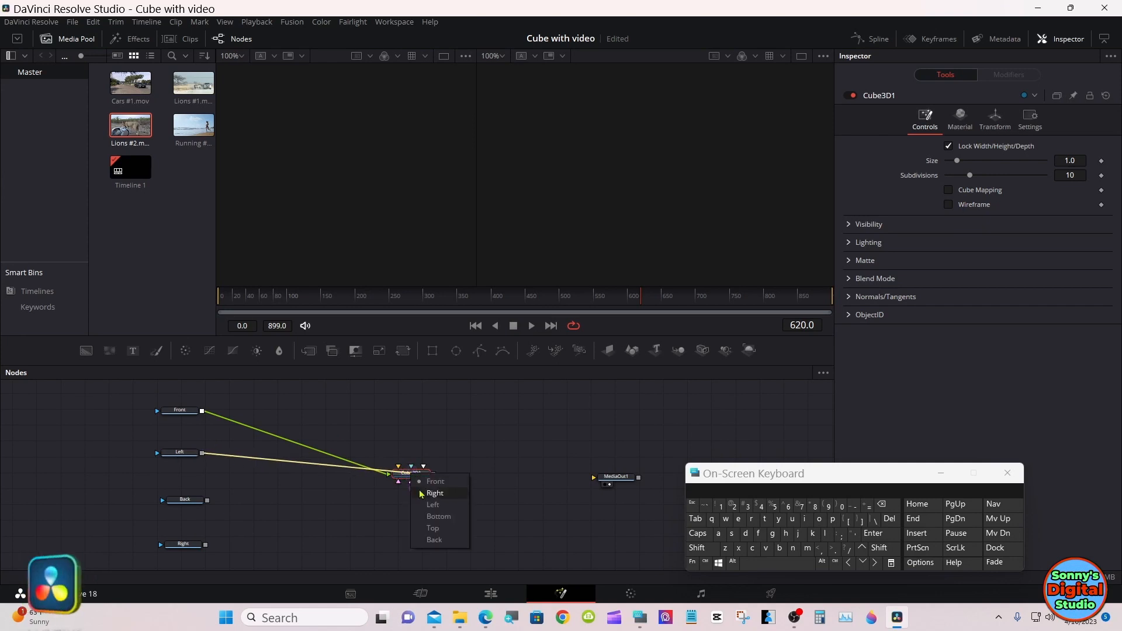
click(430, 503)
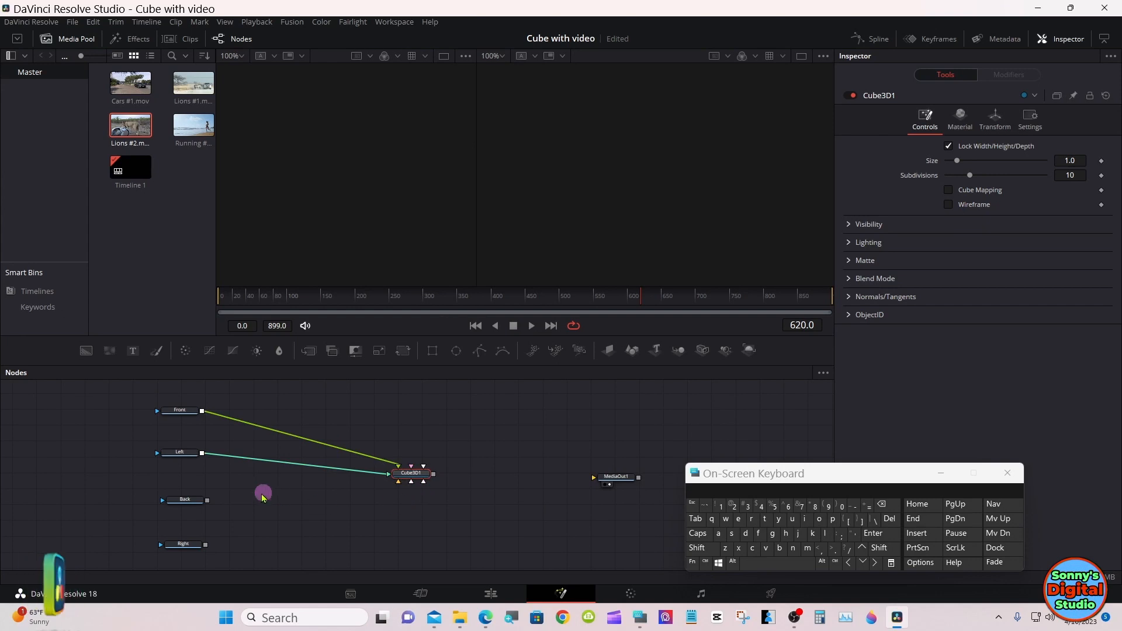
drag(207, 500, 413, 478)
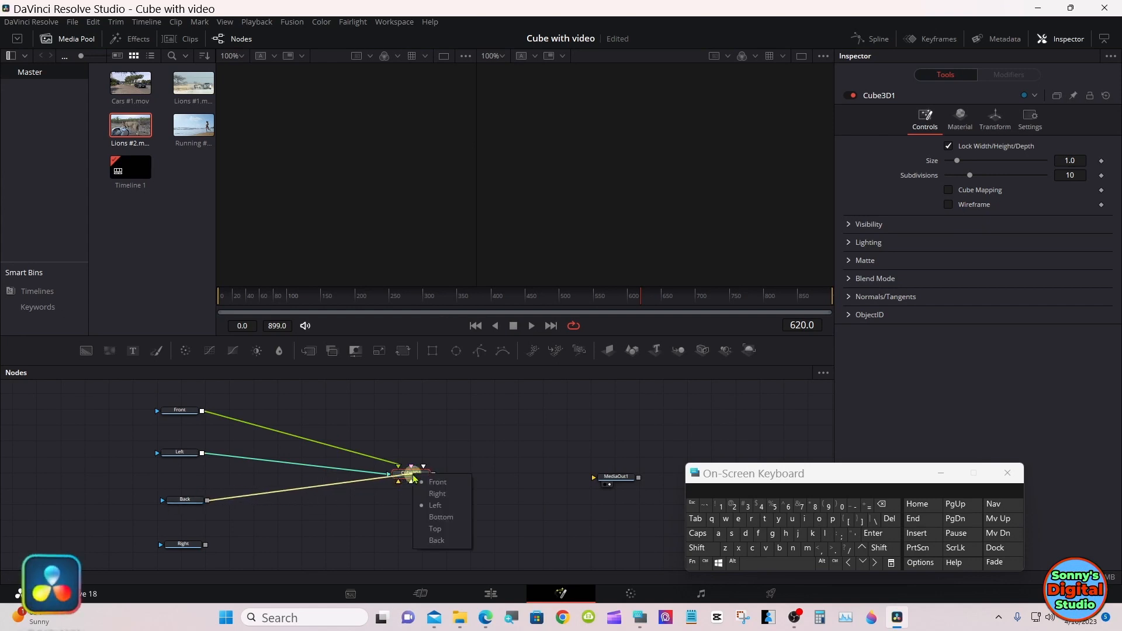
click(434, 540)
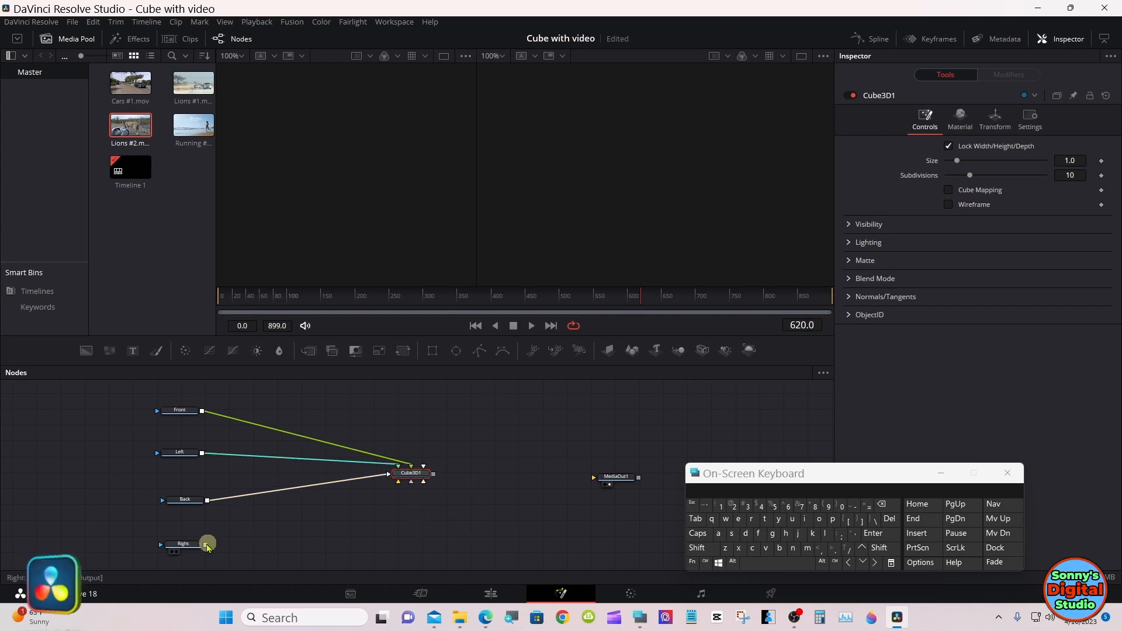
drag(206, 544, 411, 475)
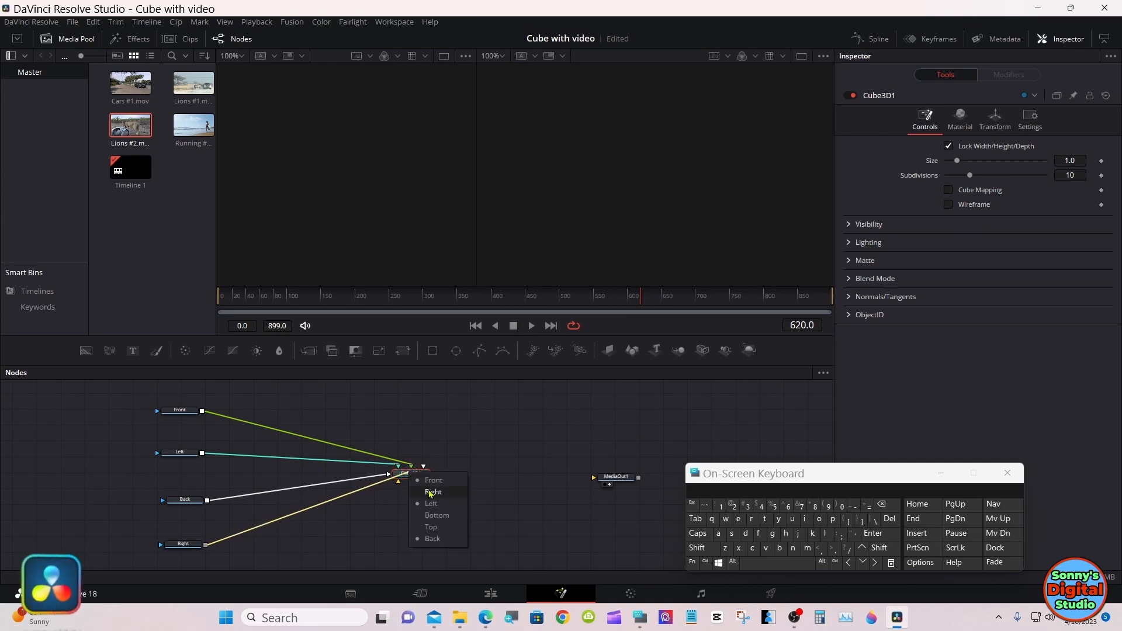
click(429, 492)
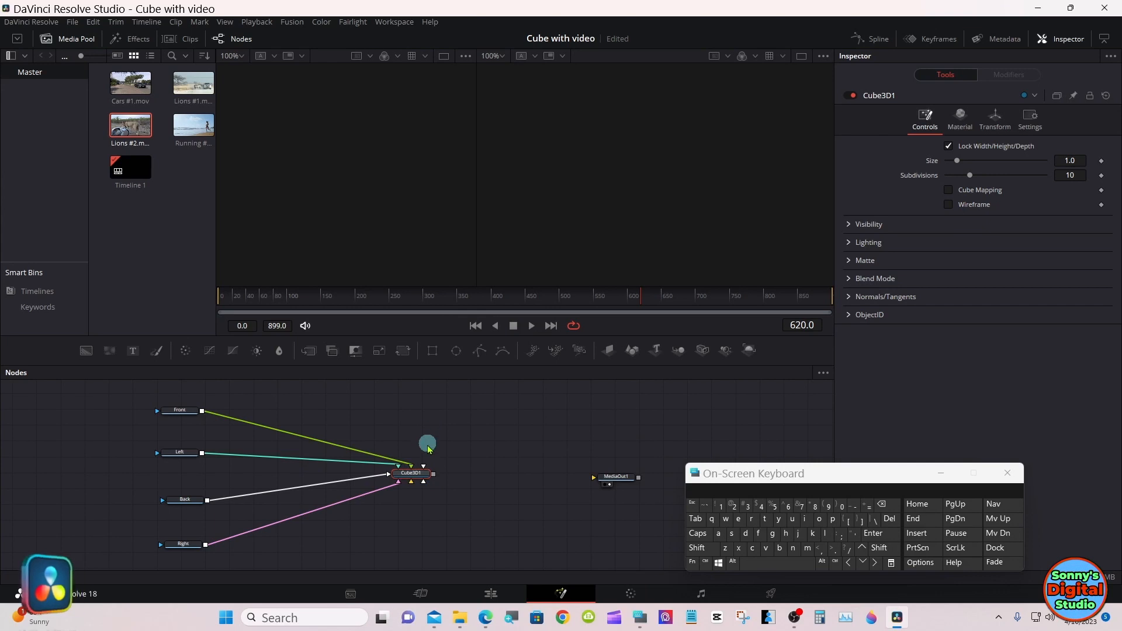
Shift Cube3D1 slightly closer to the media nodes, then copy it and paste an instance aligned directly below it
drag(413, 479, 395, 479)
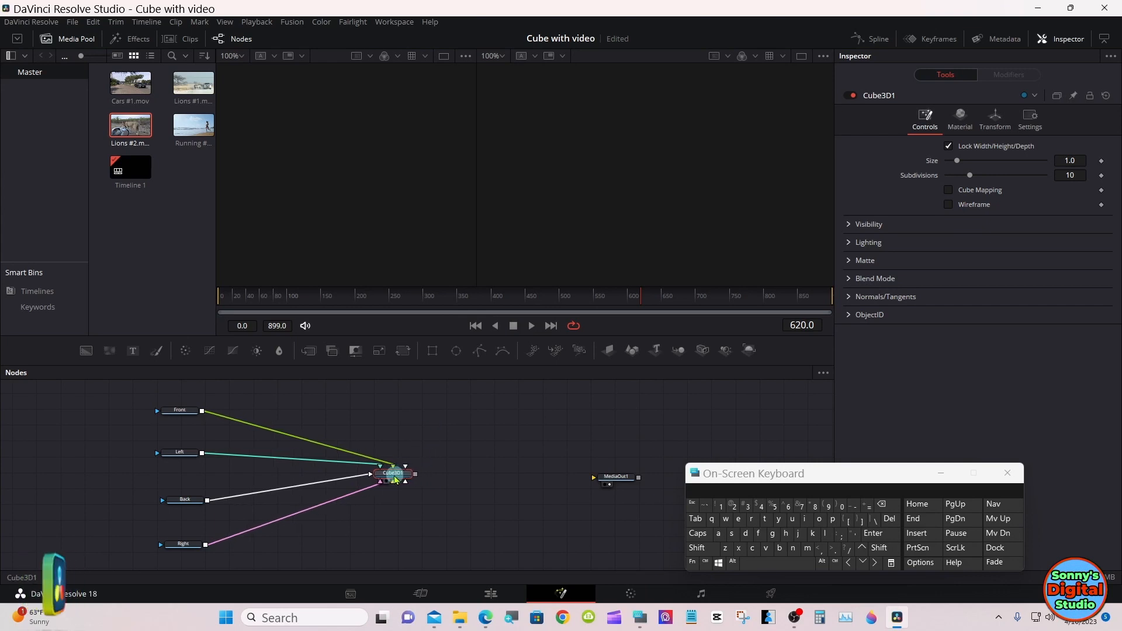
right_click(398, 479)
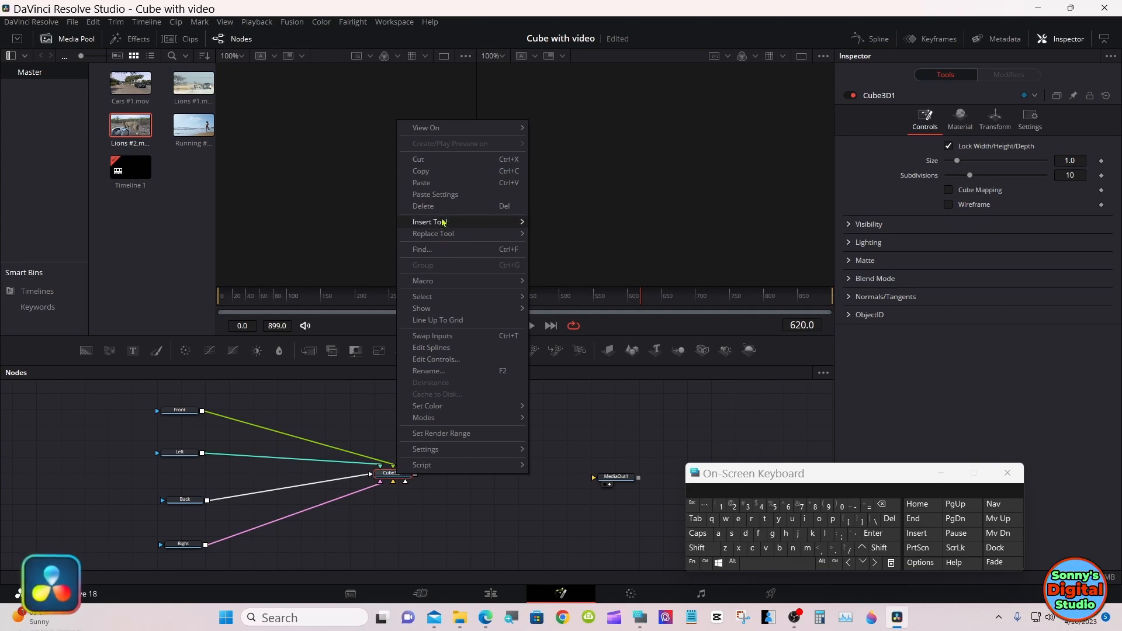
click(437, 182)
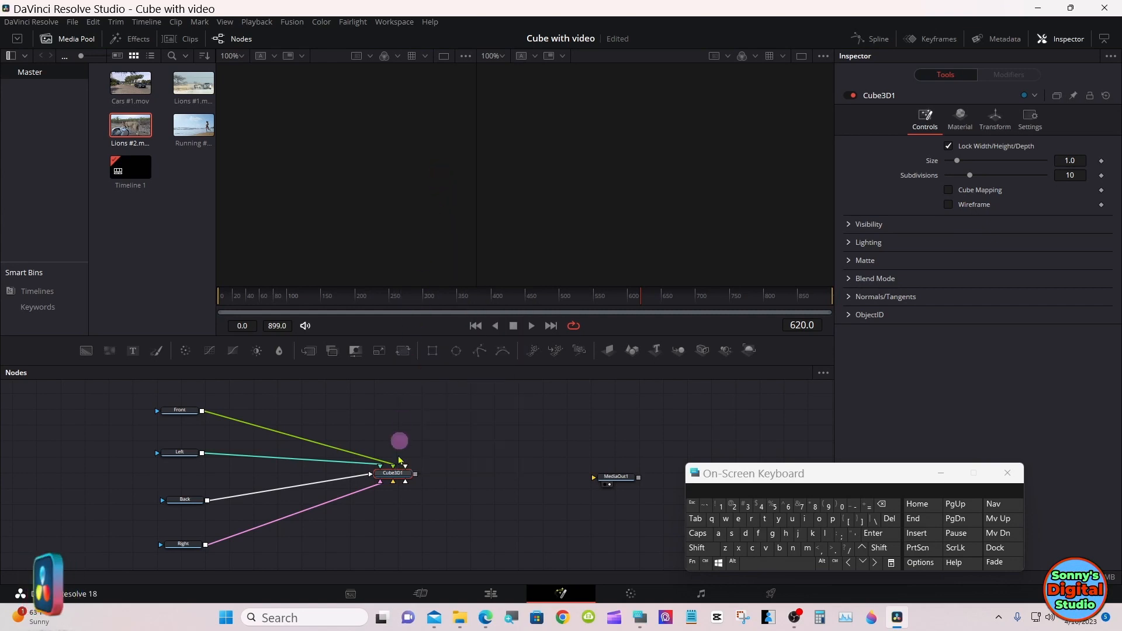
click(396, 520)
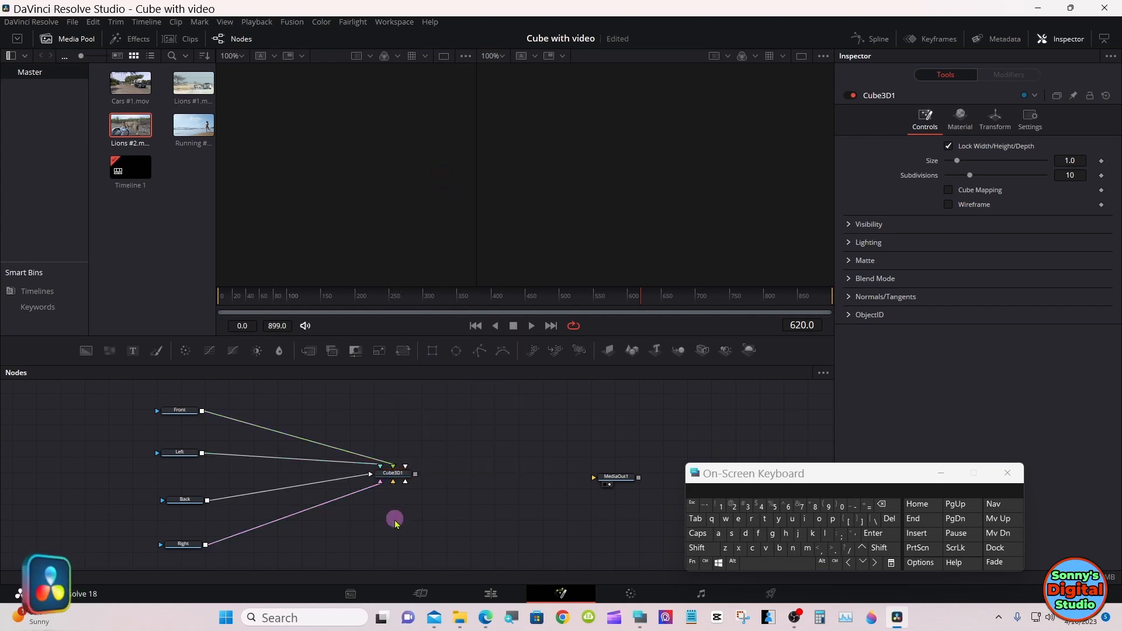
right_click(395, 522)
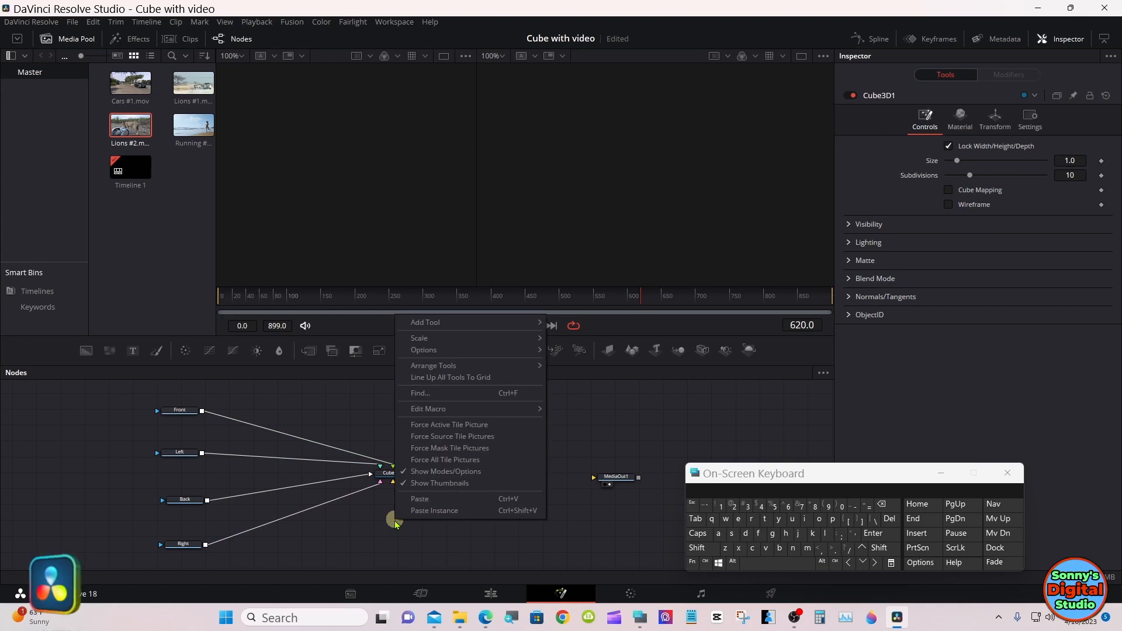
click(433, 511)
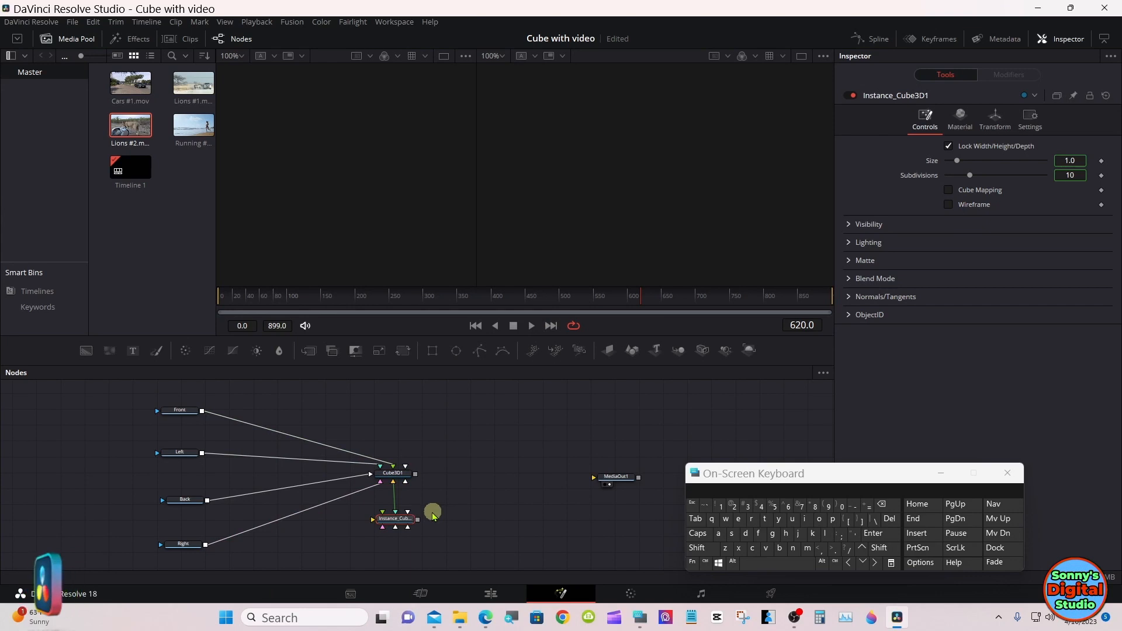
click(399, 480)
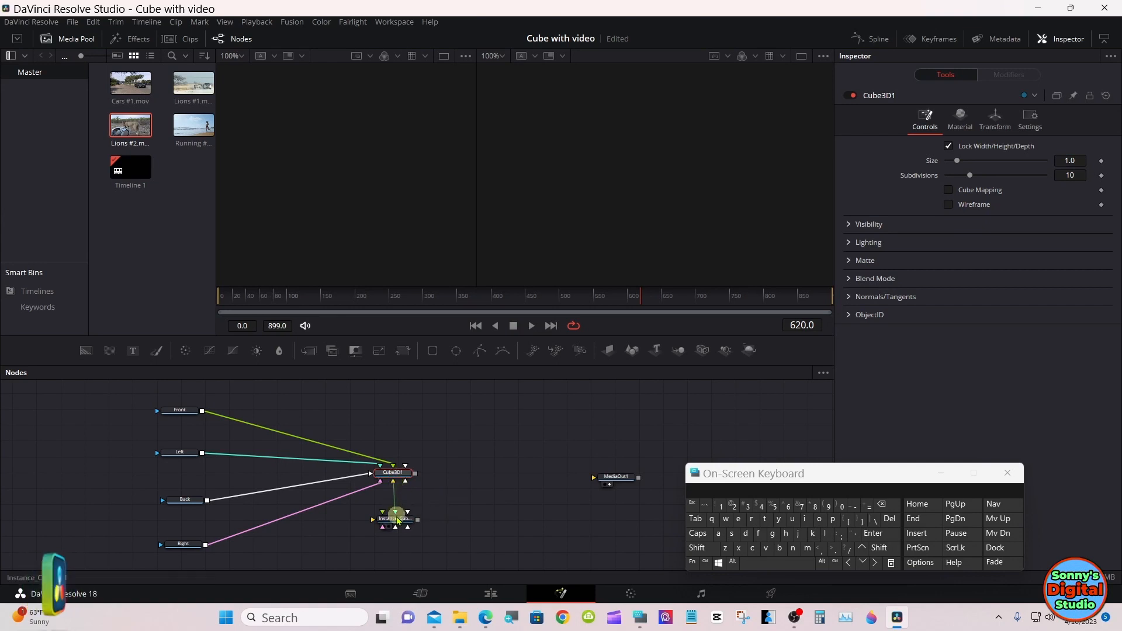
drag(396, 518, 395, 512)
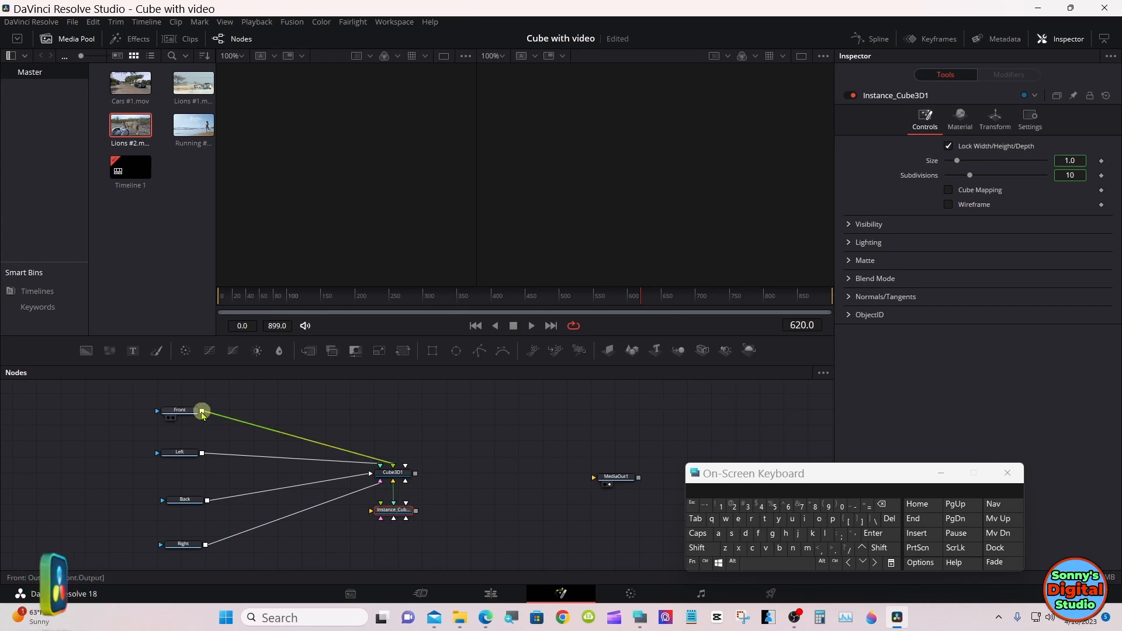
Connect the Front, Left, Back and Right media nodes to the matching face inputs of the instanced cube
drag(202, 412, 396, 516)
click(420, 520)
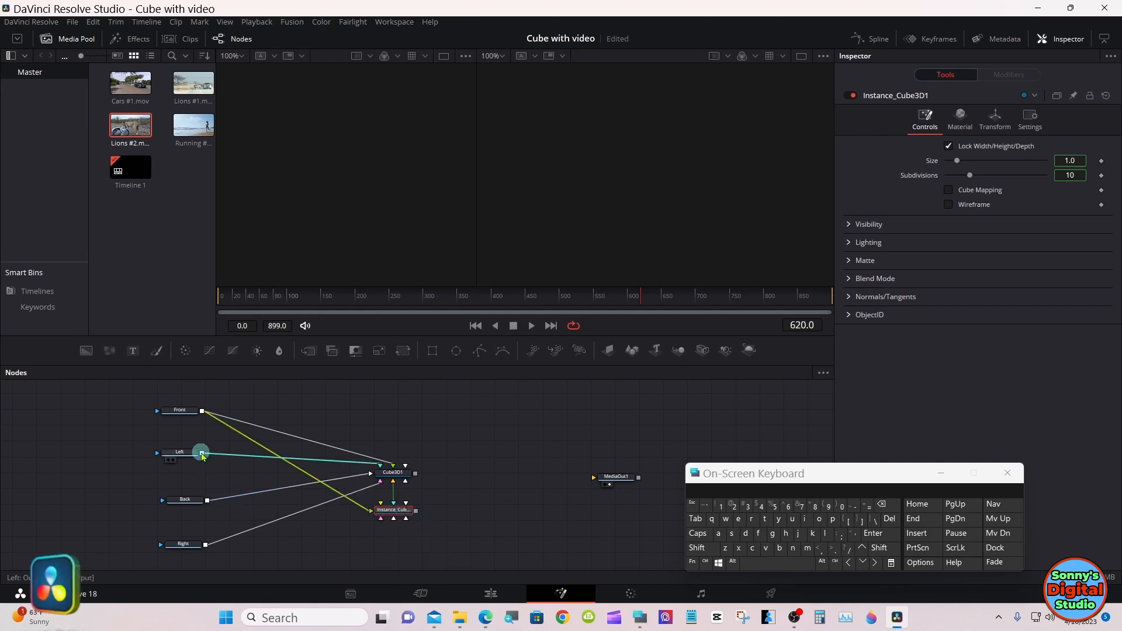
drag(201, 455, 395, 516)
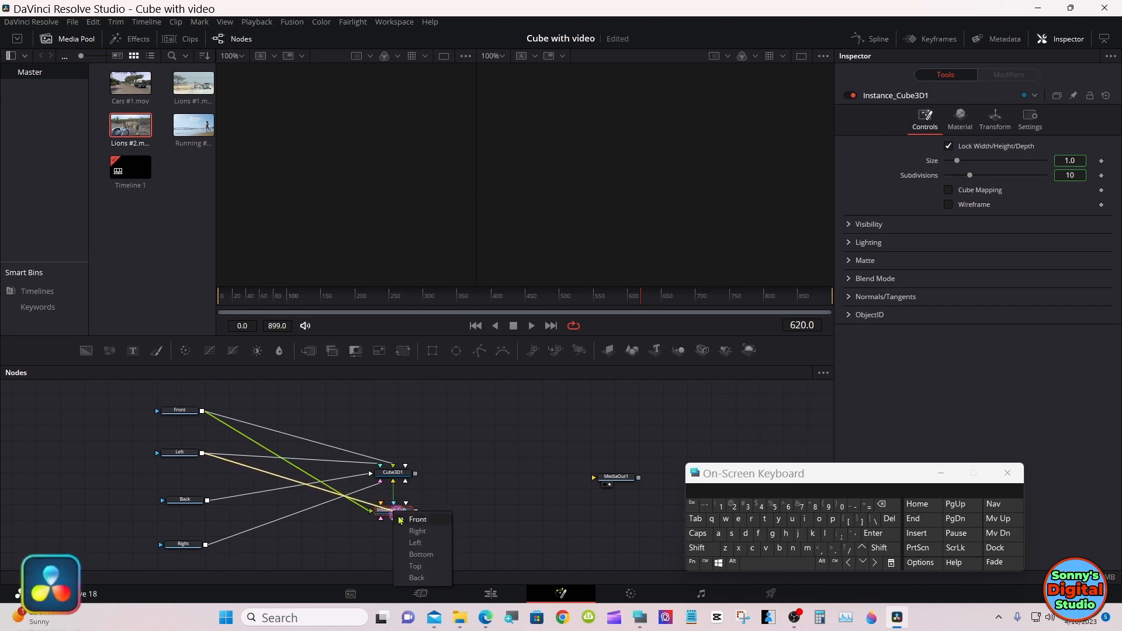
click(415, 542)
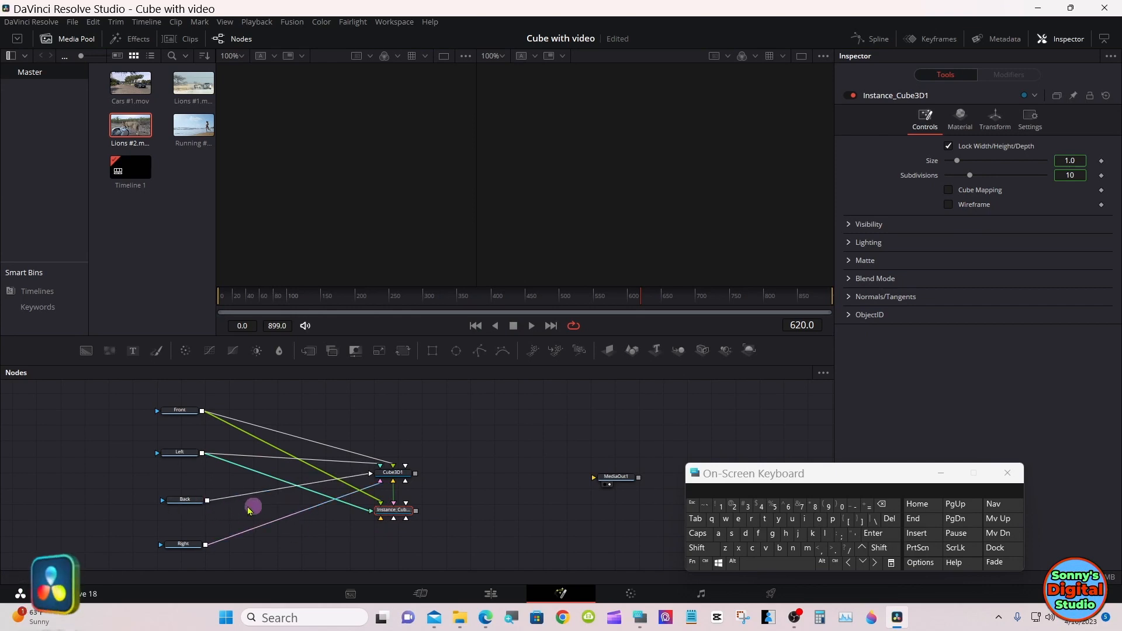
drag(207, 500, 388, 513)
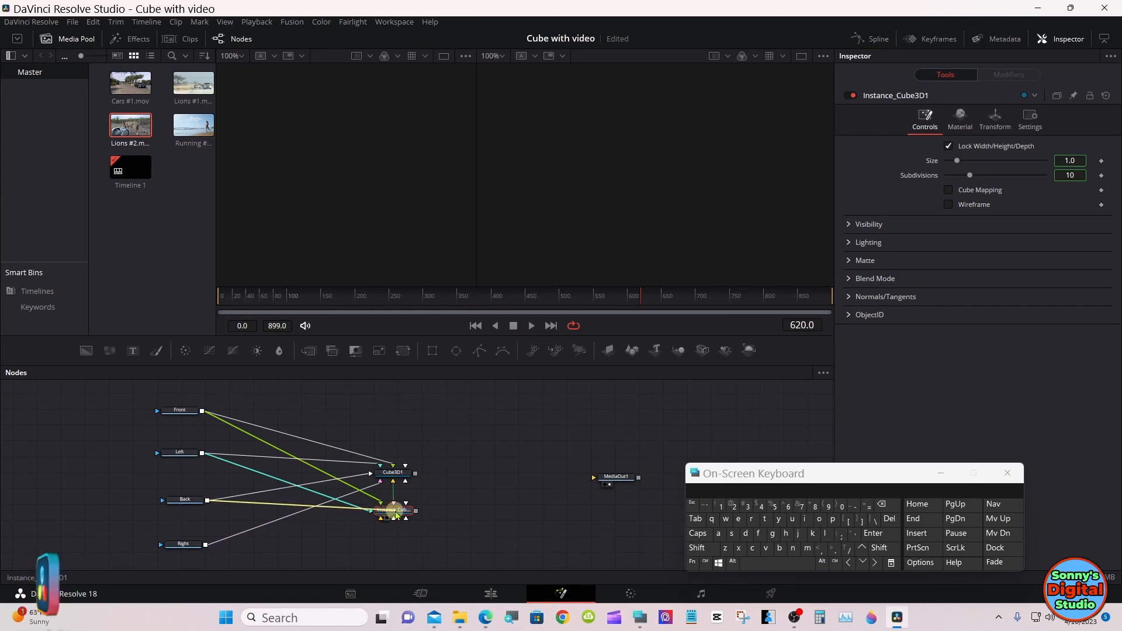
right_click(396, 514)
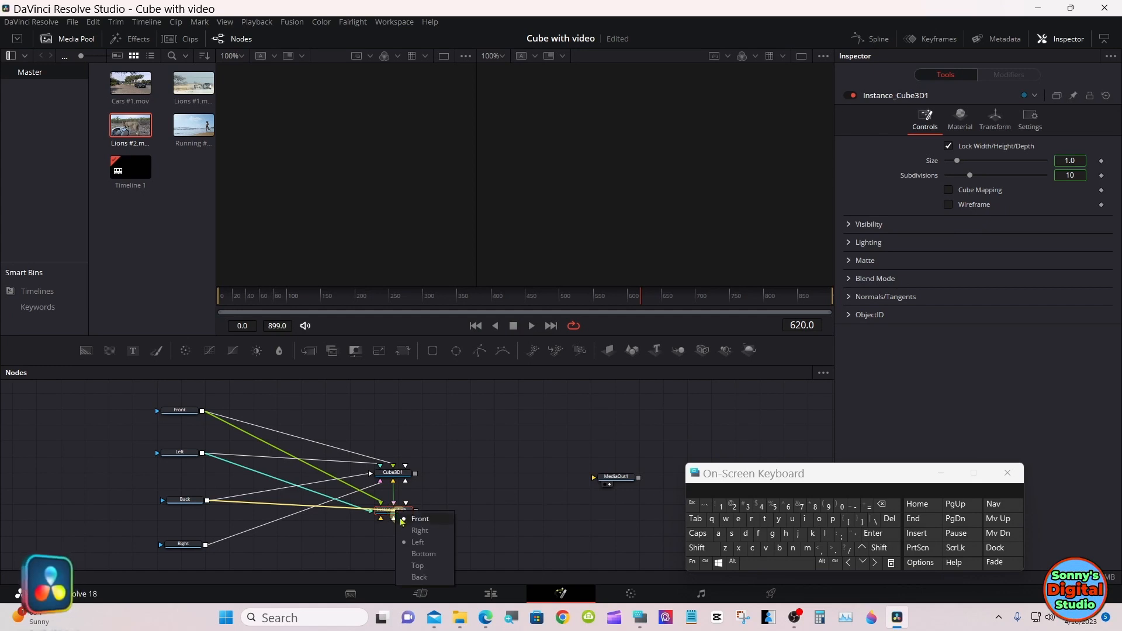
click(413, 570)
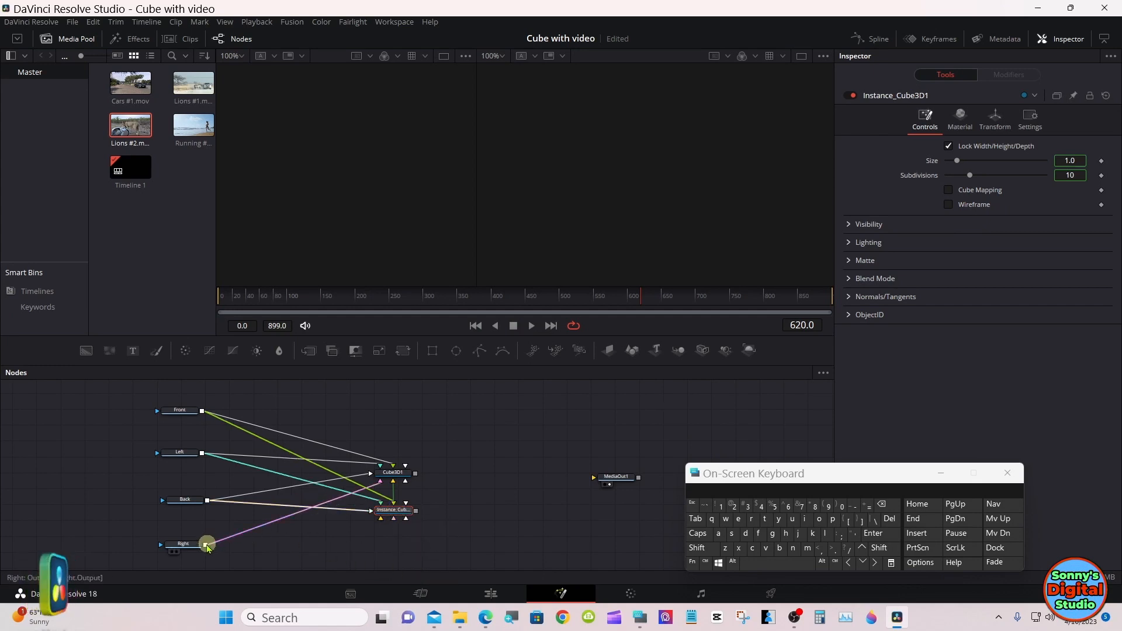
drag(215, 539, 399, 514)
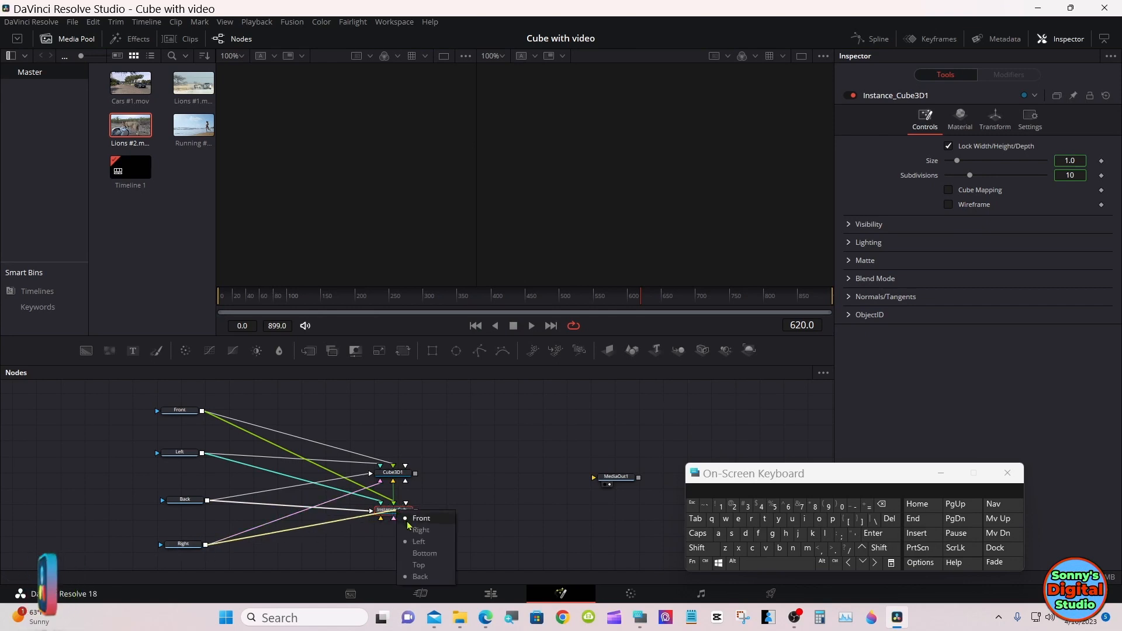
click(418, 530)
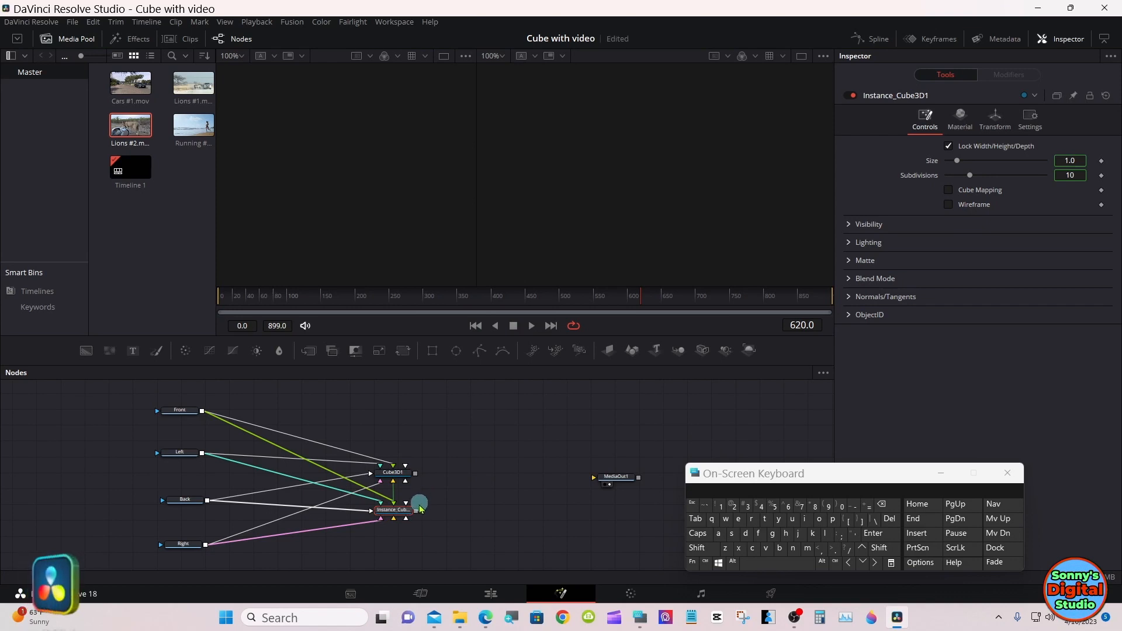
Add a Merge 3D node fed by both the instanced cube and Cube3D1, and show Cube3D1 in the first viewer
drag(416, 510, 448, 517)
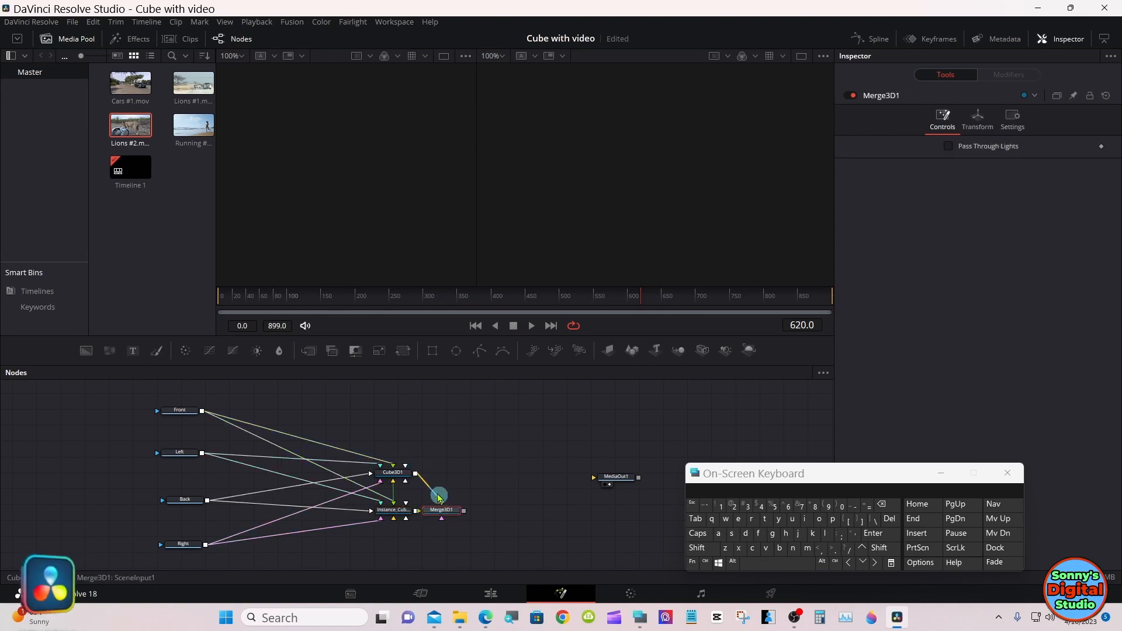
drag(403, 475, 391, 169)
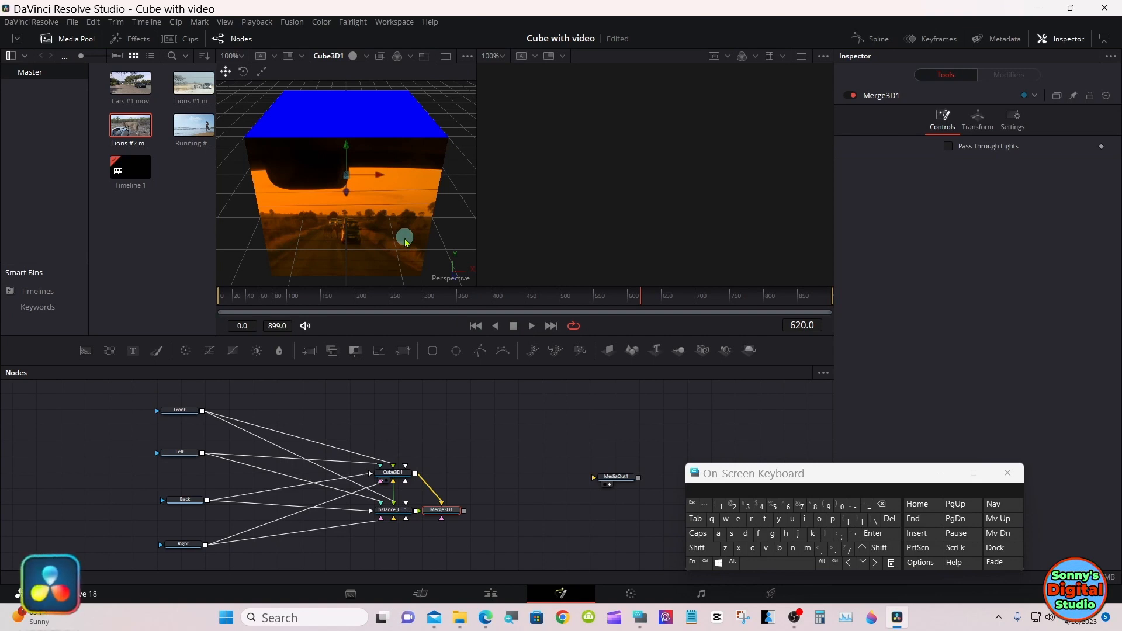
Unlock the X/Y/Z scale of Merge3D1 and open its X scale value for editing
click(992, 128)
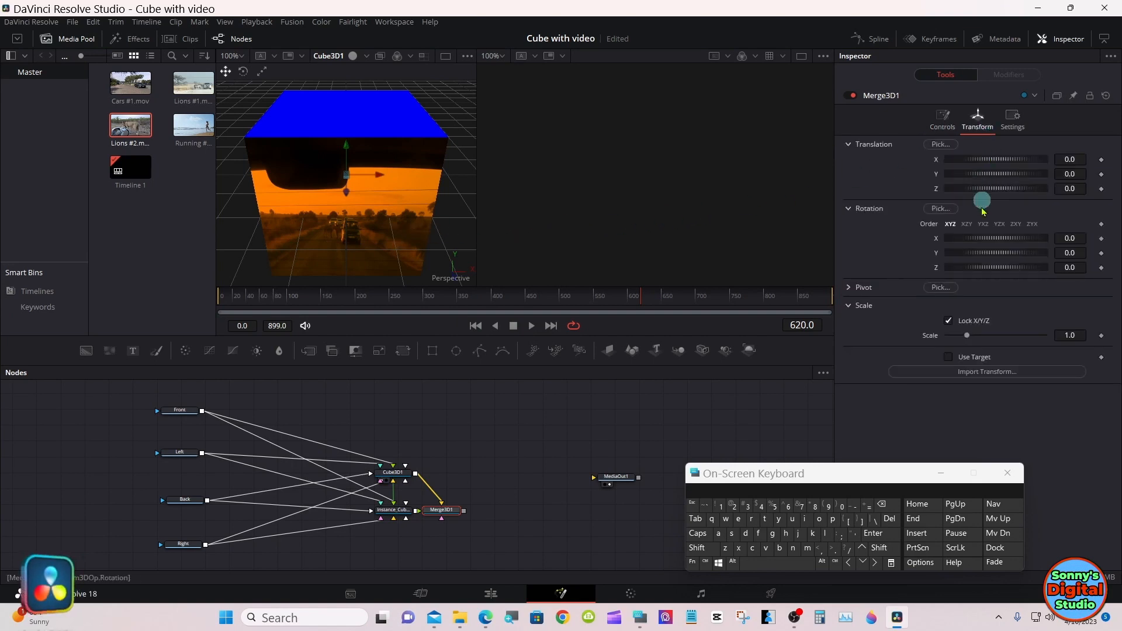
click(948, 320)
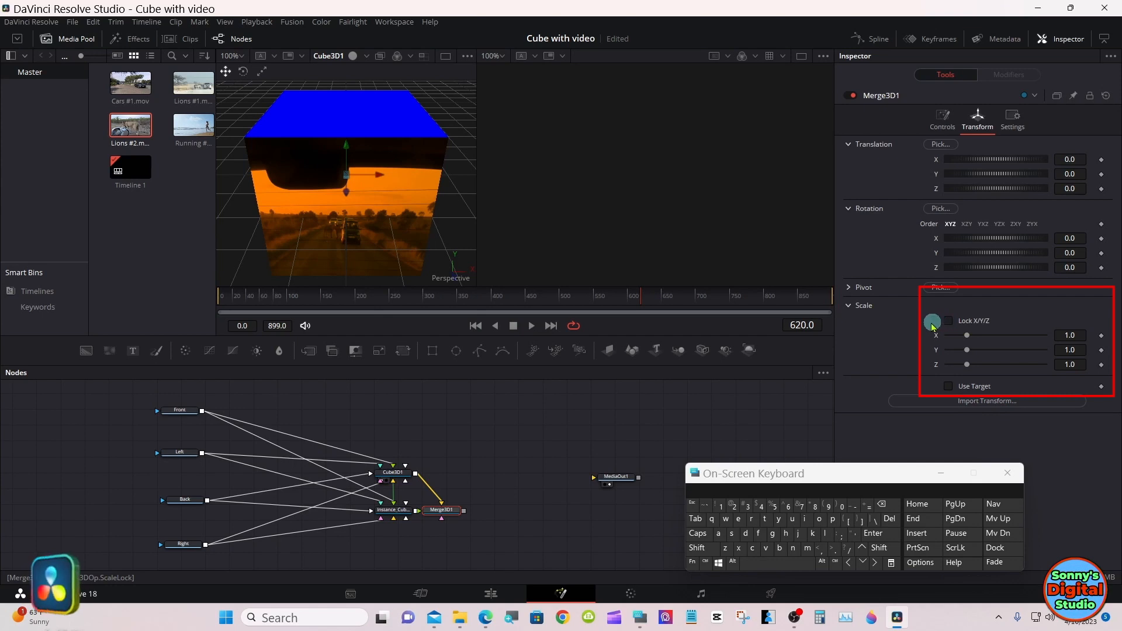
click(947, 321)
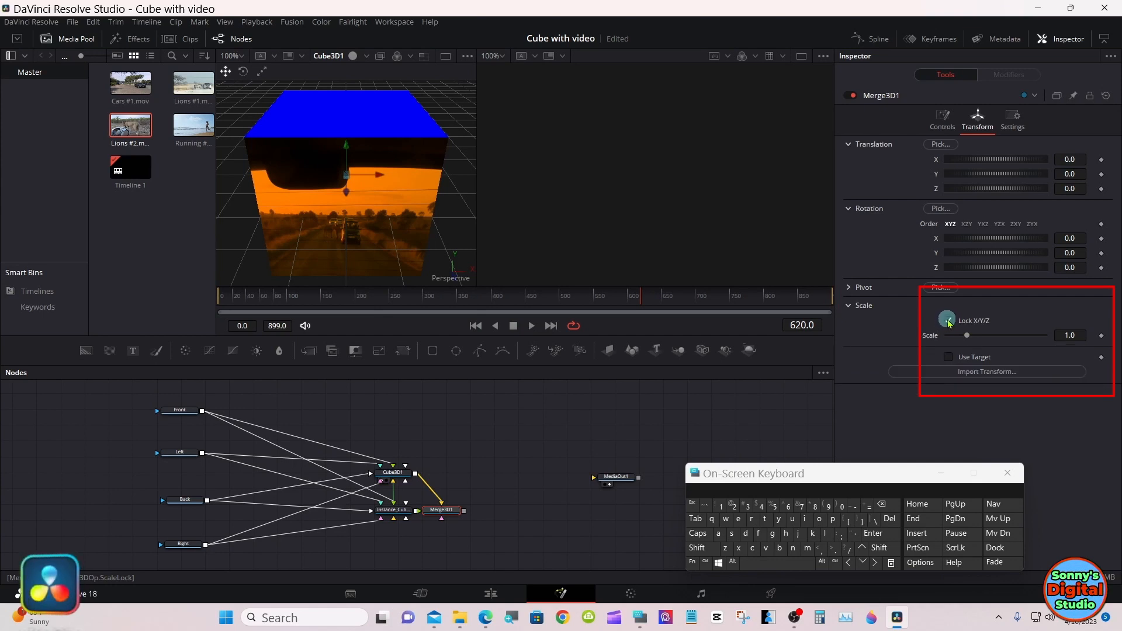
click(948, 320)
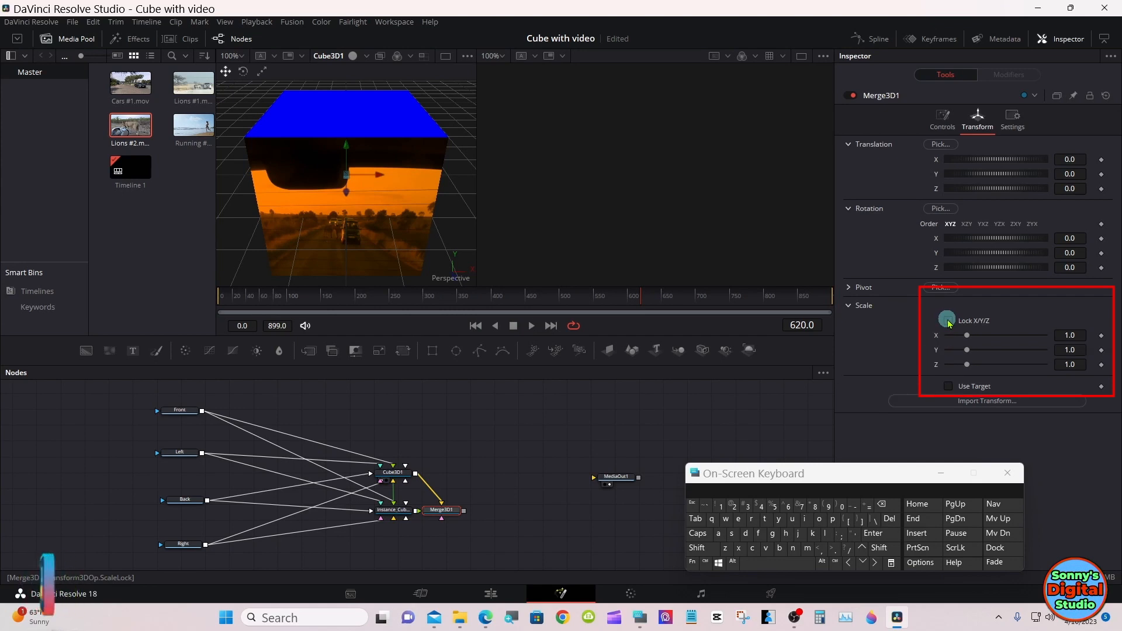
click(1077, 335)
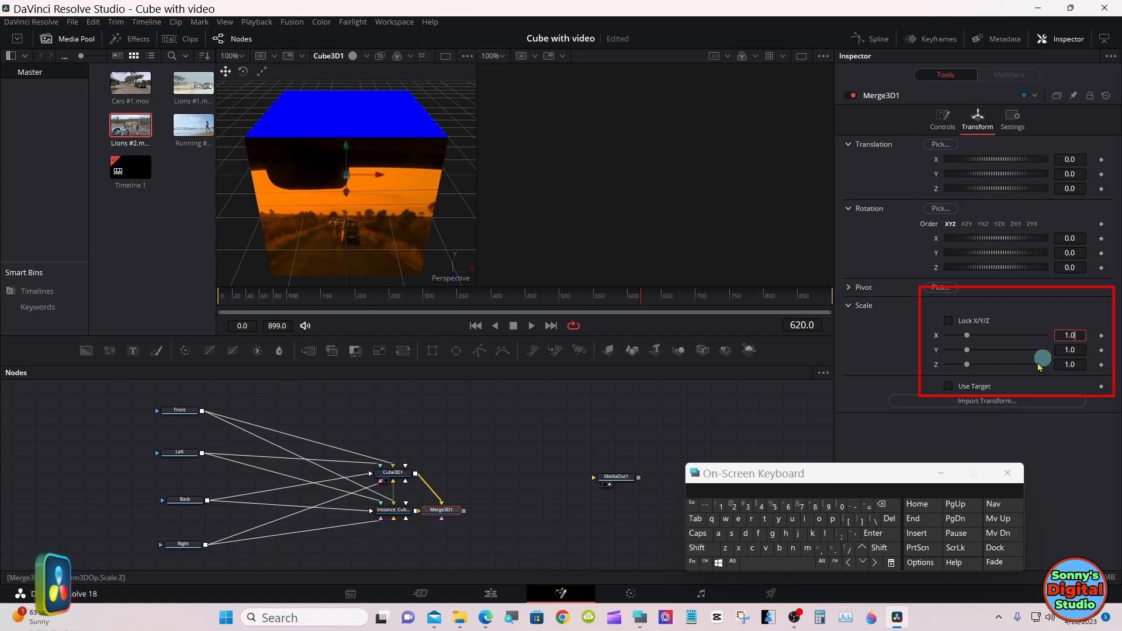
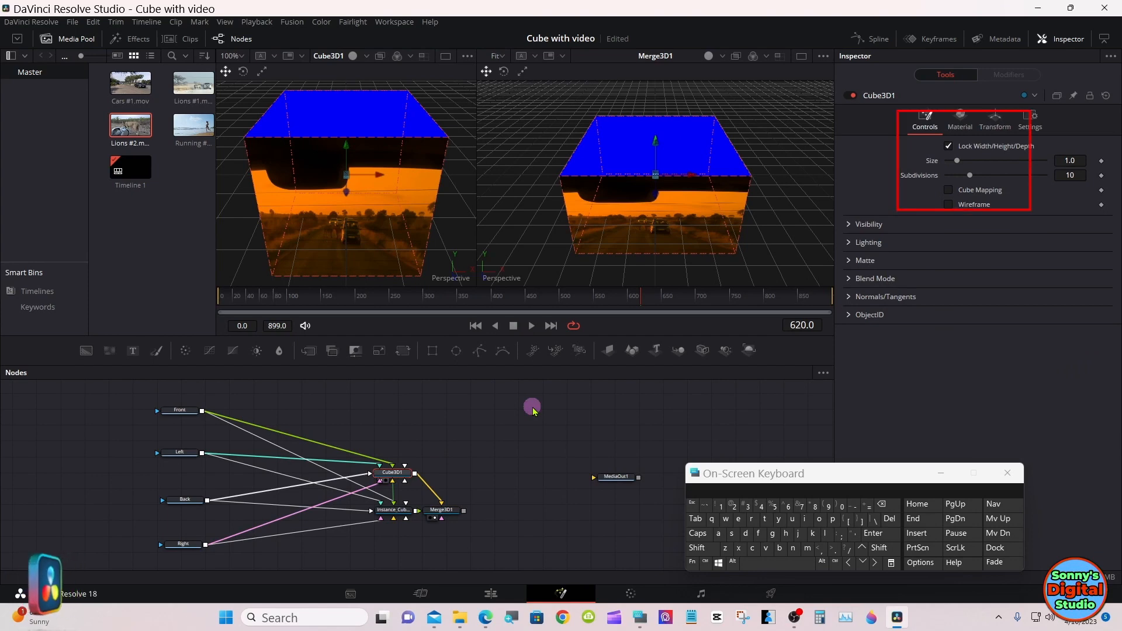
Set the diffuse color of Cube3D1's Front face to white (#ffffff)
click(959, 130)
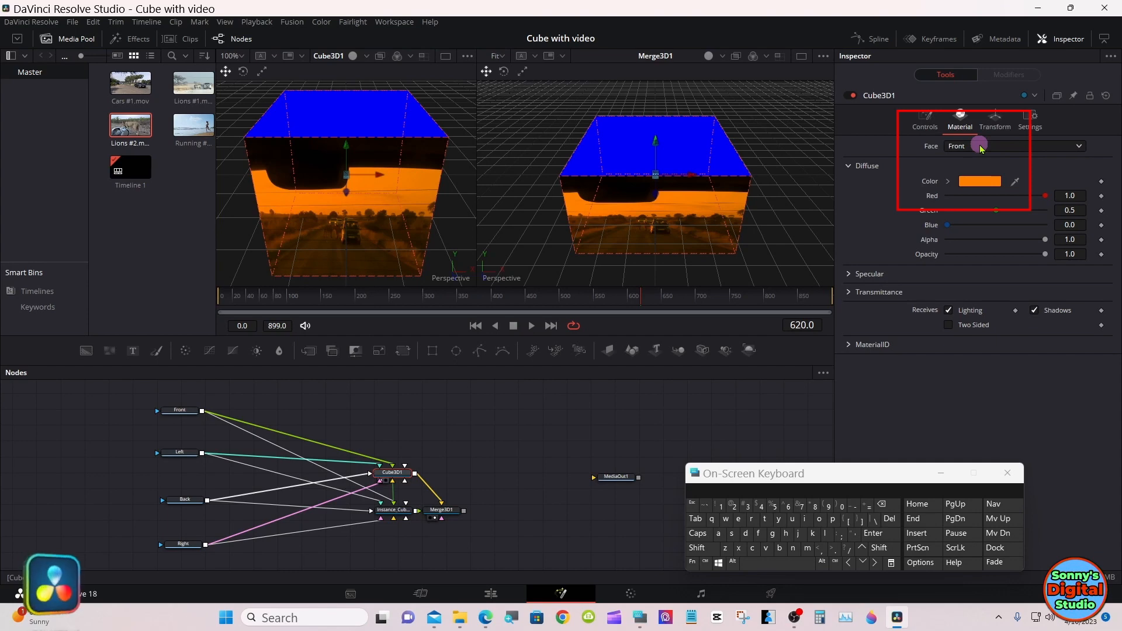
click(981, 148)
click(980, 157)
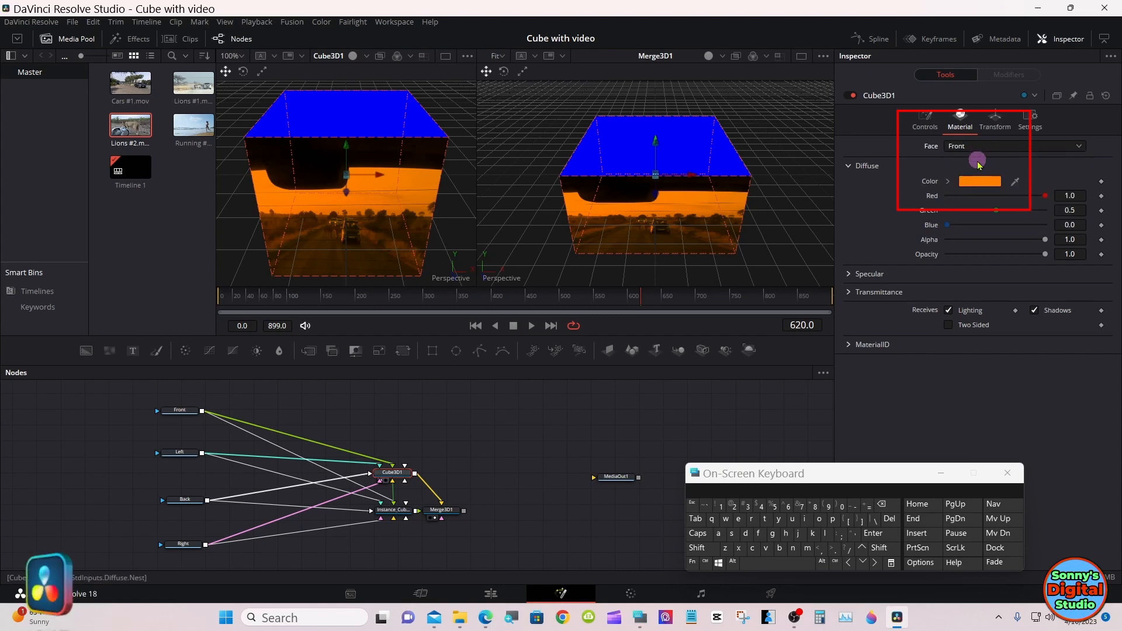
click(961, 181)
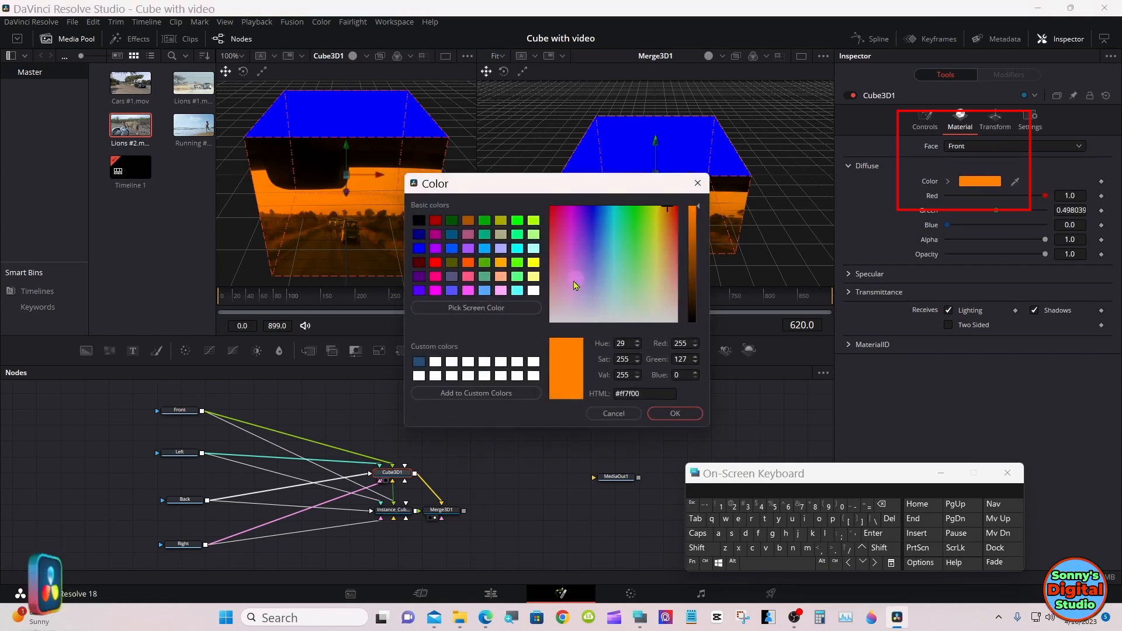
click(533, 290)
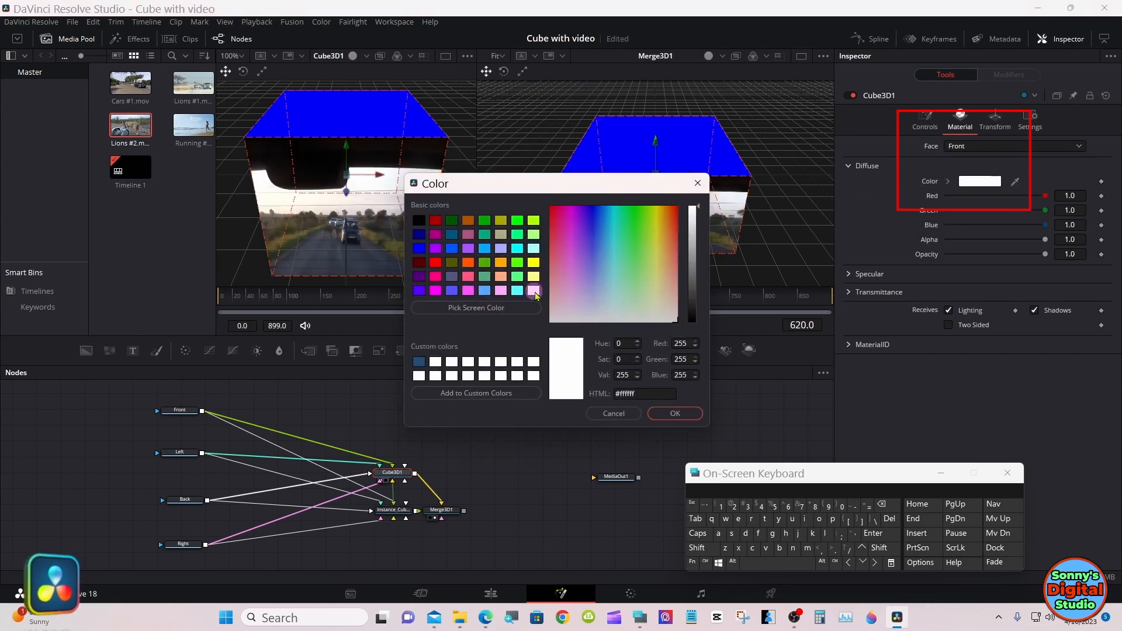
click(672, 413)
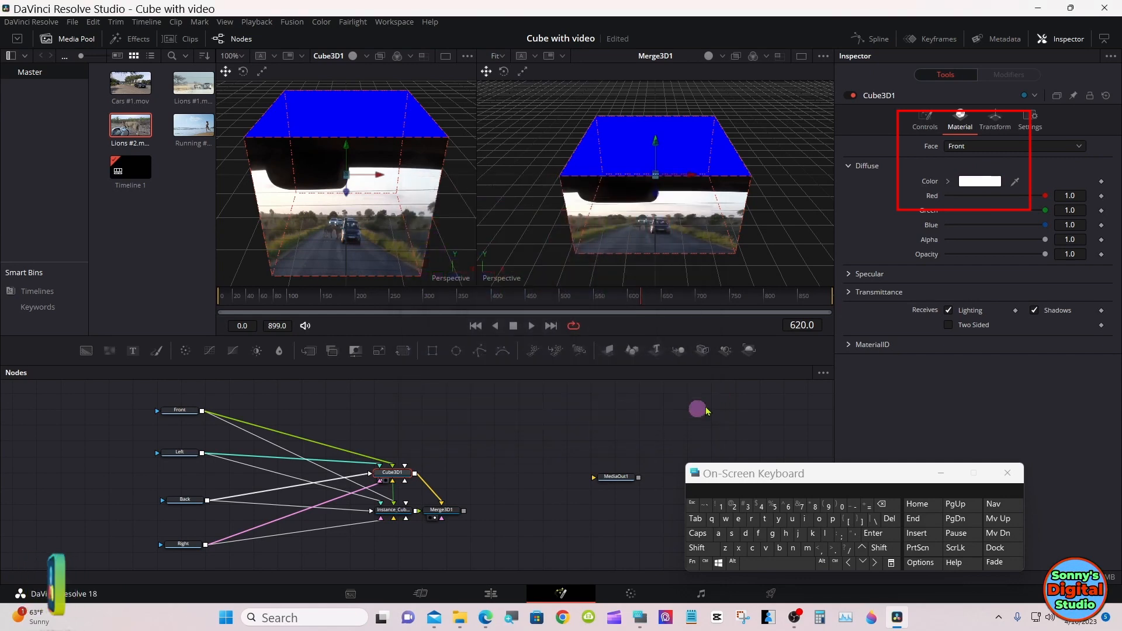
Set the diffuse color of Cube3D1's Right face to white (#ffffff) and bring up the material settings of the Back face
click(967, 147)
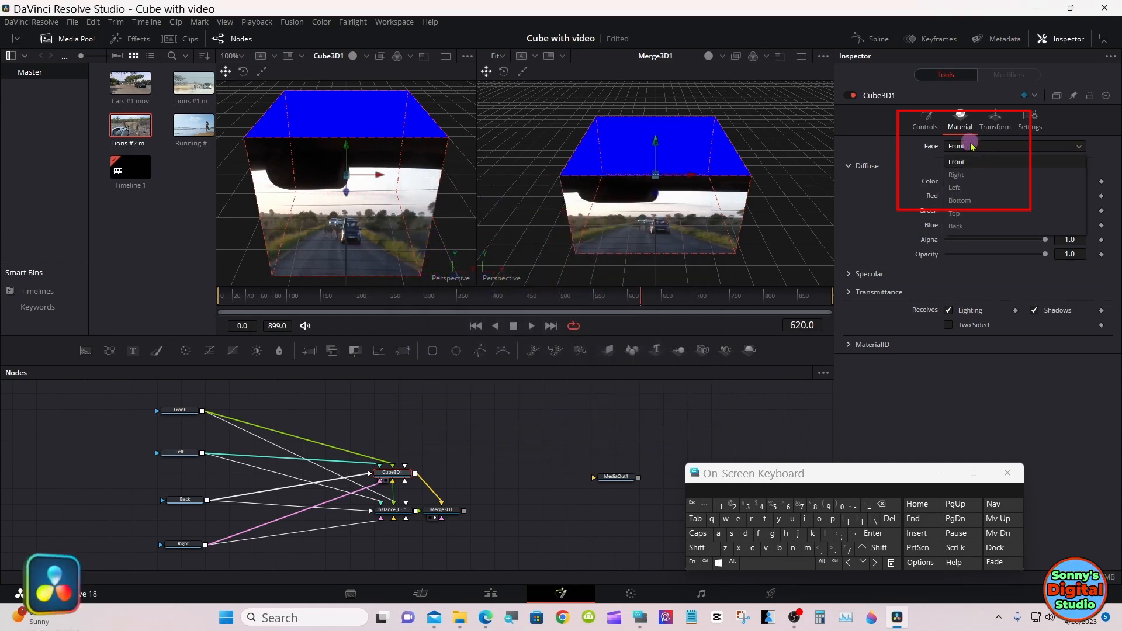
click(956, 174)
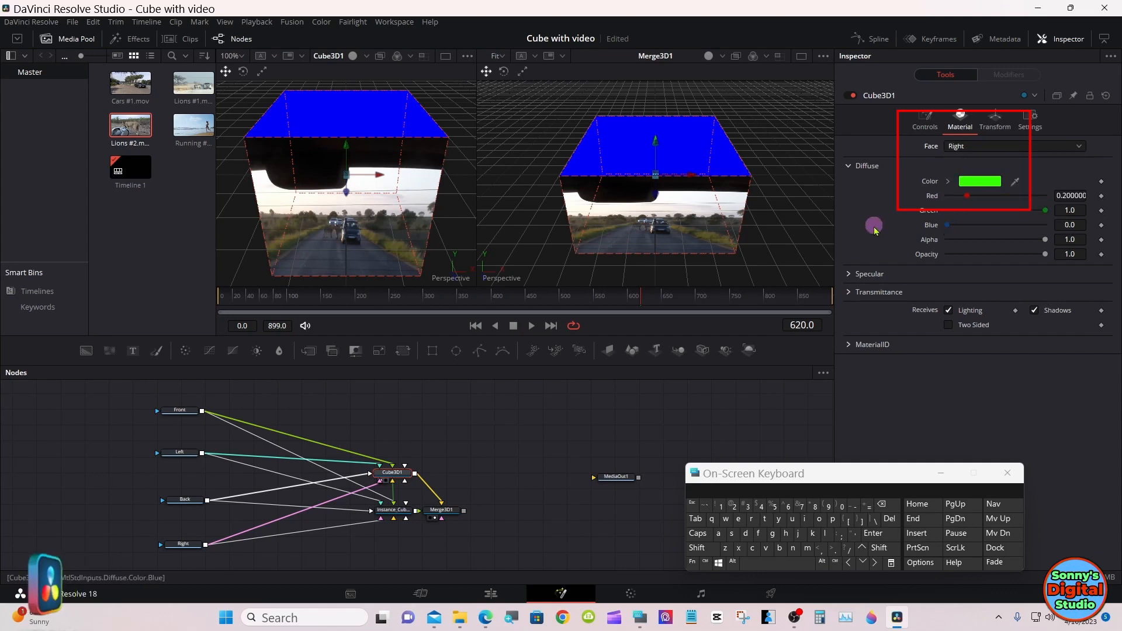
click(975, 183)
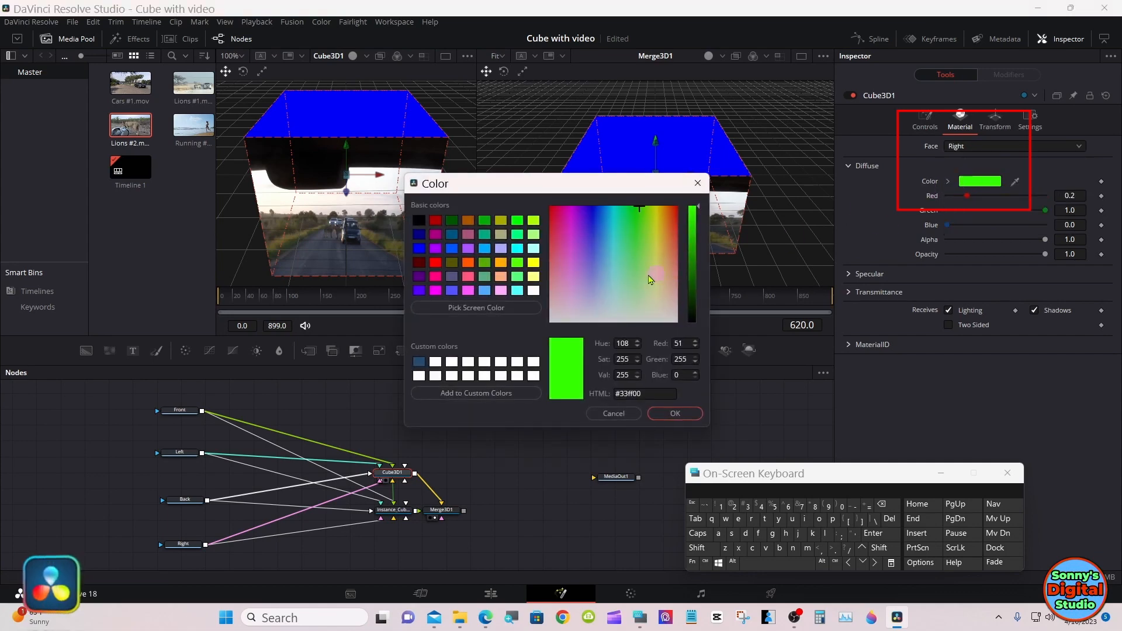
click(534, 290)
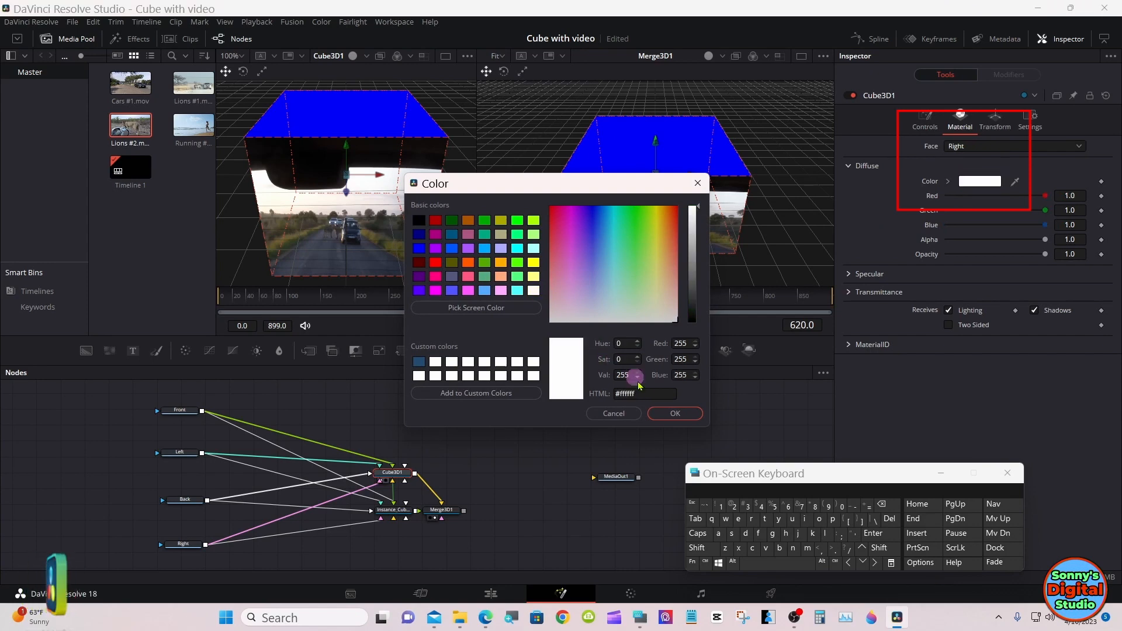
click(667, 412)
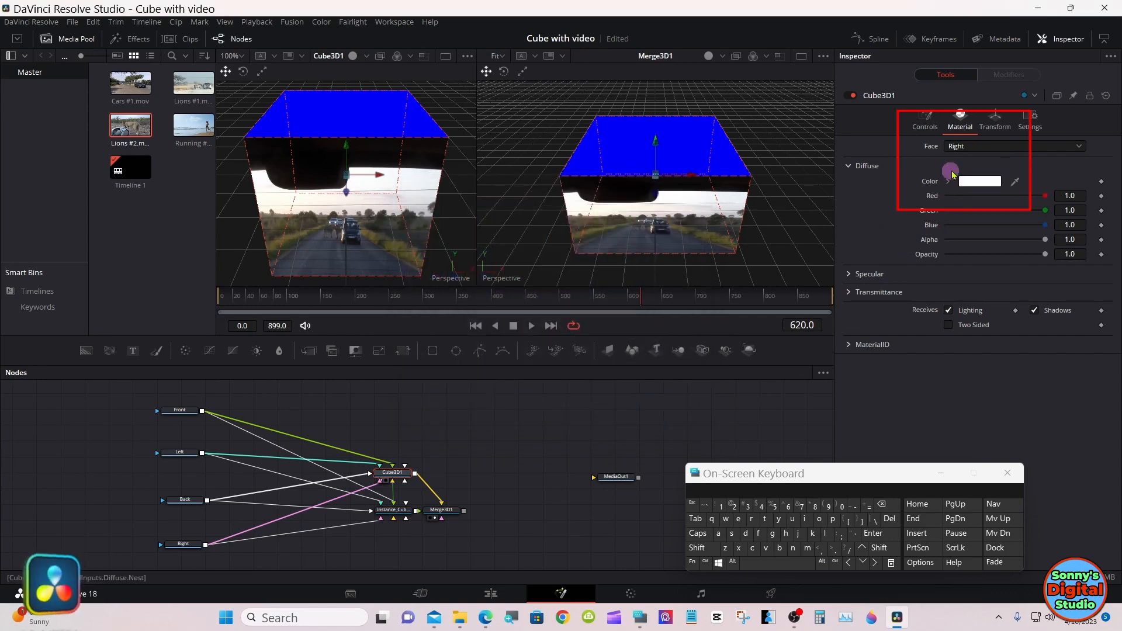
click(961, 147)
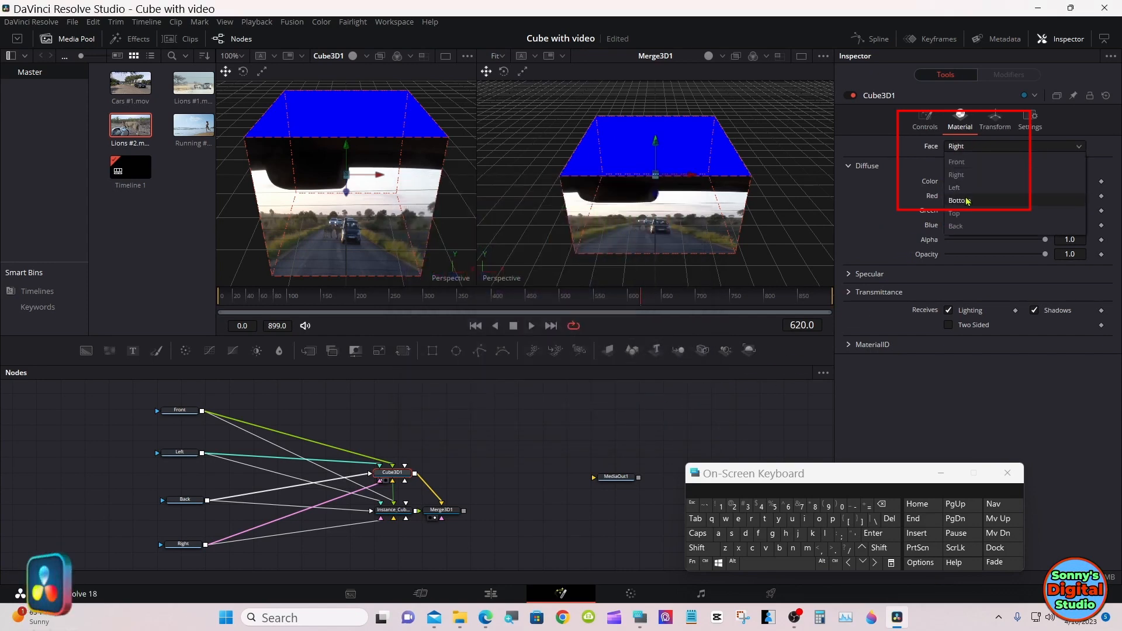
click(965, 225)
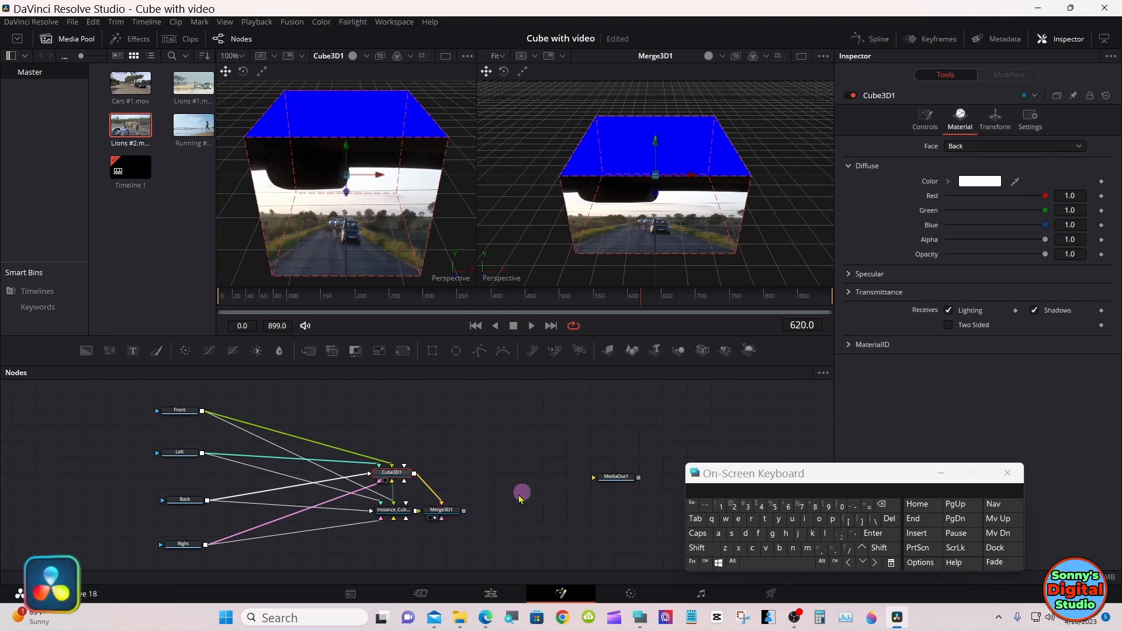
Add a Renderer 3D node after Merge3D1 and show its output in the second viewer
click(450, 512)
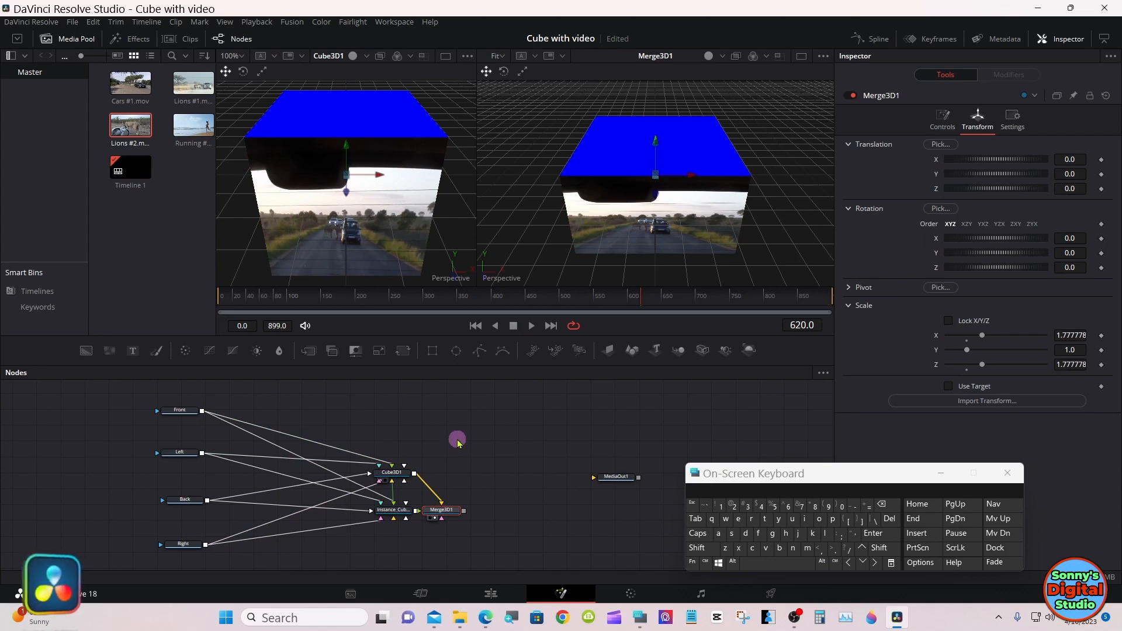
click(749, 351)
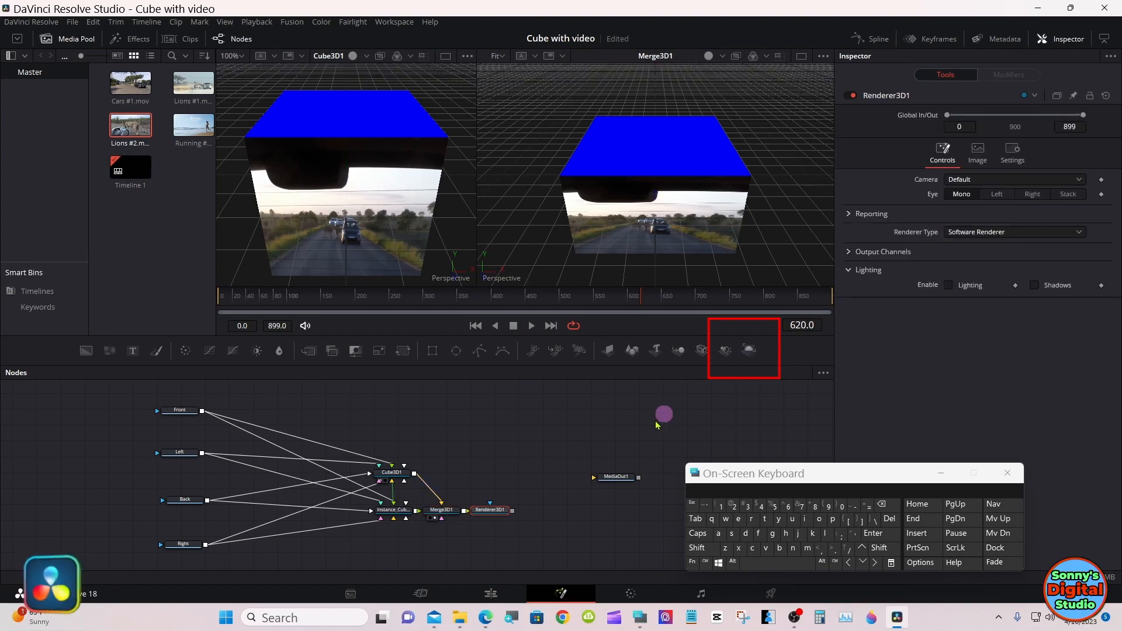
drag(485, 509, 608, 200)
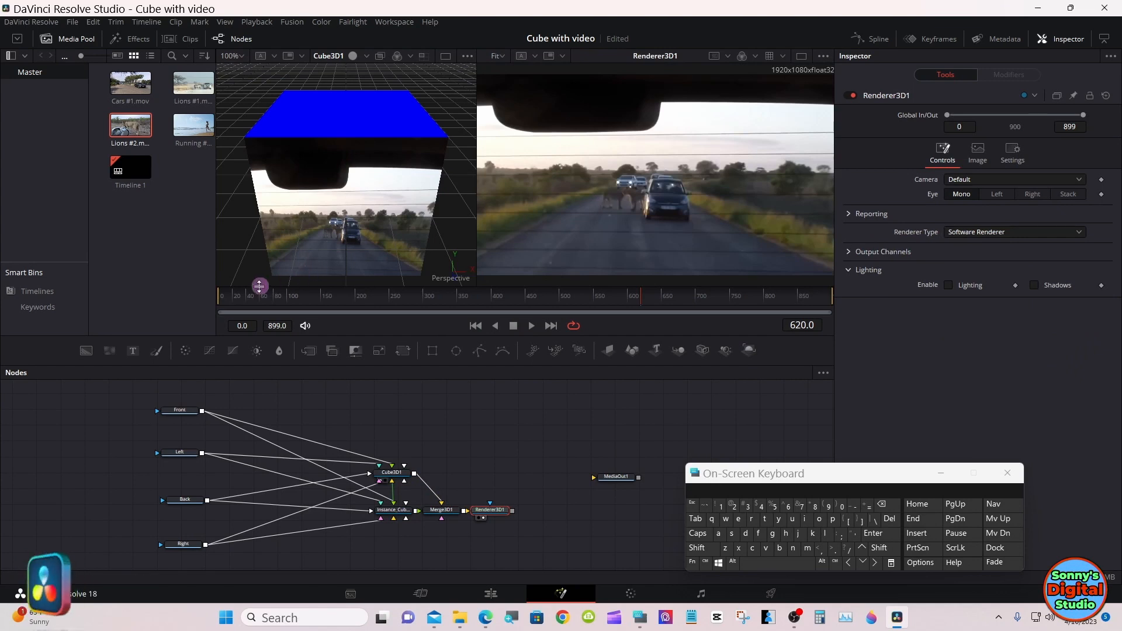
Set a Y rotation keyframe on Cube3D1 at frame 180
drag(229, 295, 315, 306)
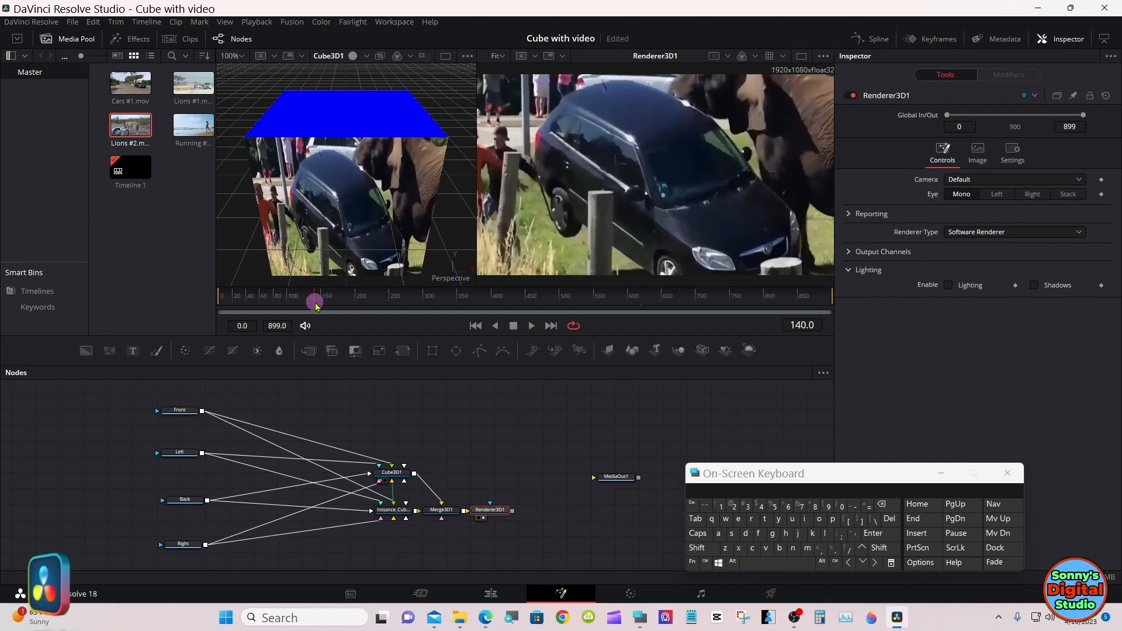
drag(317, 303, 341, 304)
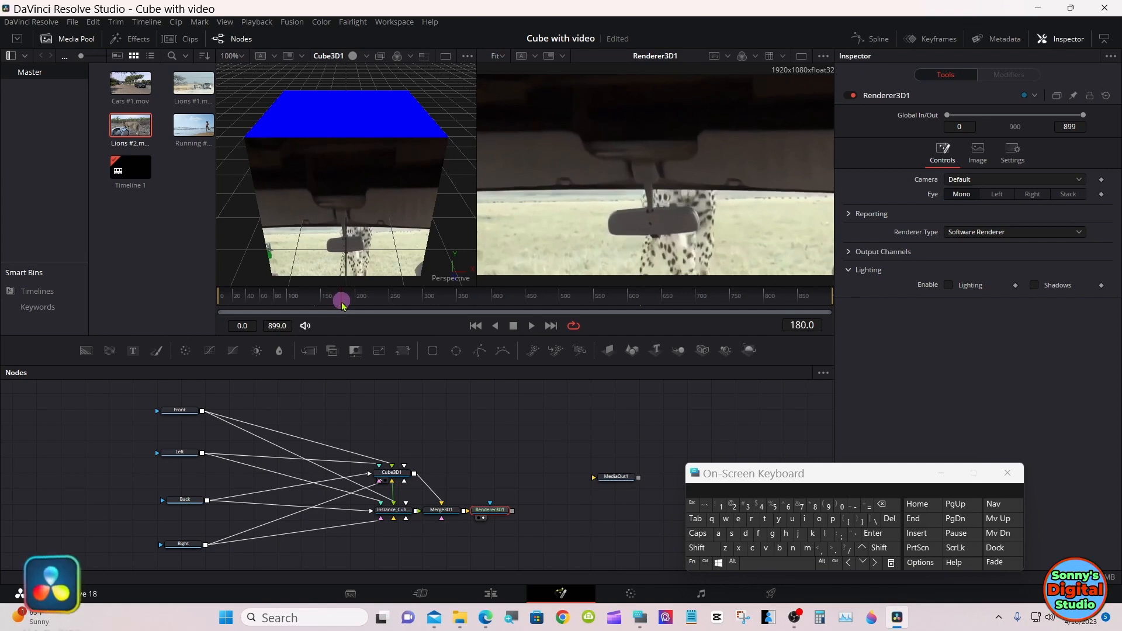
click(404, 476)
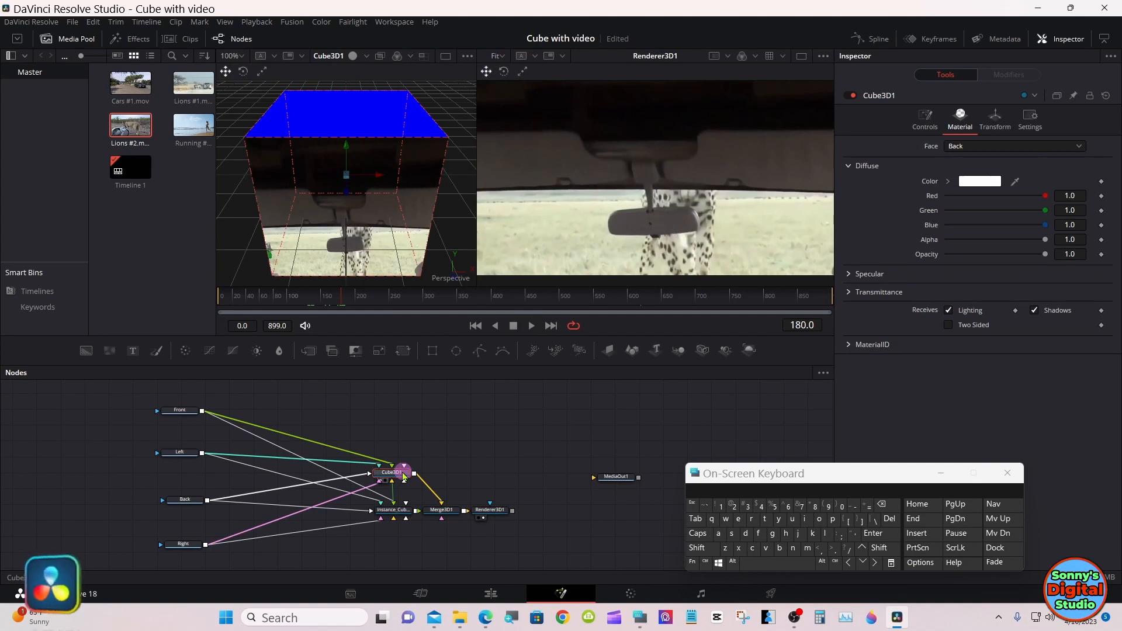
click(985, 124)
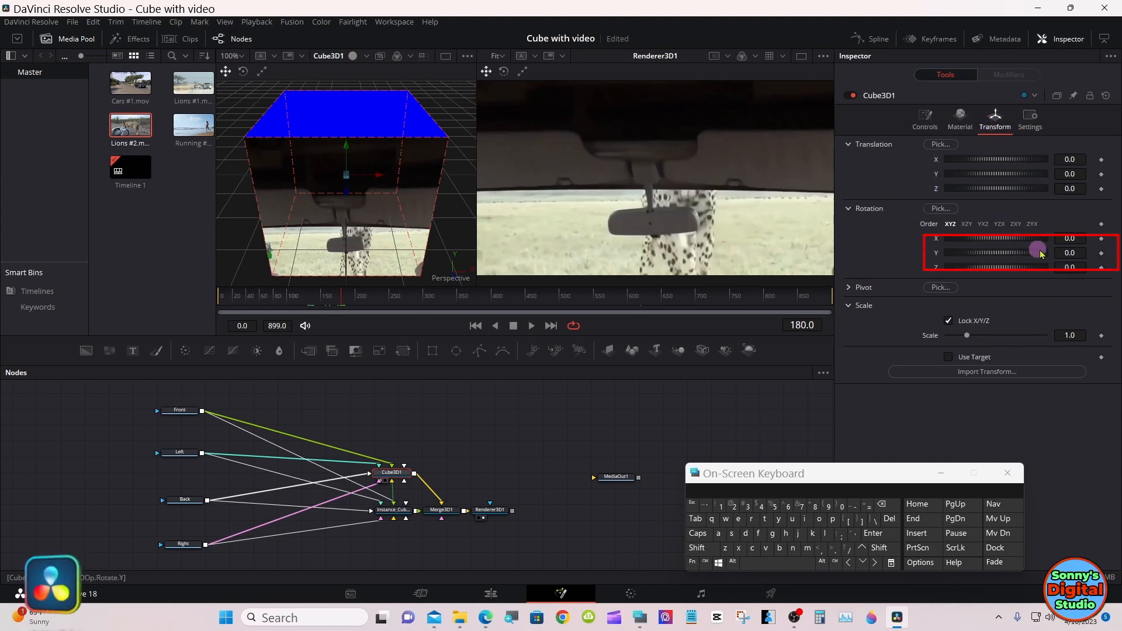
click(1102, 253)
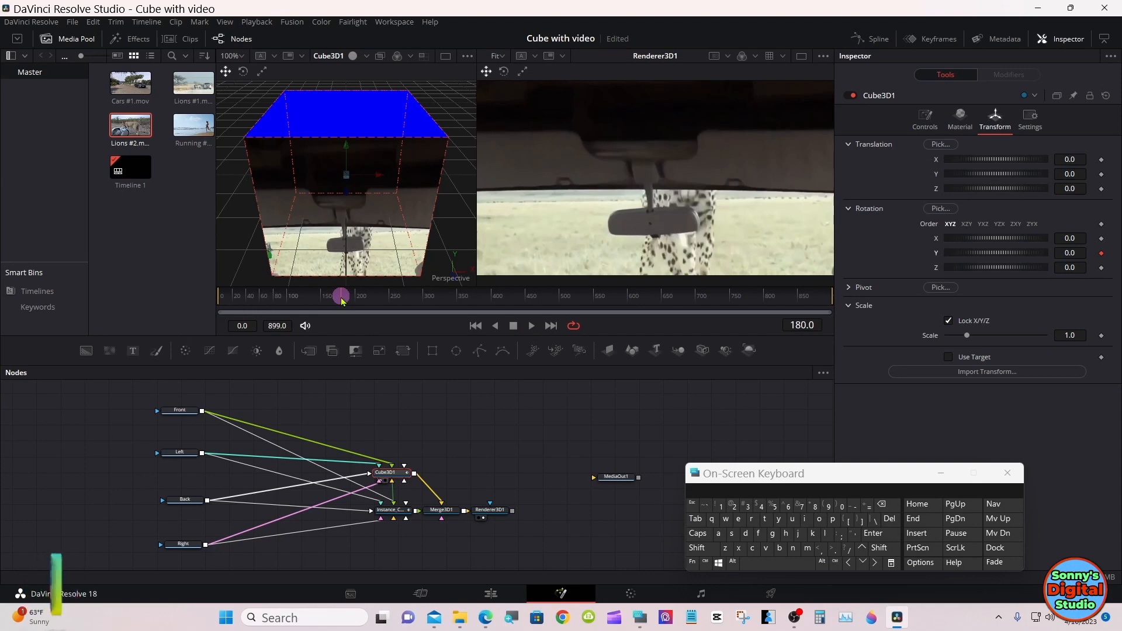
Set Cube3D1's Y rotation to 90 at frame 220 to keyframe a quarter turn
drag(341, 298, 370, 299)
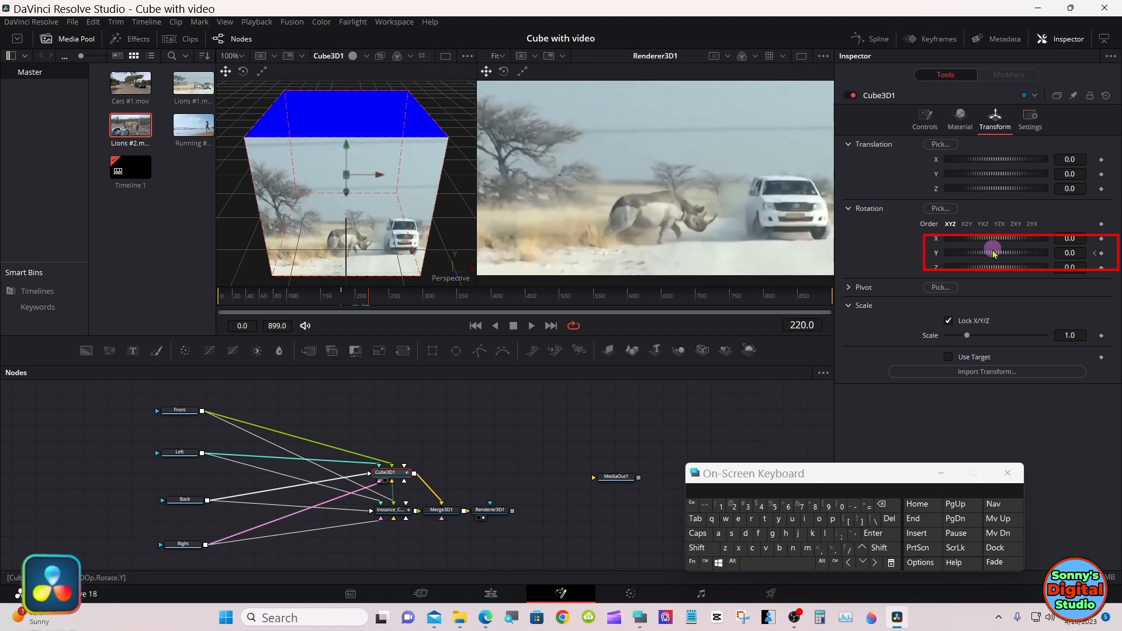
drag(994, 253, 1024, 257)
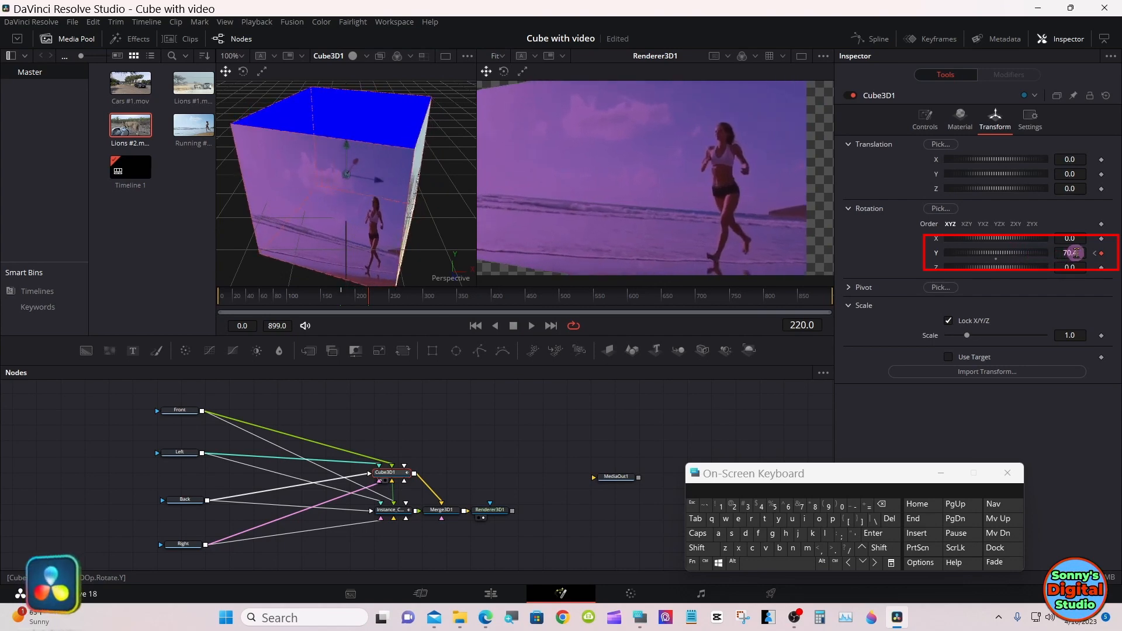
click(884, 505)
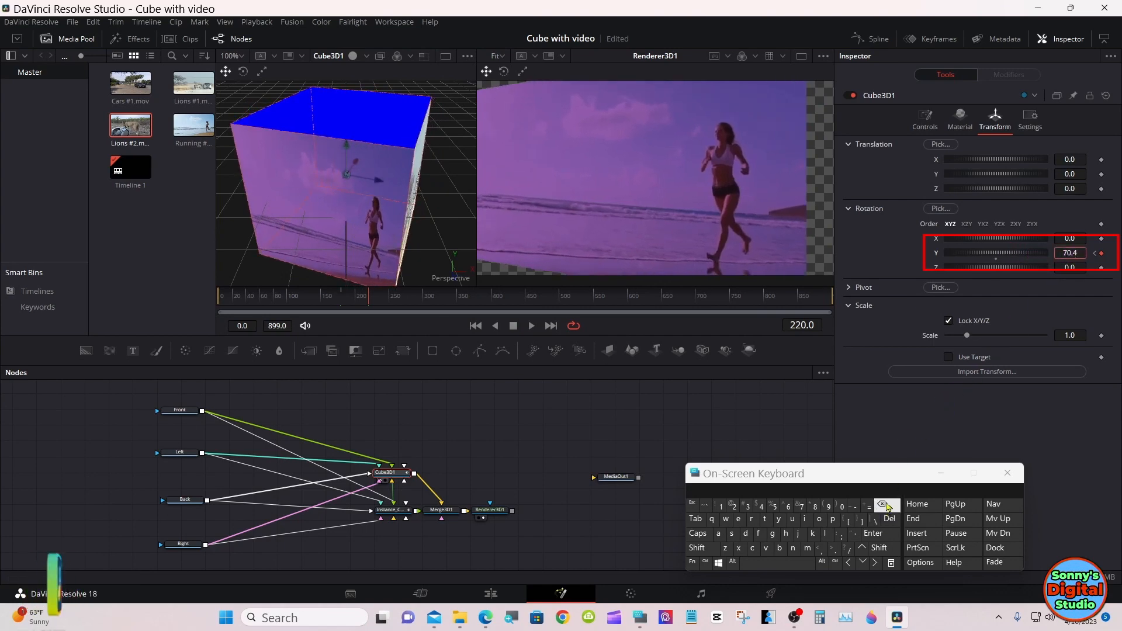
click(885, 505)
click(887, 506)
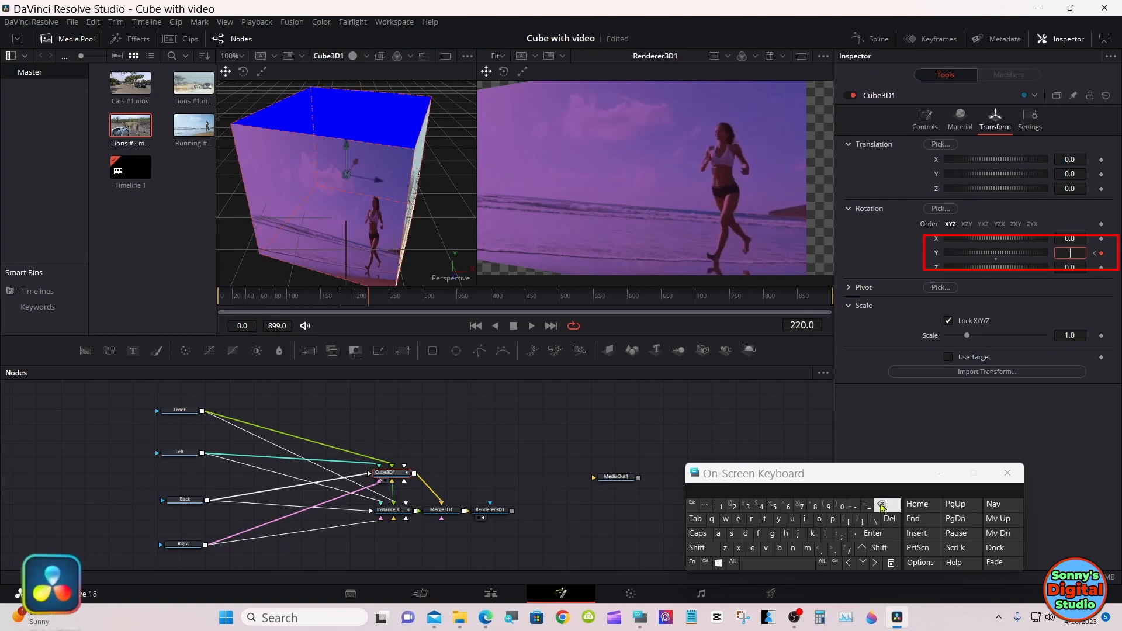
click(828, 506)
click(841, 505)
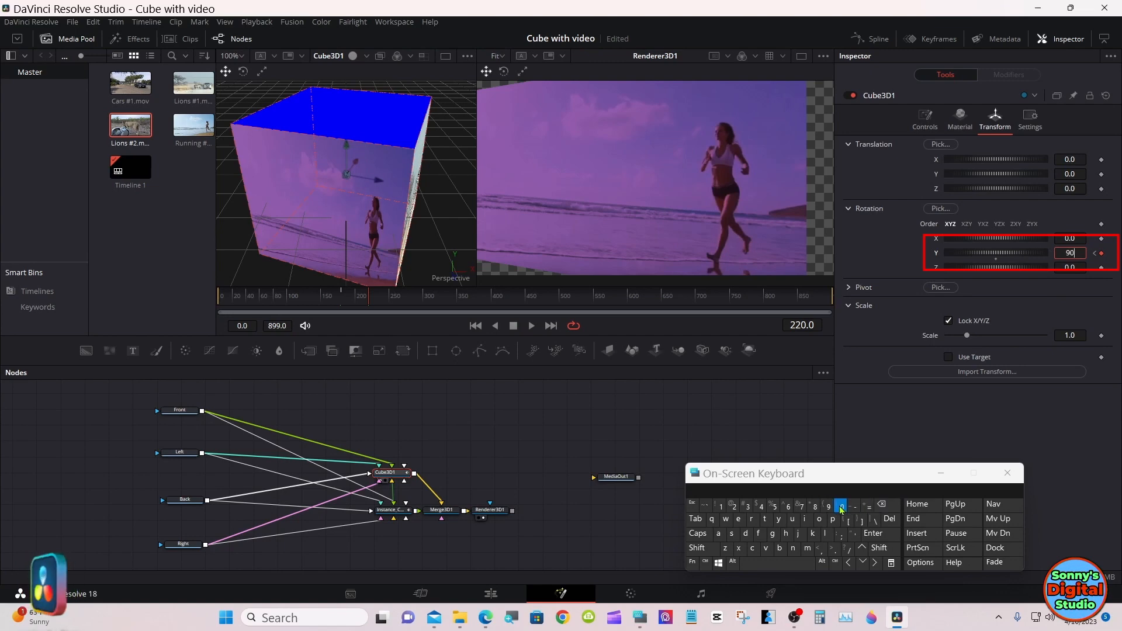
click(873, 533)
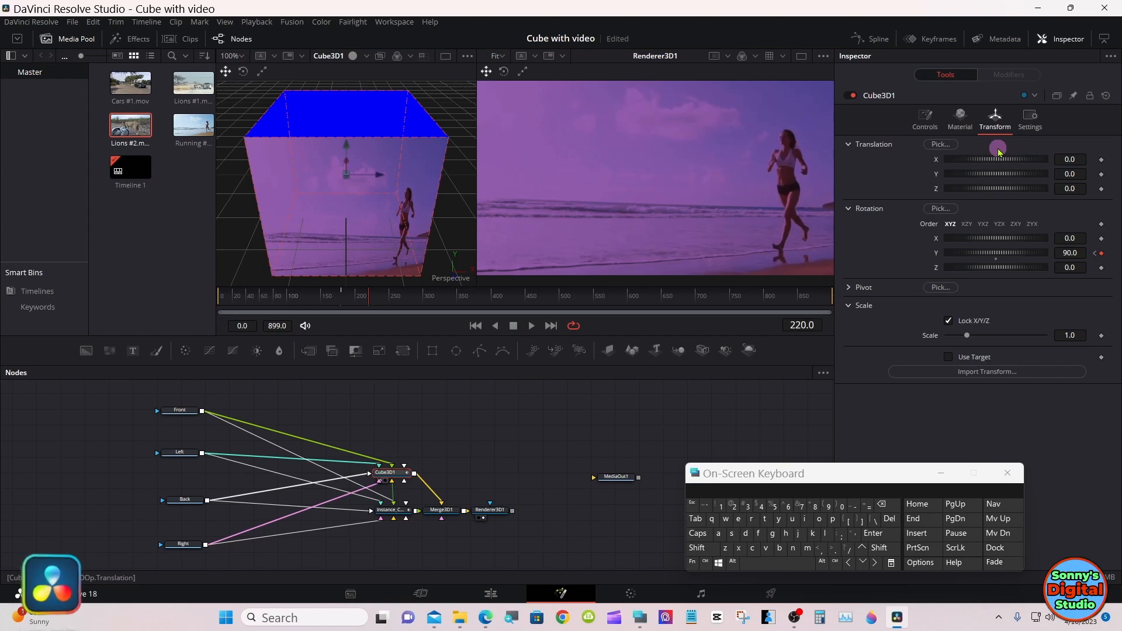
Set the diffuse color of Cube3D1's Left face to white (#ffffff)
click(960, 120)
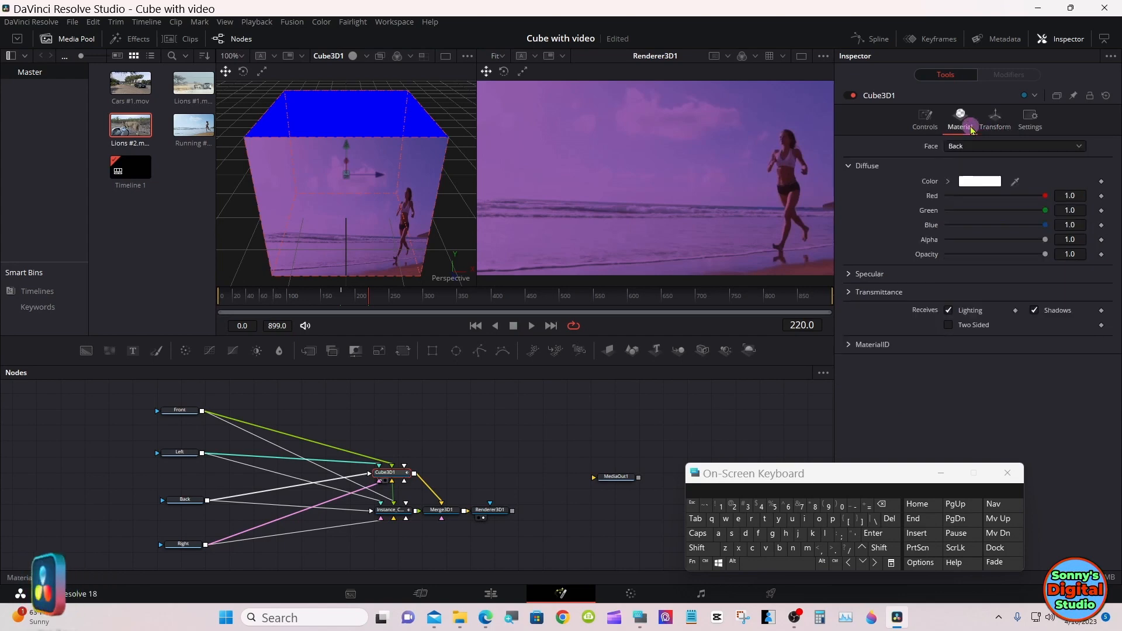
click(975, 146)
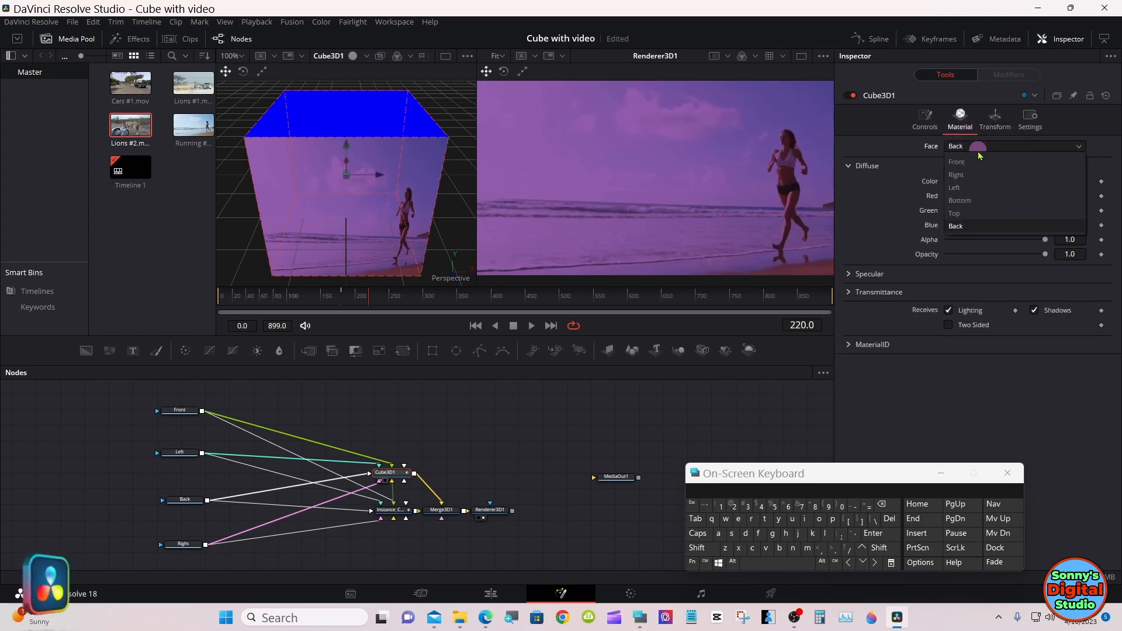
click(974, 187)
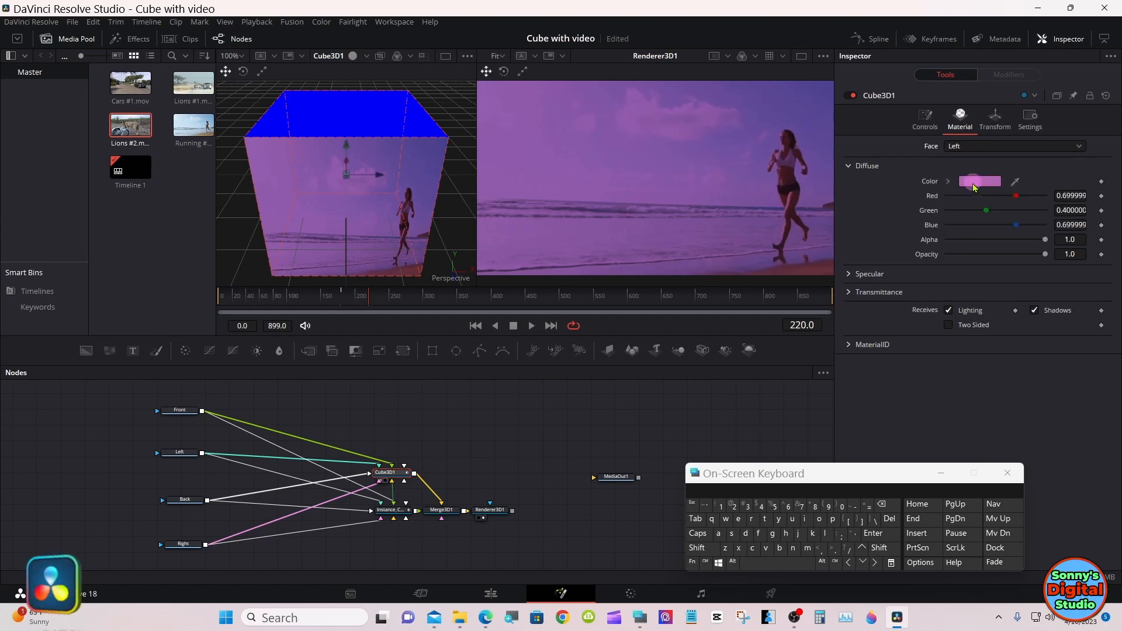
click(978, 182)
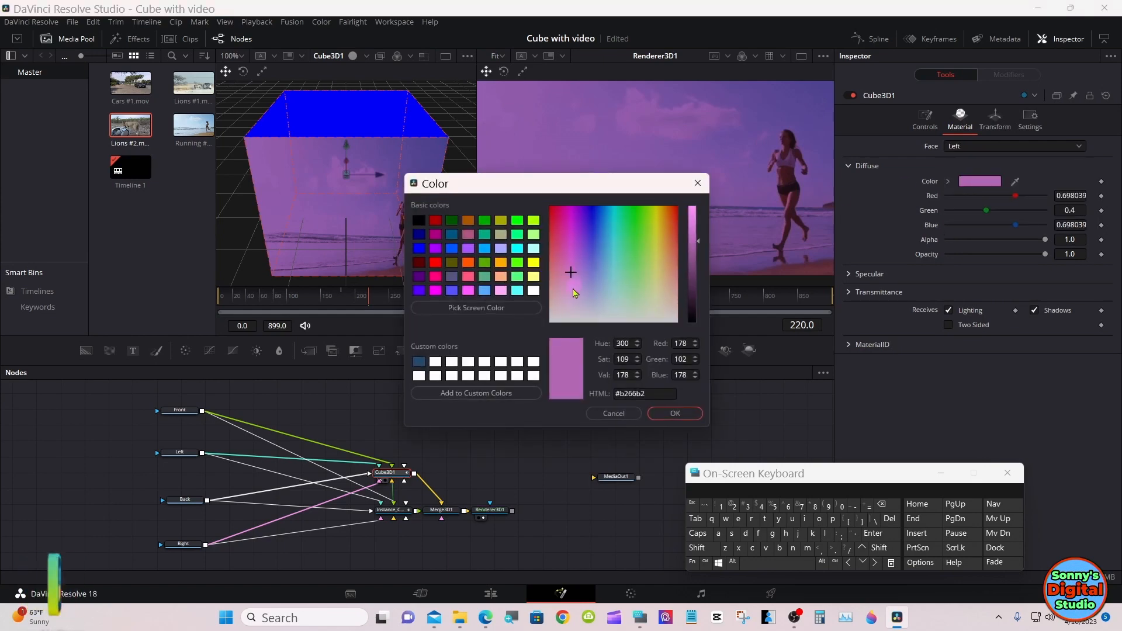
click(533, 291)
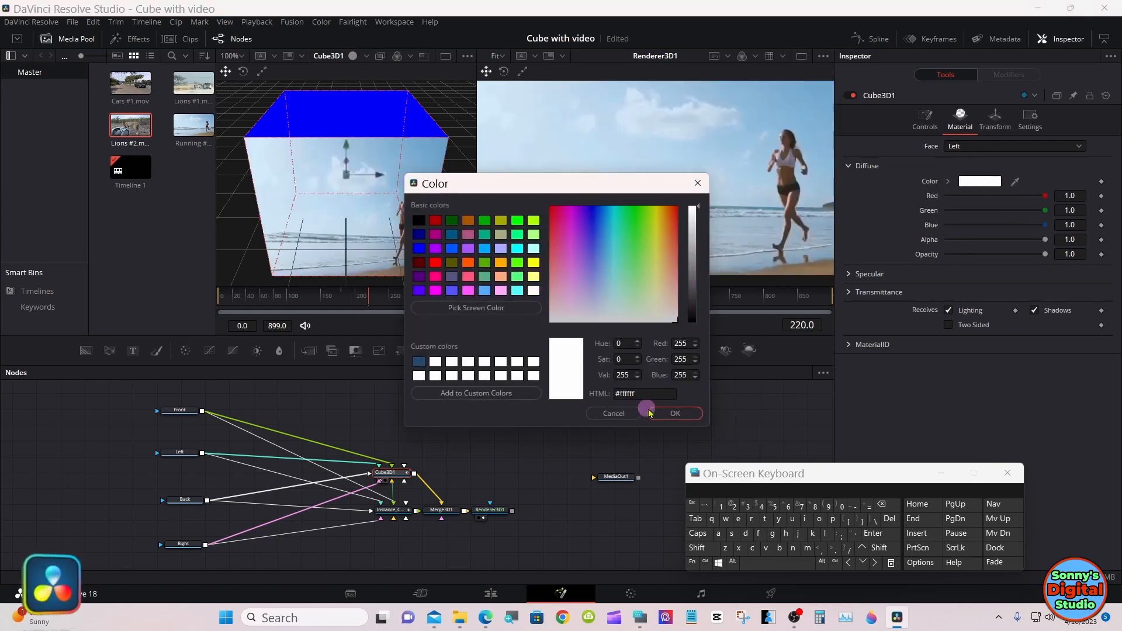
click(670, 414)
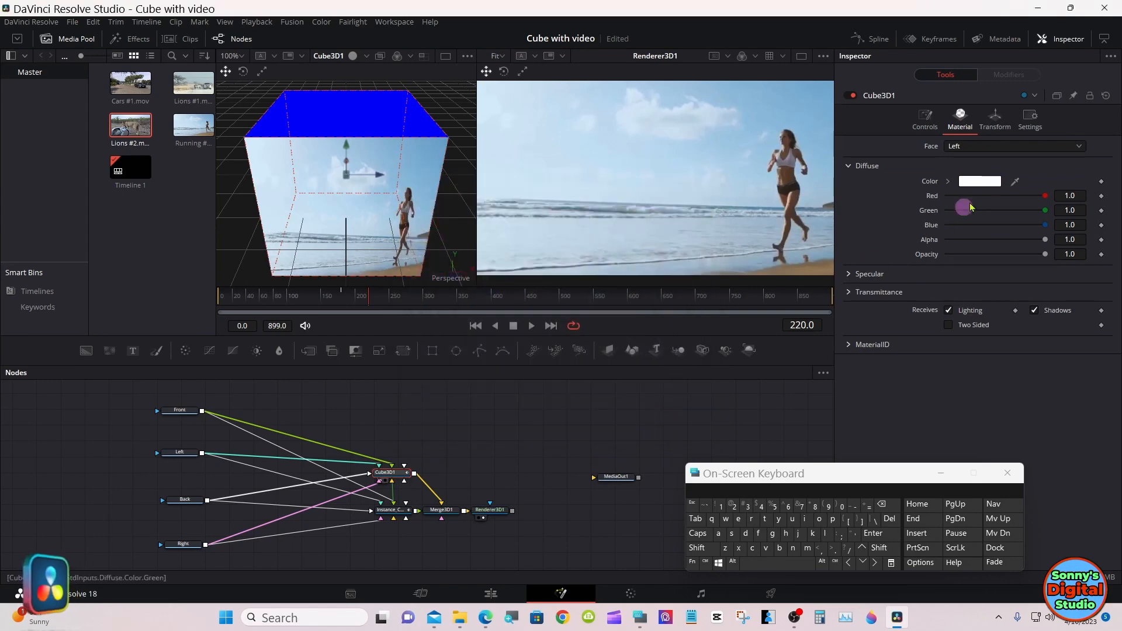
Add a Y rotation keyframe to Cube3D1 at frame 380 to hold its current angle
click(1006, 122)
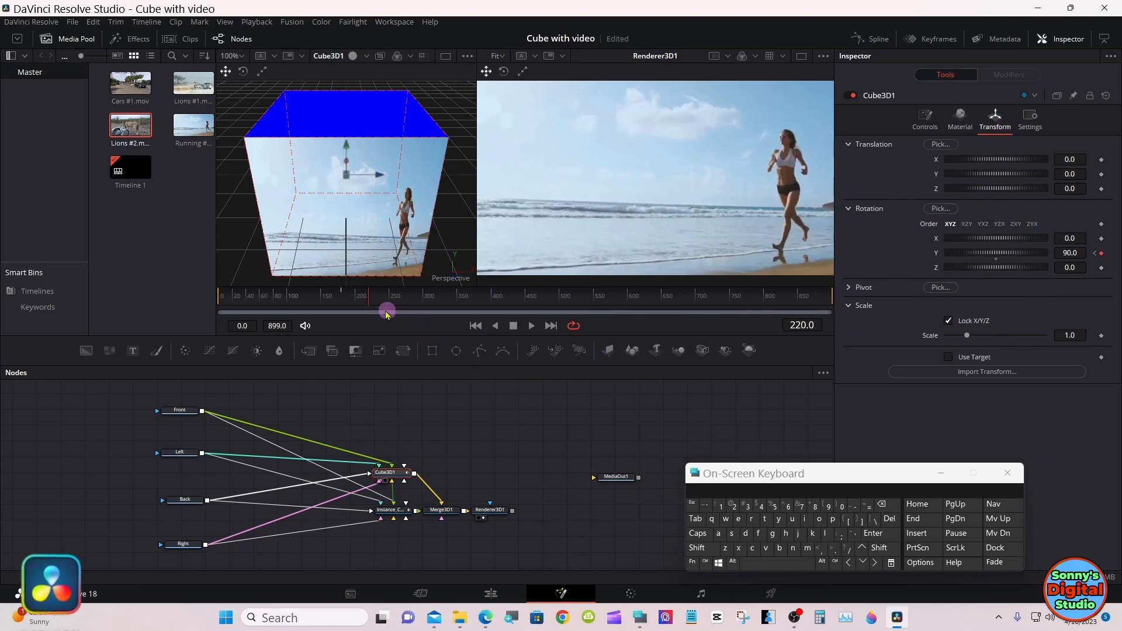
drag(367, 304, 483, 309)
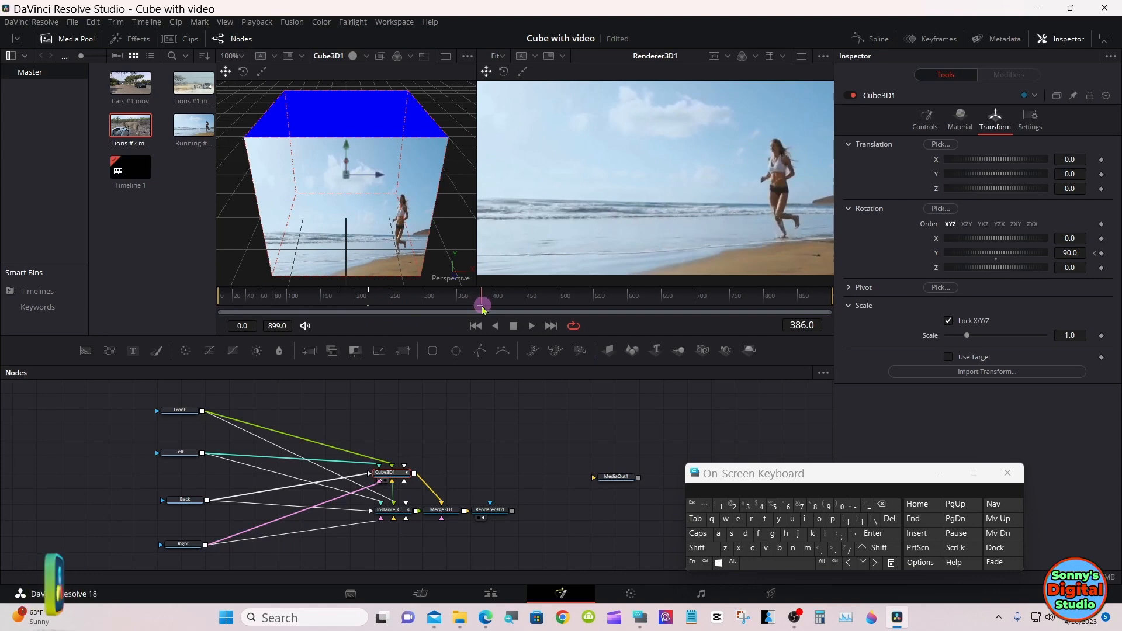
drag(483, 309, 479, 312)
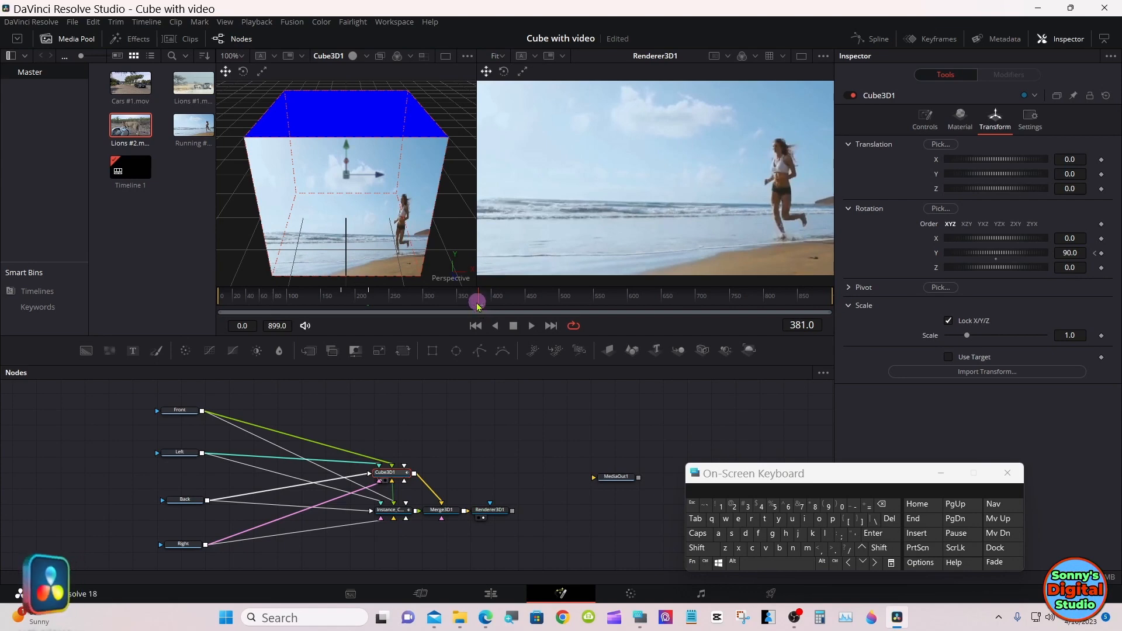
drag(478, 307, 479, 305)
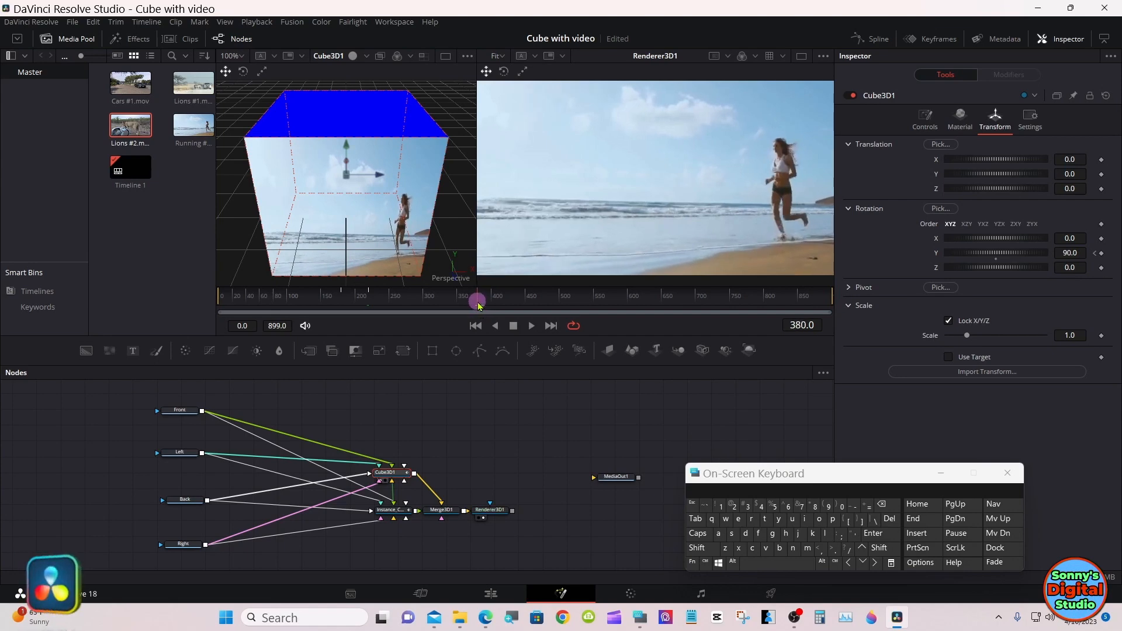
click(1101, 253)
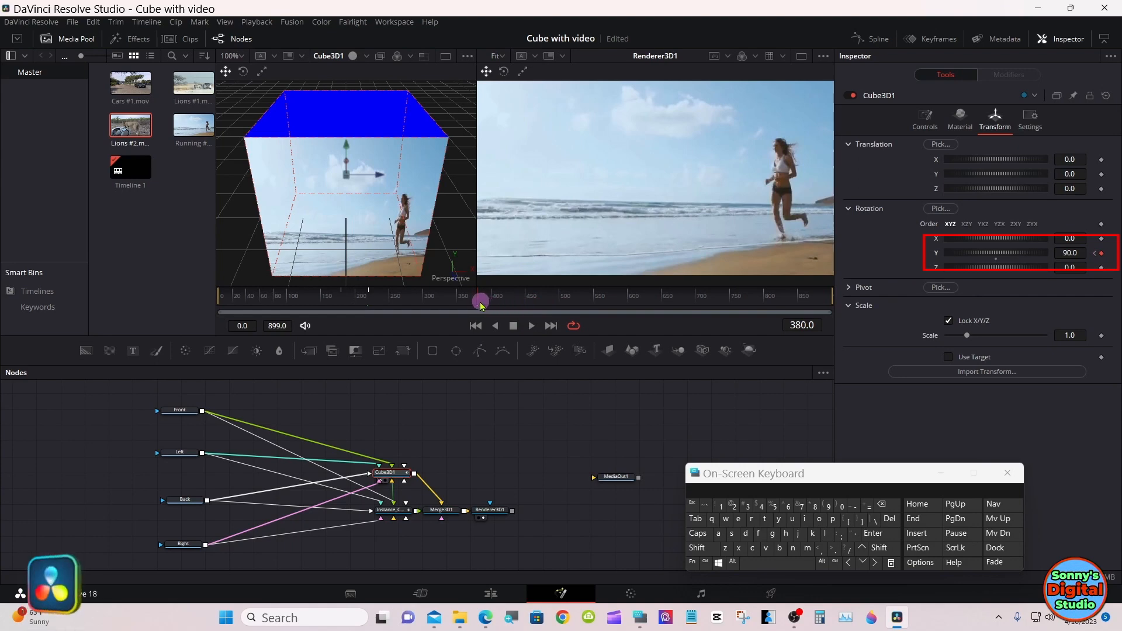
Set Cube3D1's Y rotation to 180 at frame 420 to keyframe the second quarter turn
drag(478, 304, 506, 305)
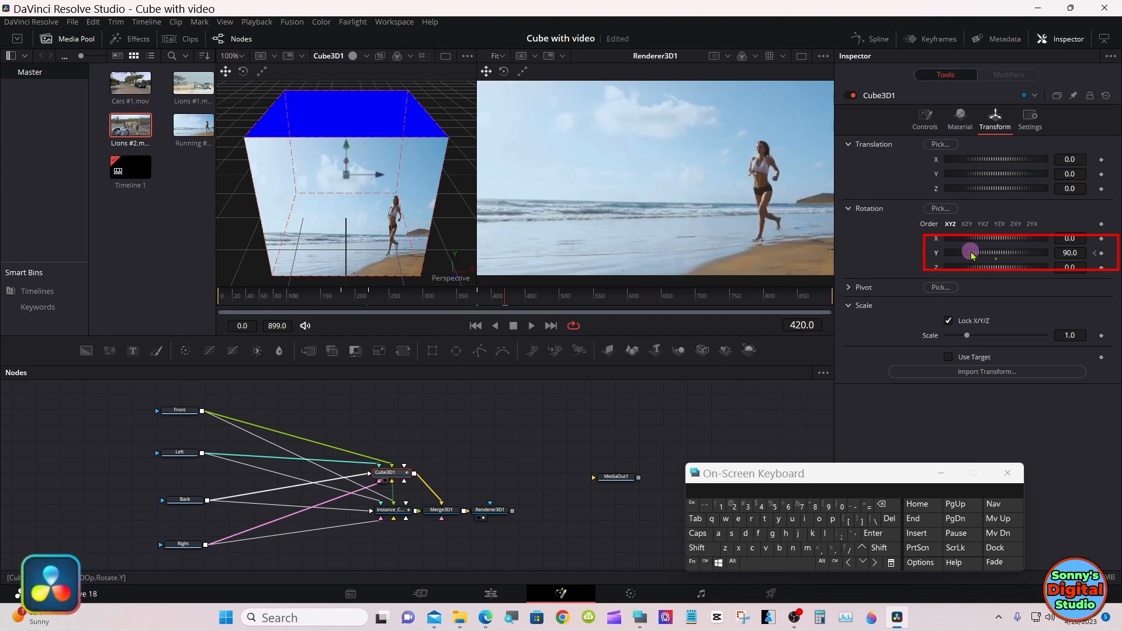
drag(974, 254, 1001, 256)
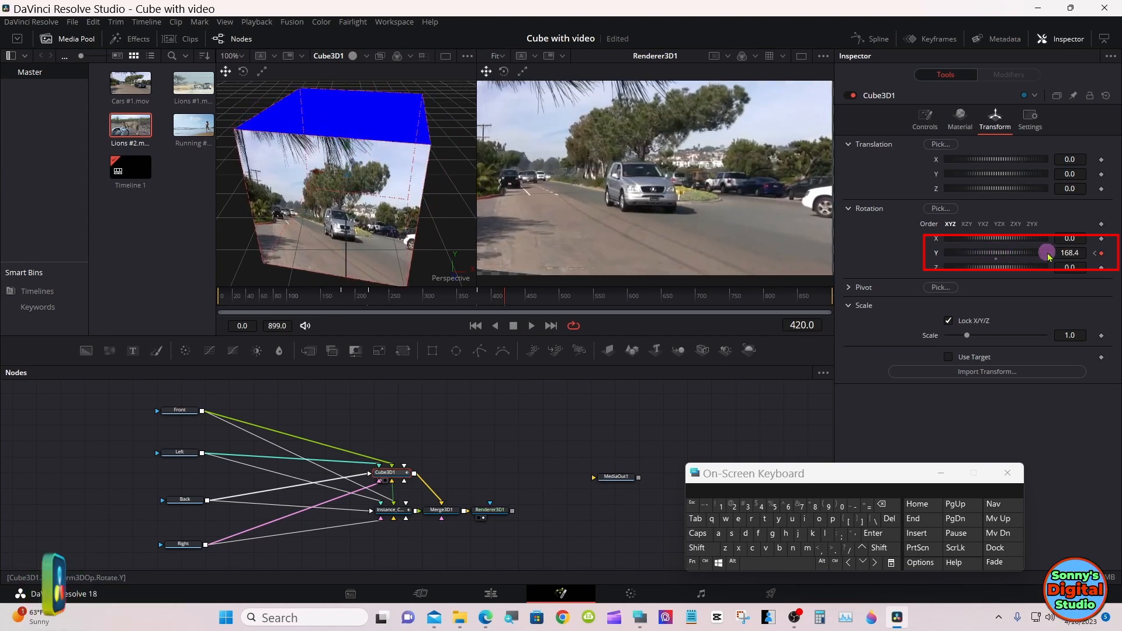
click(1080, 254)
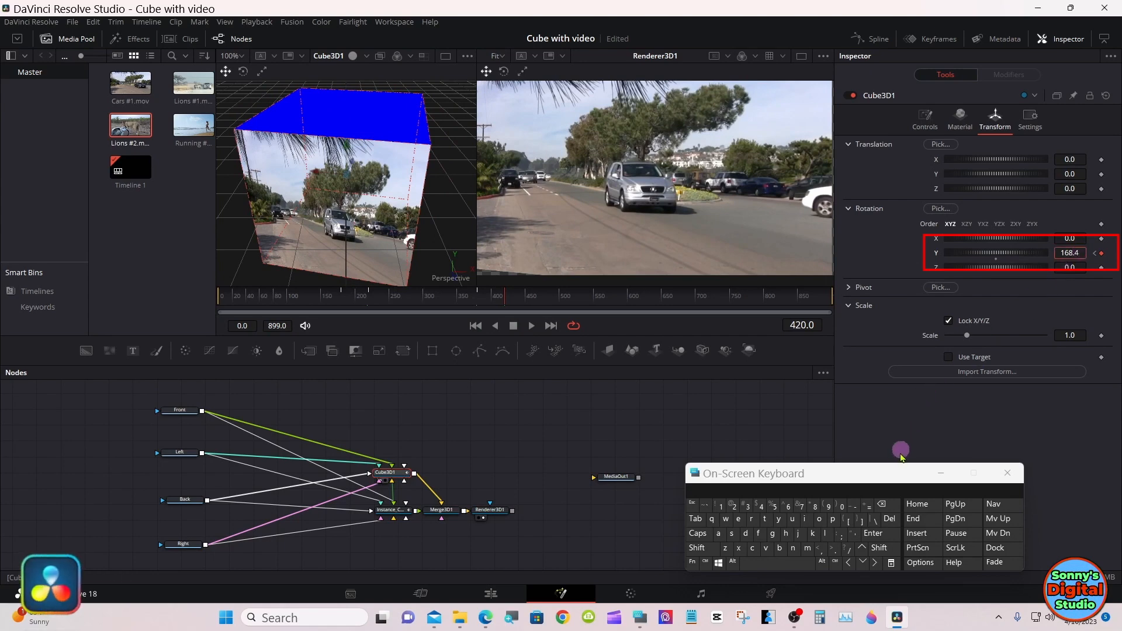
click(882, 505)
click(883, 506)
click(884, 507)
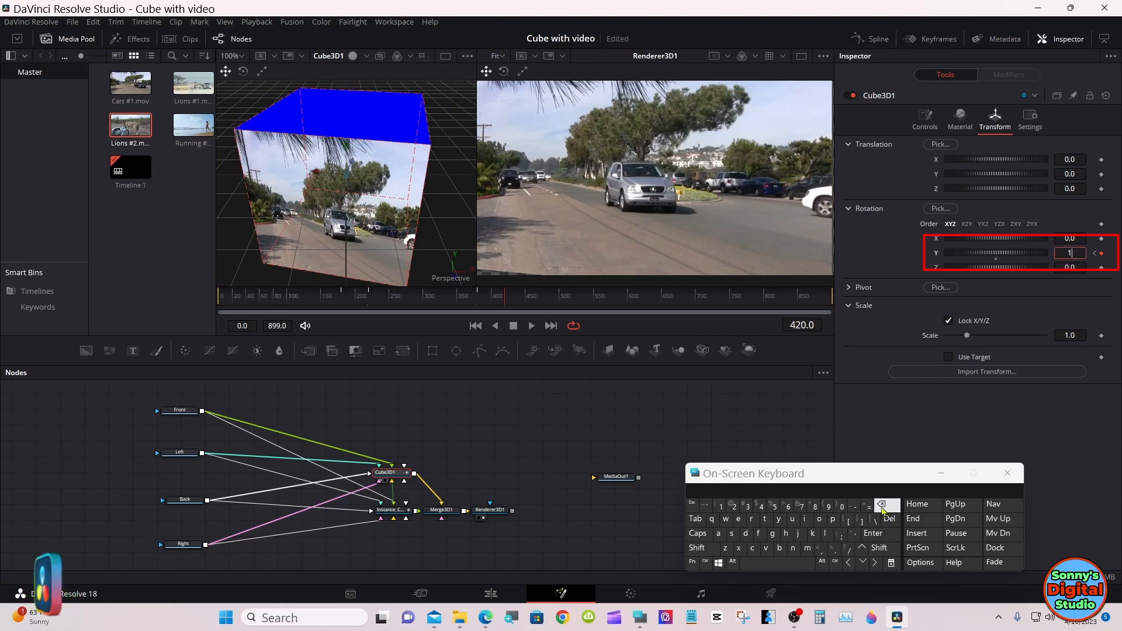
click(815, 507)
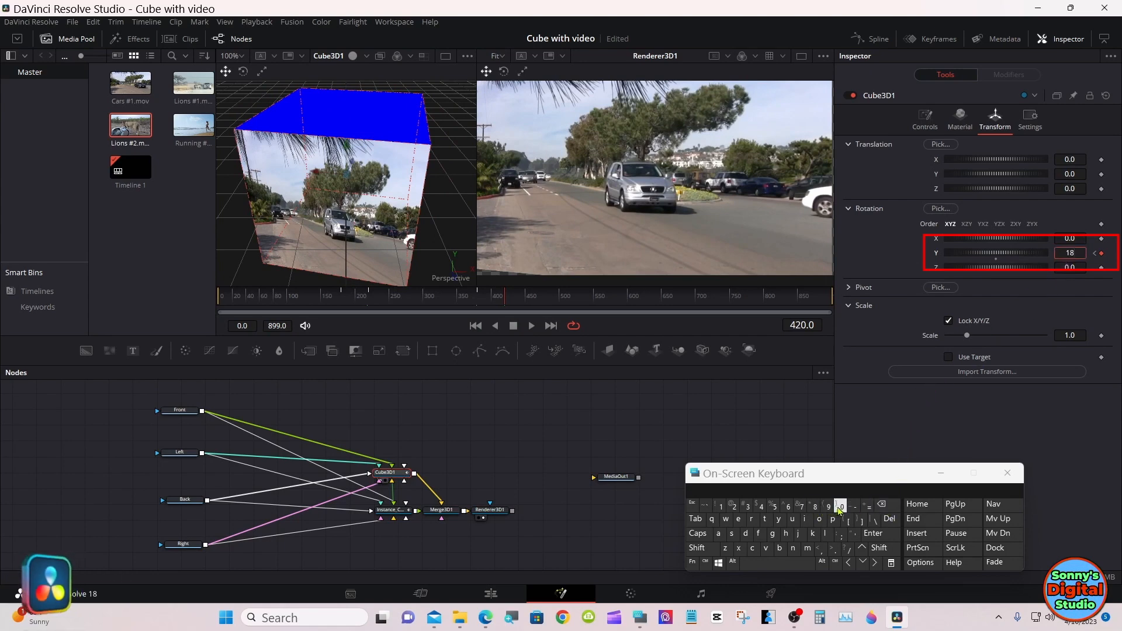
click(840, 507)
click(879, 536)
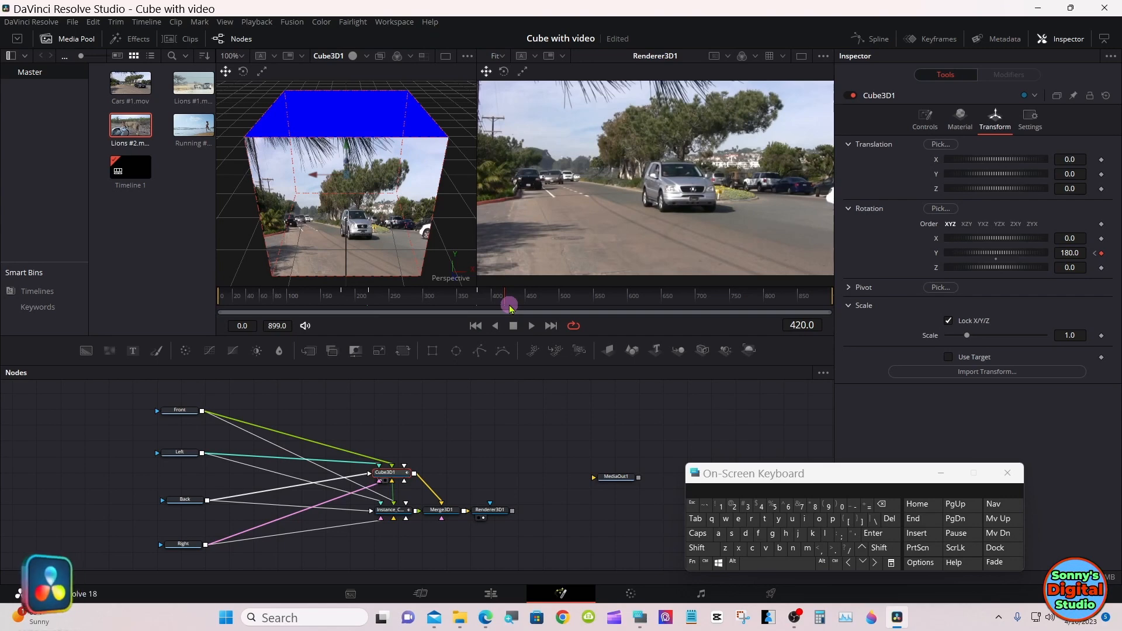
Try a Y rotation keyframe of 270 on Cube3D1 at frame 620 and remove it again
drag(509, 307, 614, 306)
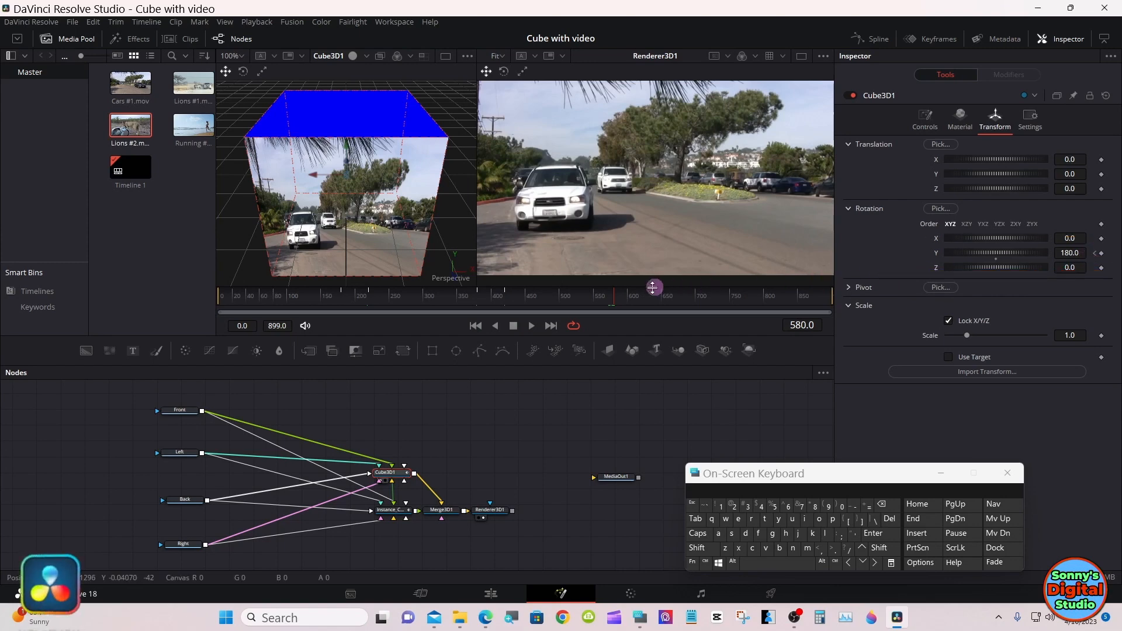
drag(619, 302, 640, 300)
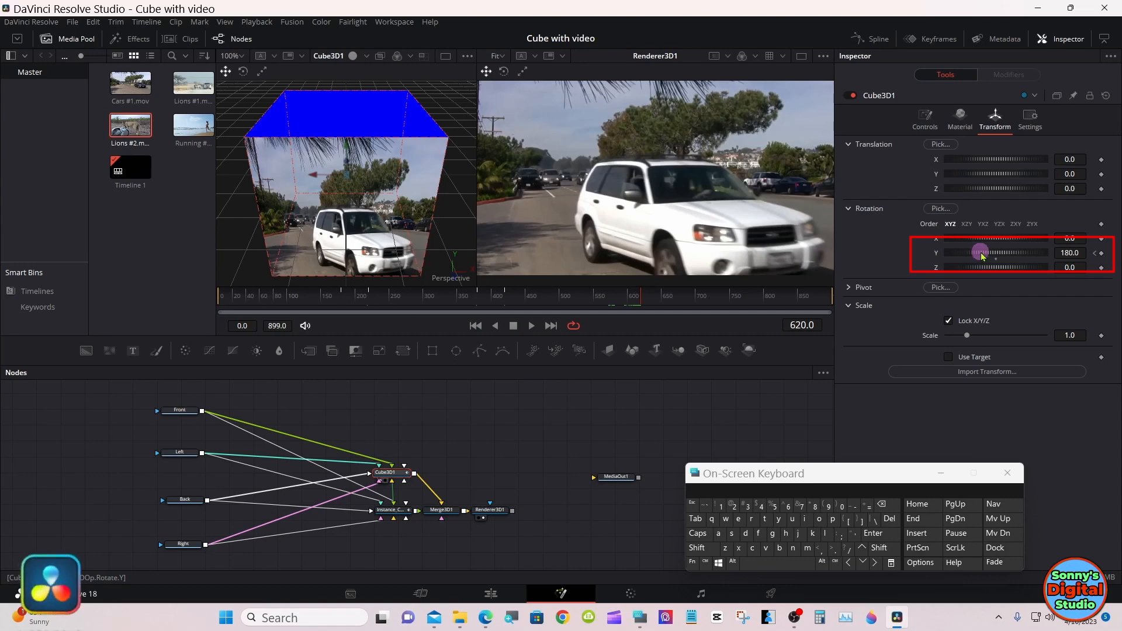
drag(987, 254, 1077, 255)
click(1081, 255)
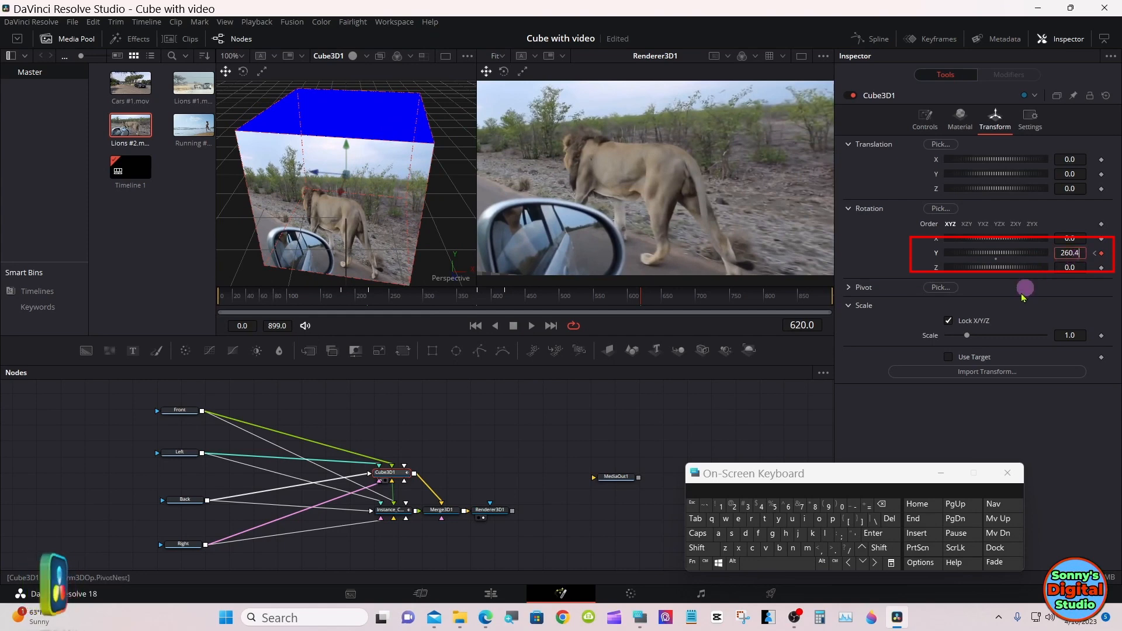
click(886, 512)
click(886, 512)
click(887, 512)
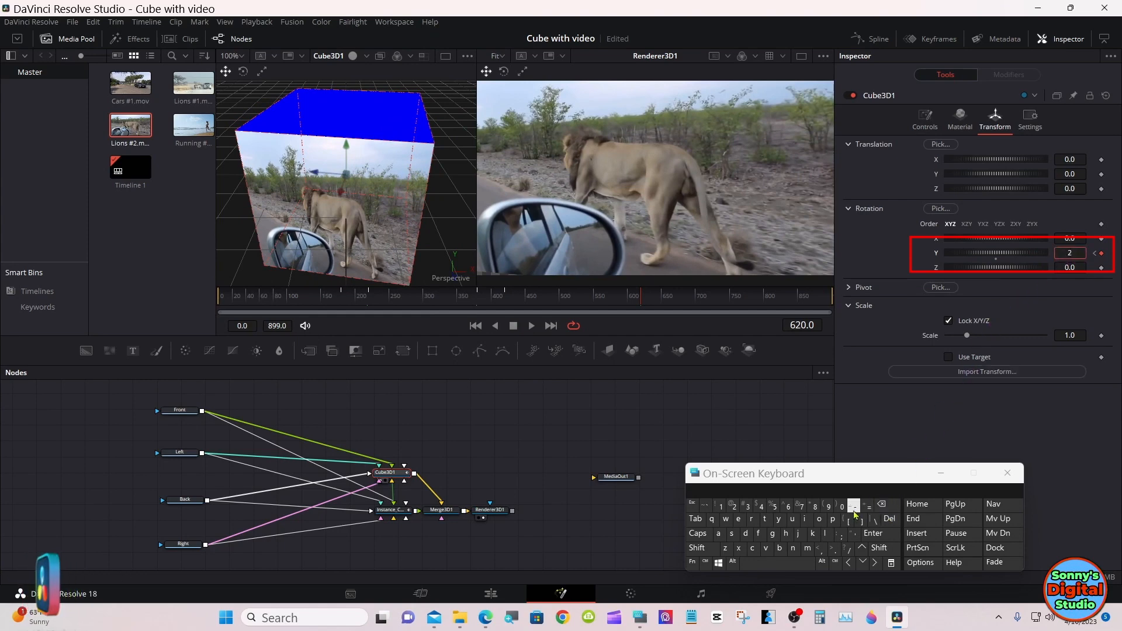
click(804, 509)
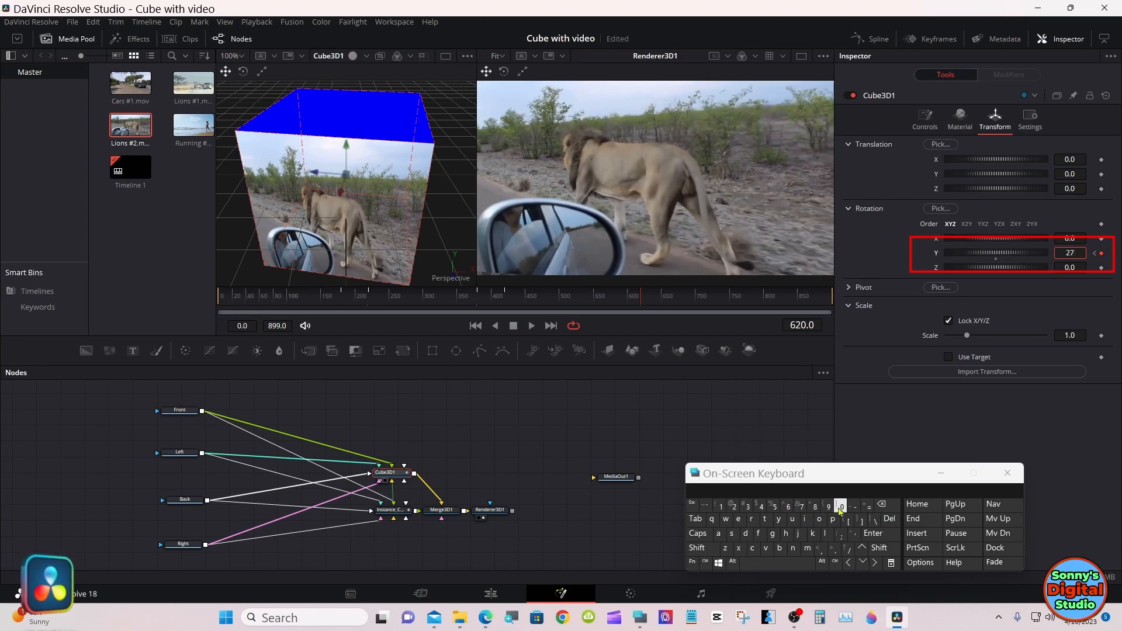
click(842, 509)
click(873, 533)
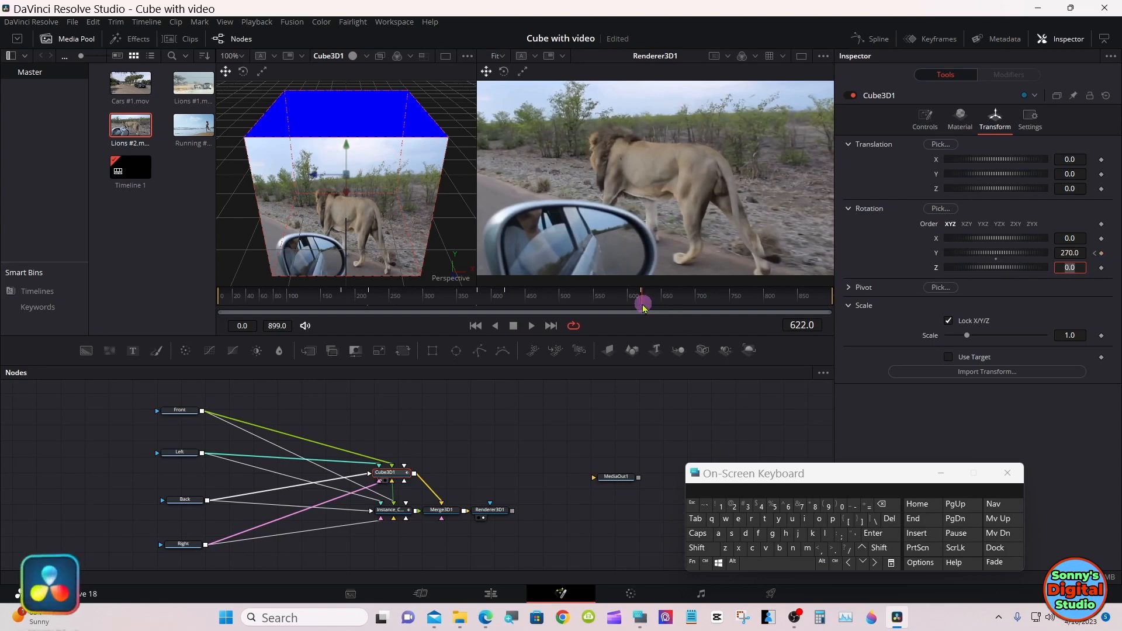
mouse_move(643, 308)
mouse_down()
mouse_move(653, 309)
mouse_move(615, 311)
mouse_move(642, 301)
mouse_up()
click(1101, 254)
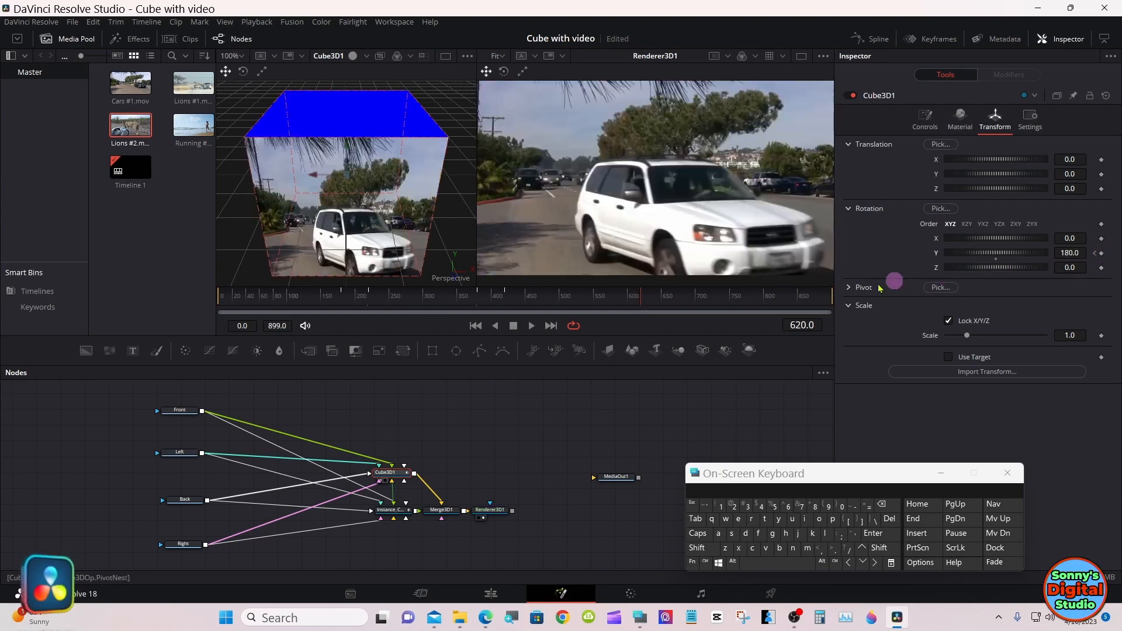
Add a Y rotation keyframe to Cube3D1 at frame 580 to hold its current angle
drag(670, 300, 618, 308)
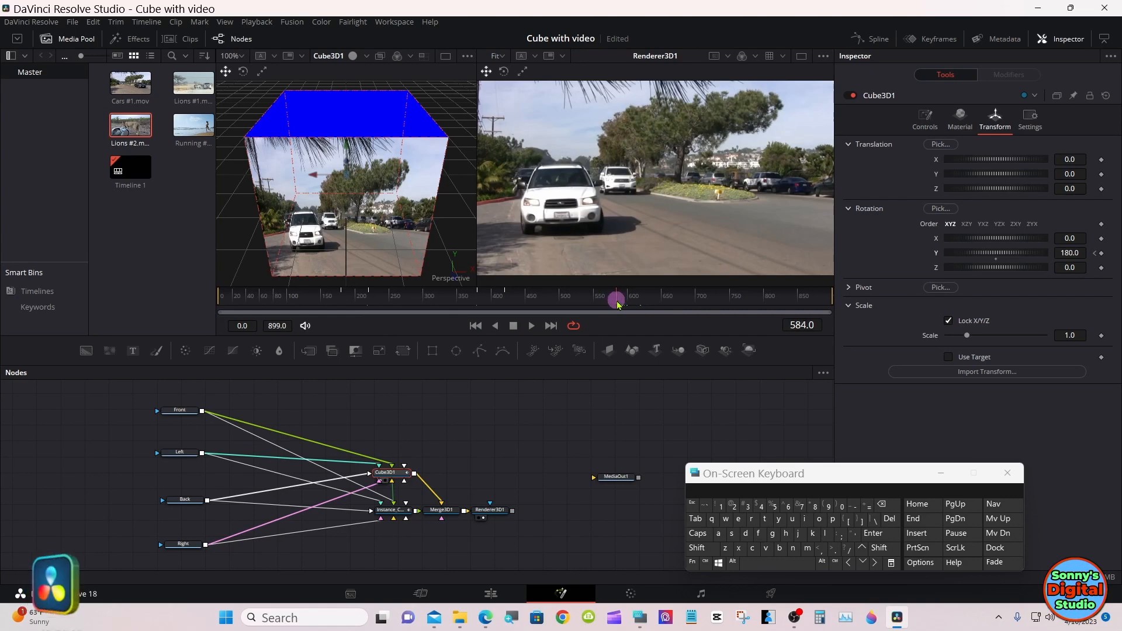
drag(617, 303, 616, 304)
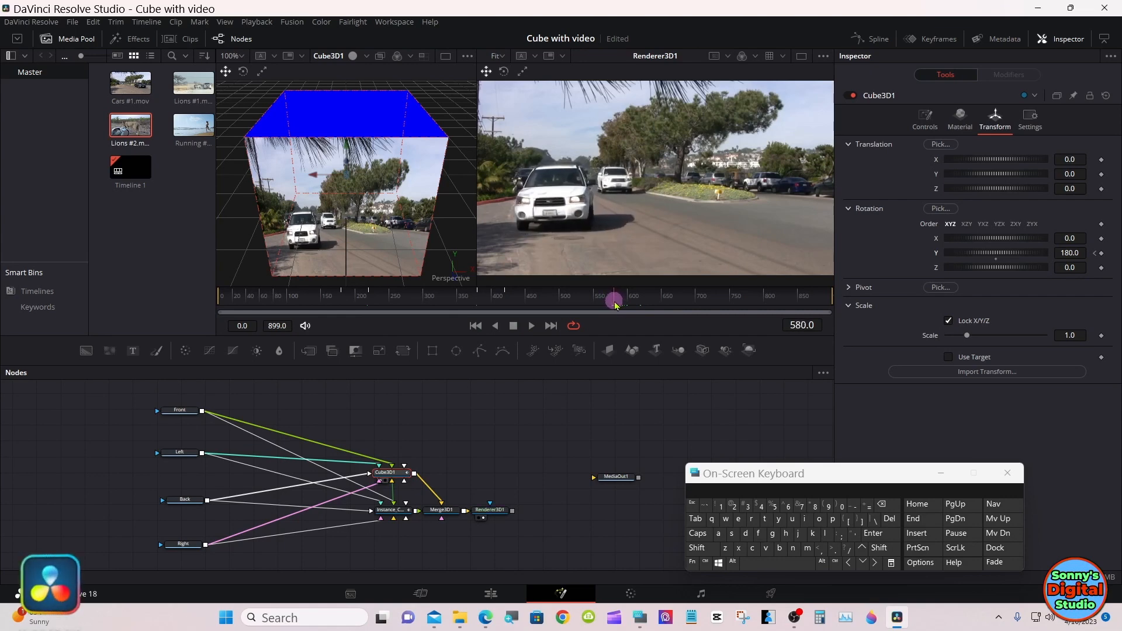
click(1100, 252)
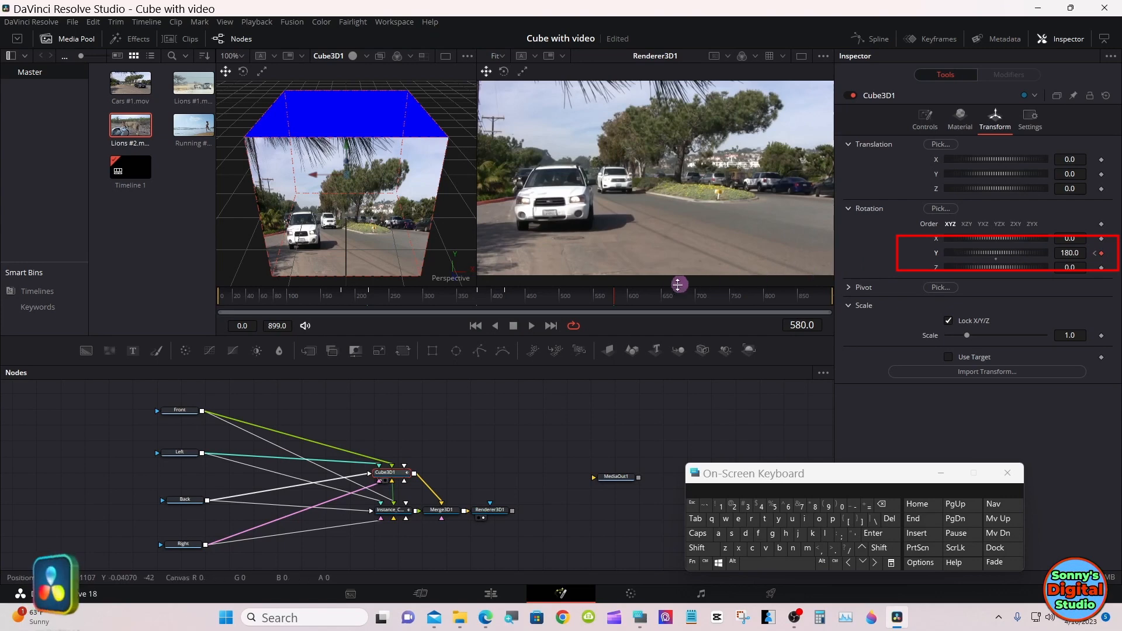
Set Cube3D1's Y rotation to 270 at frame 620 to keyframe the third quarter turn
drag(618, 301, 642, 302)
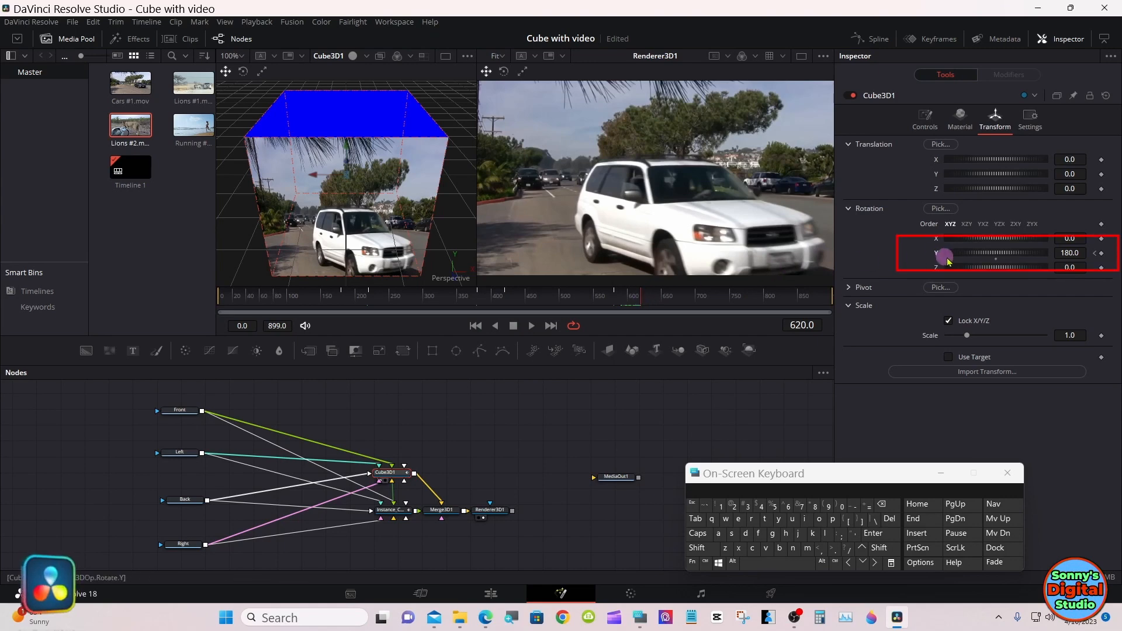
drag(982, 256, 1012, 257)
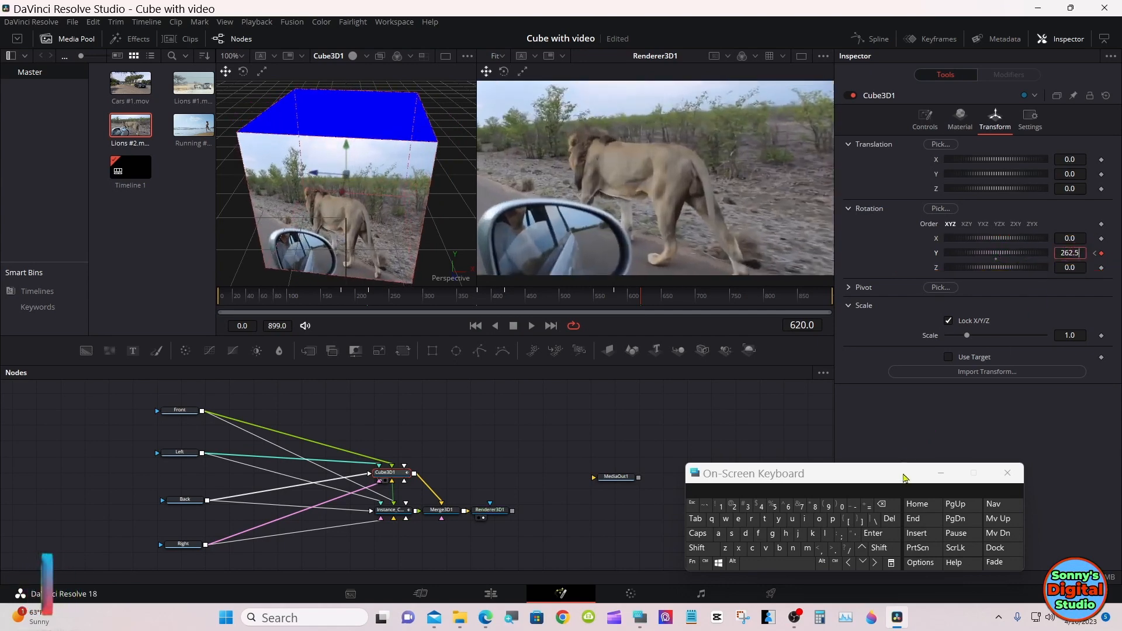
click(892, 505)
click(892, 505)
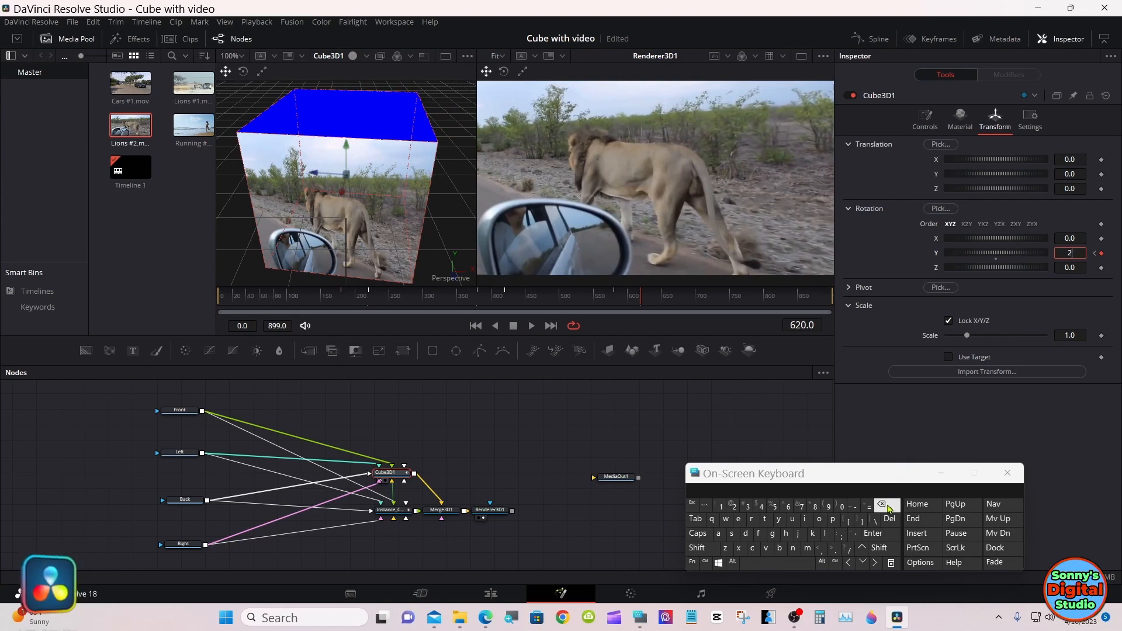
click(803, 508)
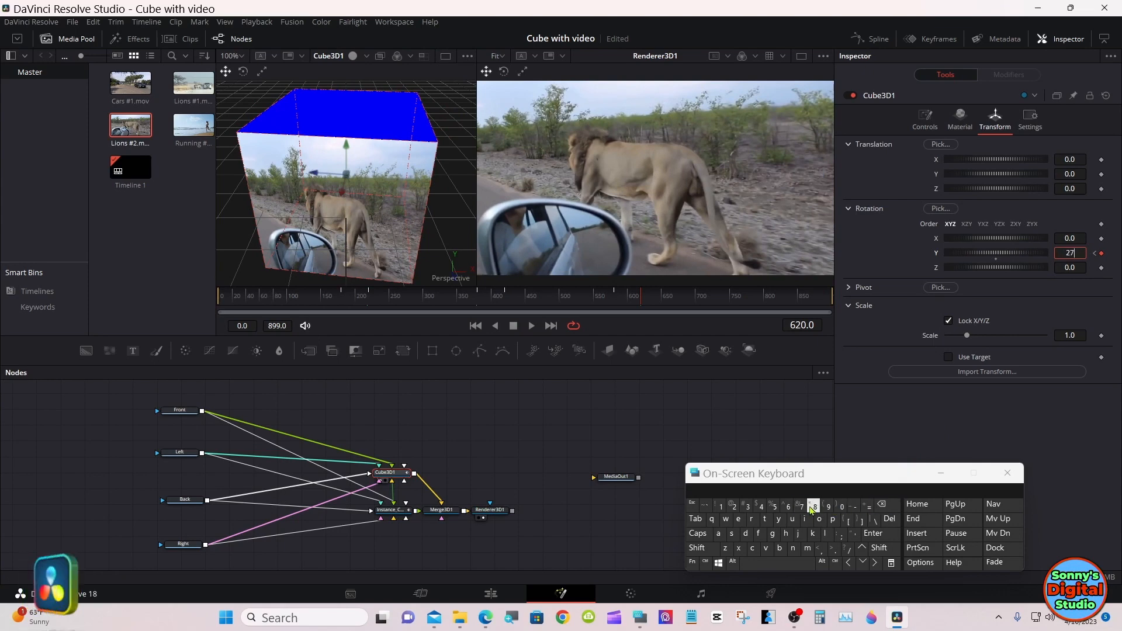
click(841, 507)
click(862, 533)
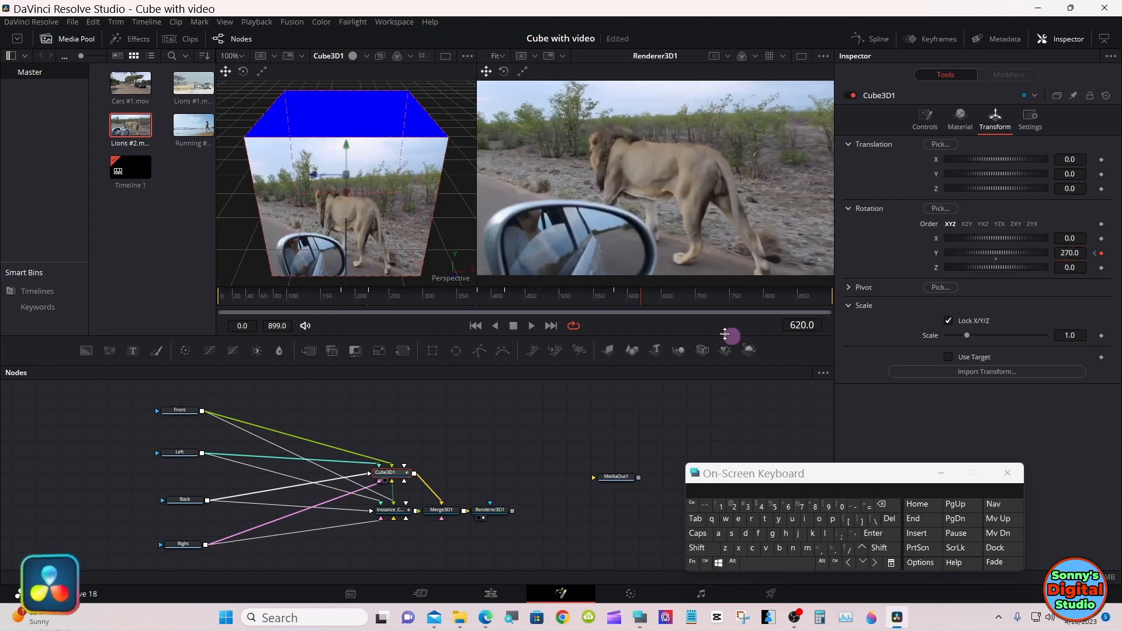
Add a Y rotation keyframe to Cube3D1 at frame 780 to hold its current angle
click(650, 303)
drag(650, 303, 752, 304)
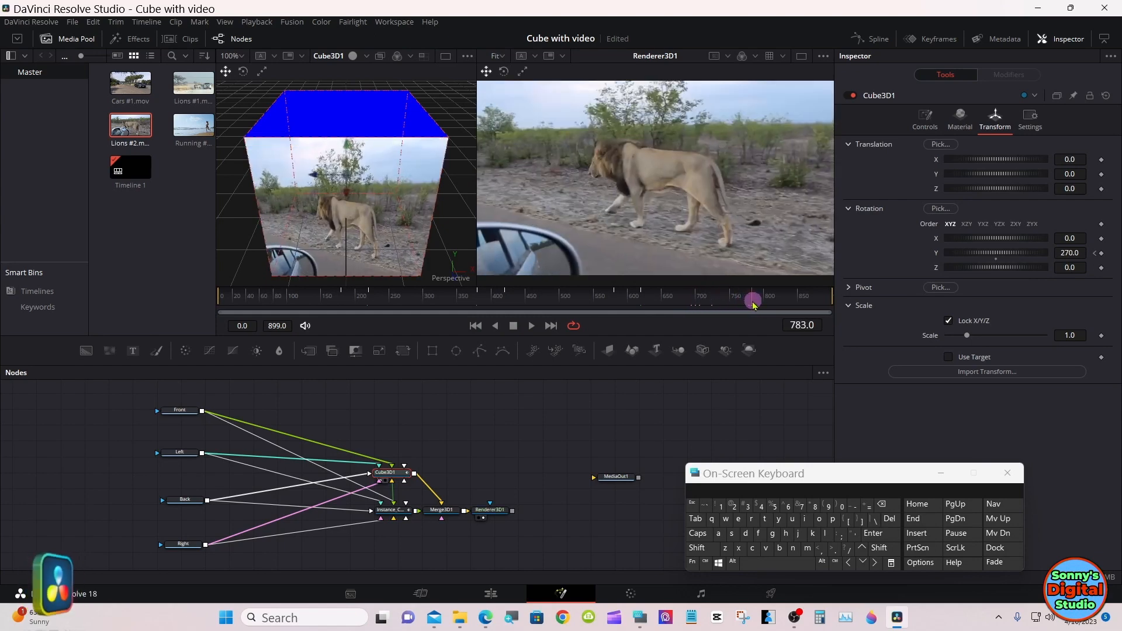
drag(751, 304, 752, 304)
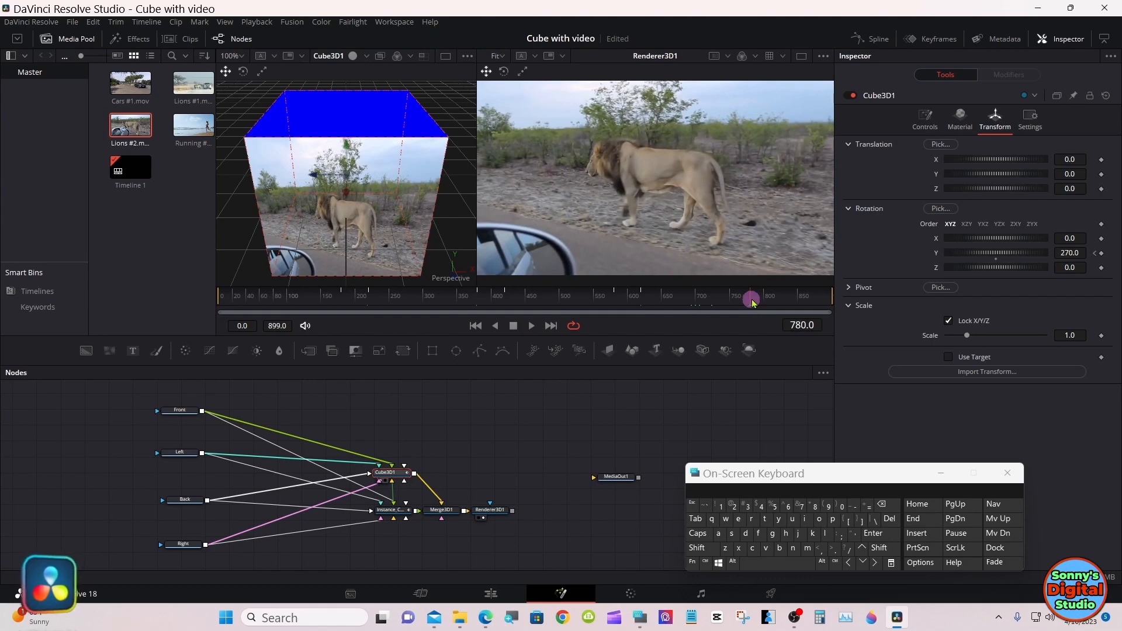
click(1101, 252)
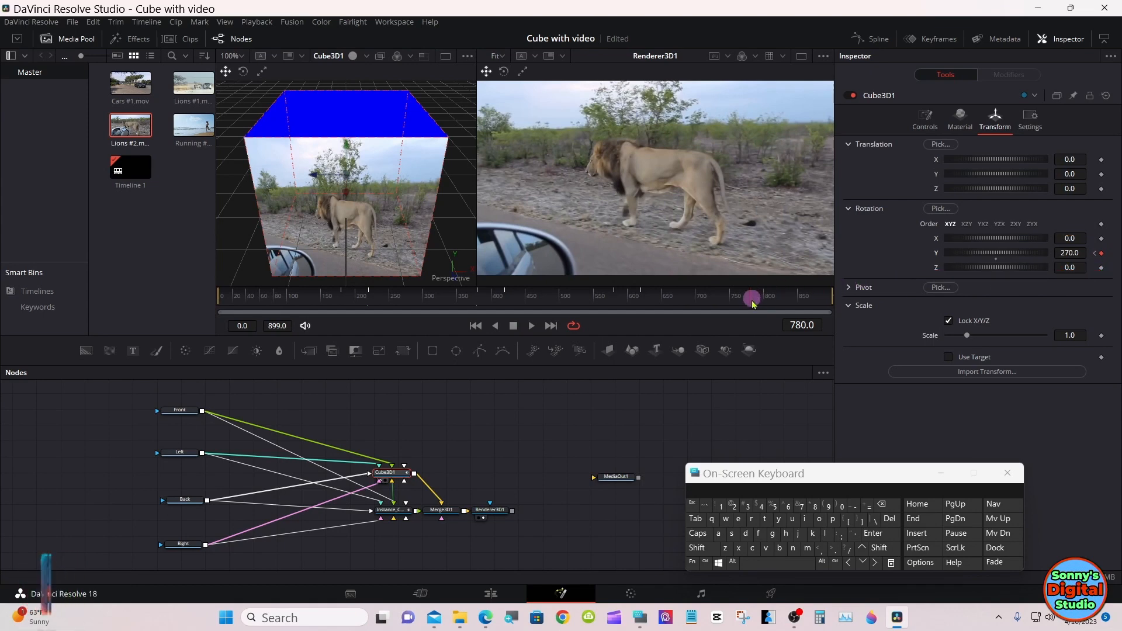
Save the project and set Cube3D1's Y rotation to 360 at frame 820 to keyframe the final quarter turn
drag(752, 303, 777, 303)
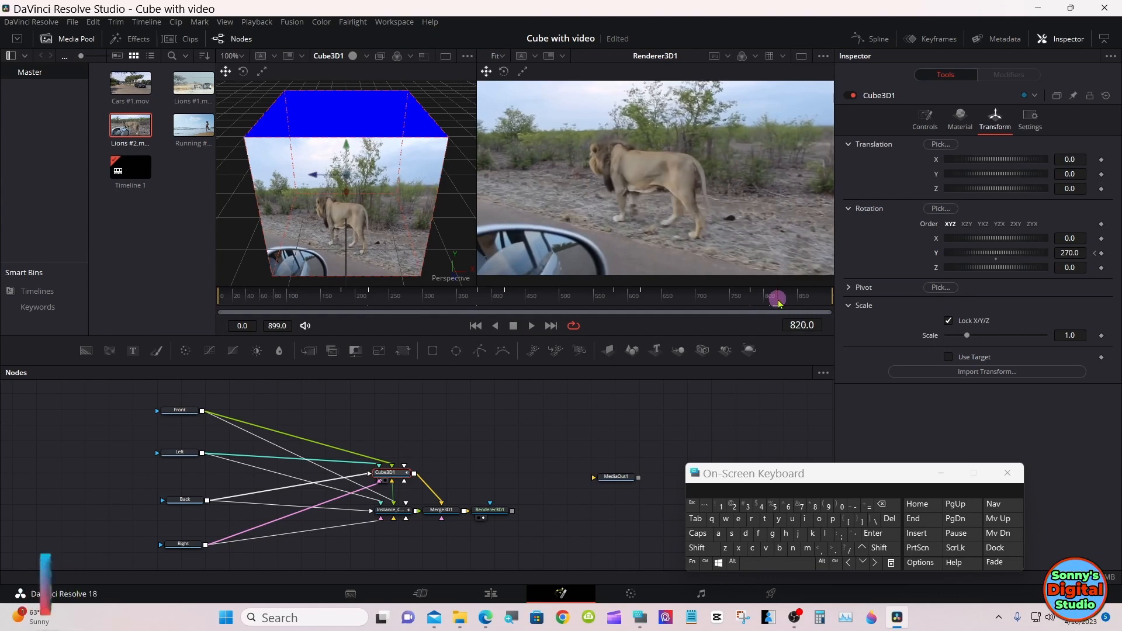
key(ctrl+s)
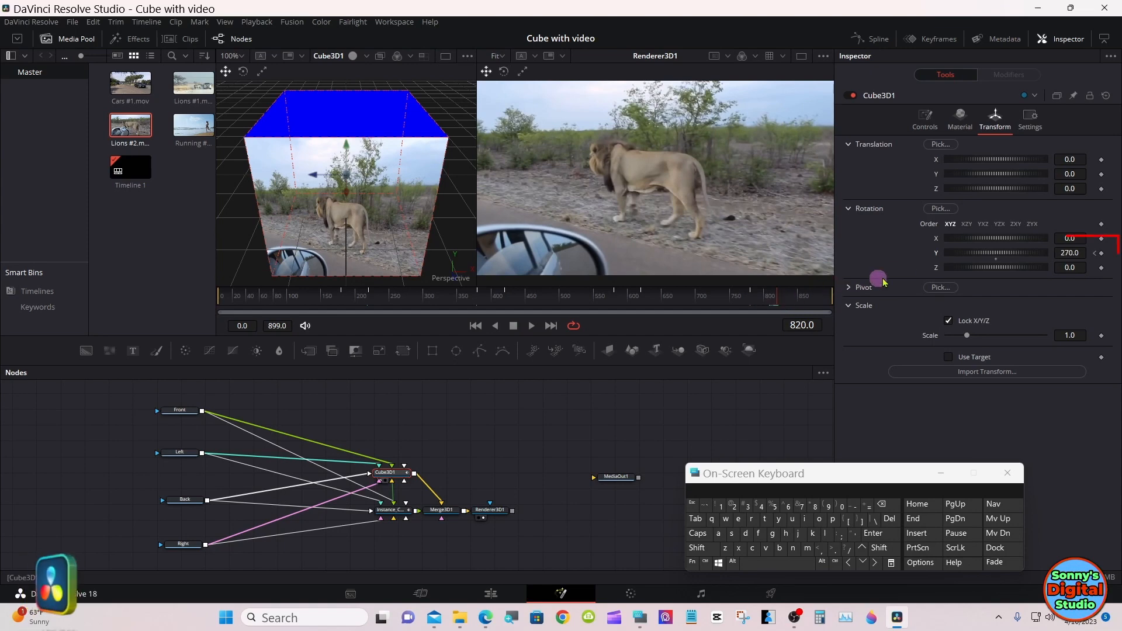
drag(982, 253, 1010, 253)
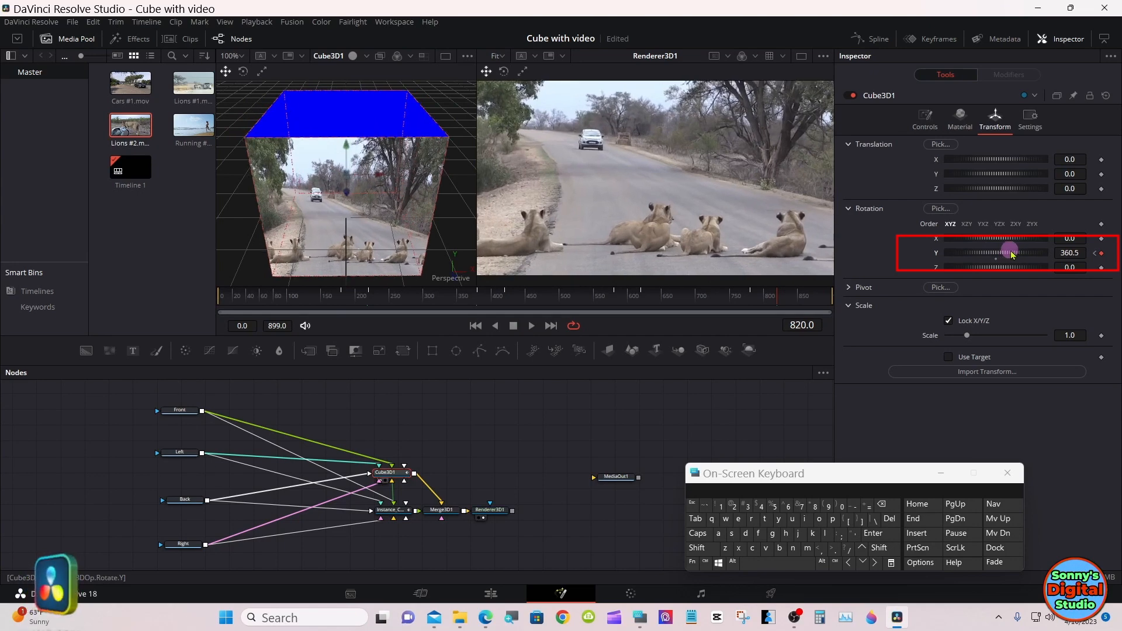
click(1080, 253)
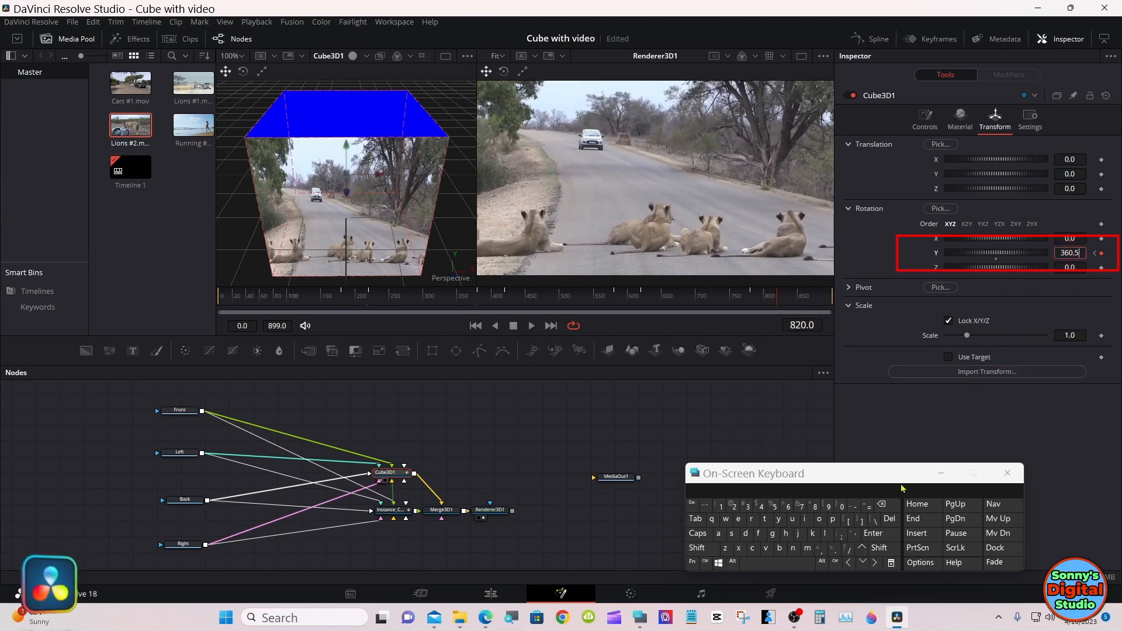
click(892, 507)
click(892, 507)
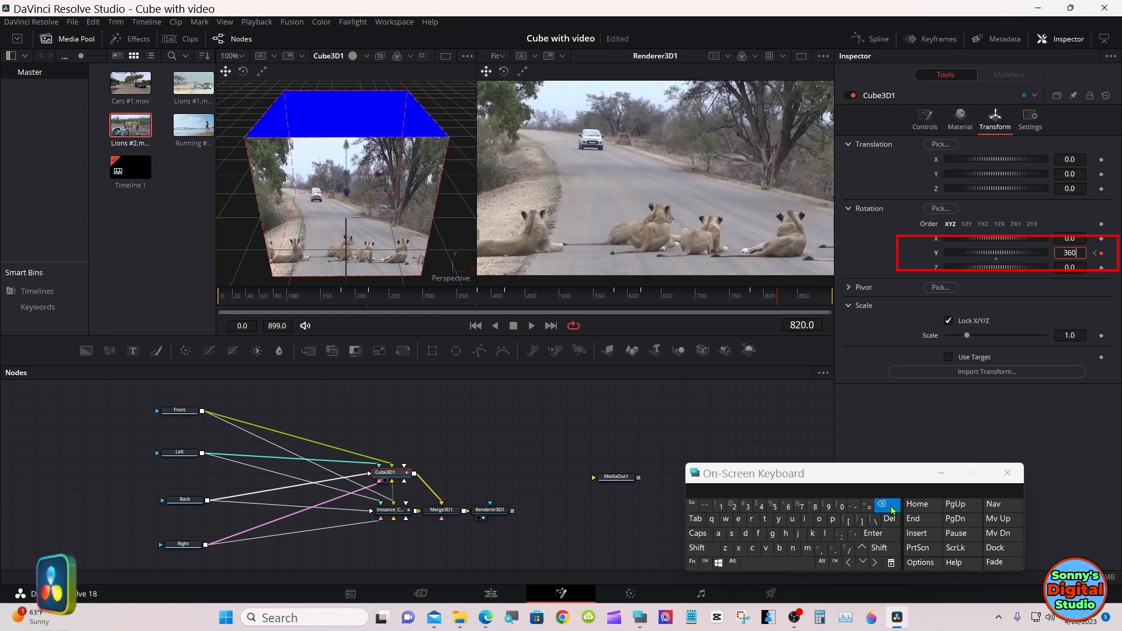
click(870, 534)
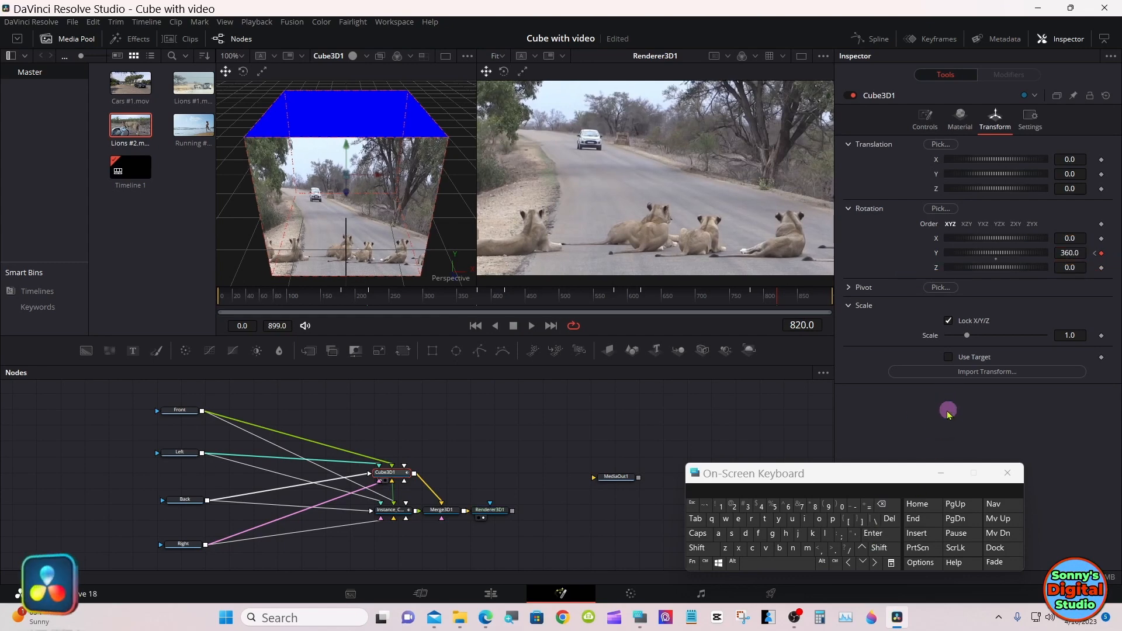
click(789, 301)
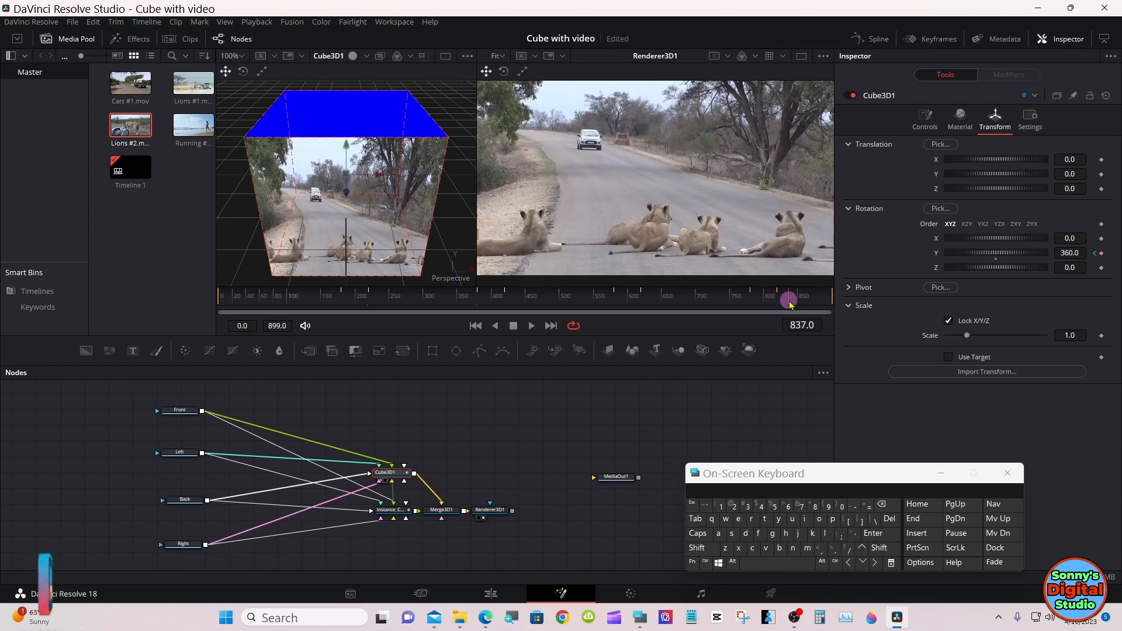
drag(789, 301, 234, 302)
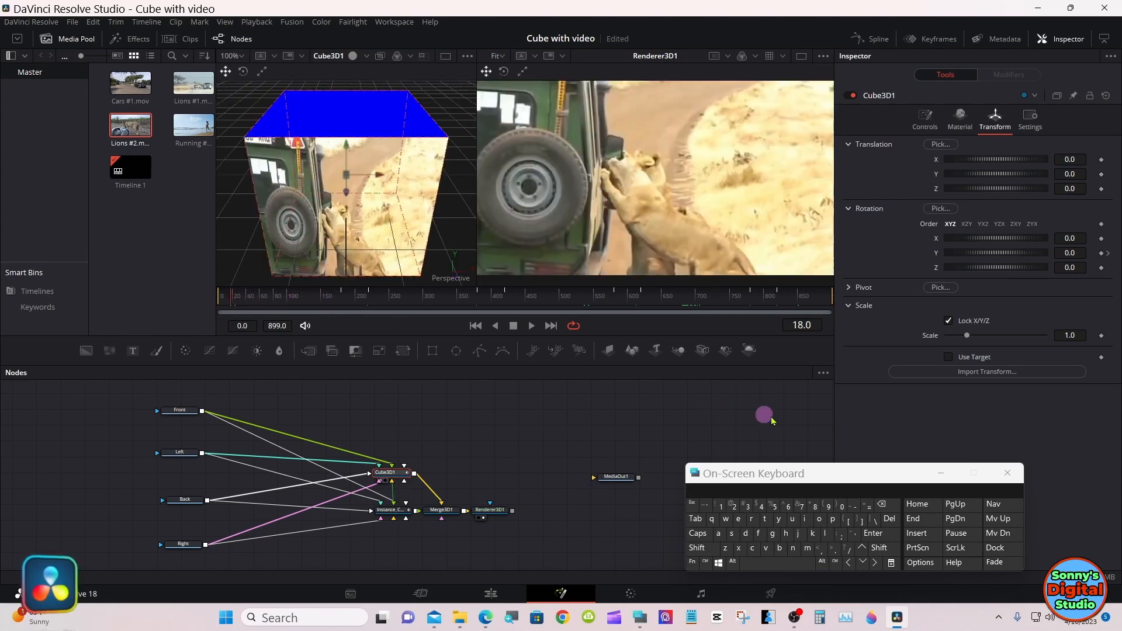
Minimize the on-screen keyboard, then line MediaOut1 up with Renderer3D1 and connect the renderer's output to it
click(936, 472)
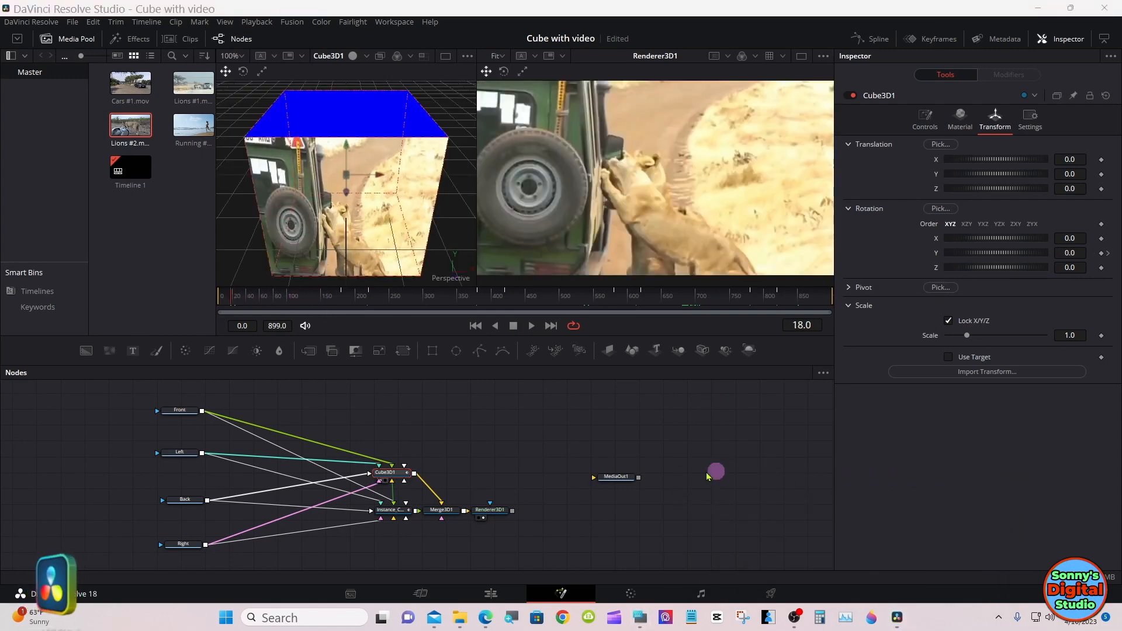
drag(624, 483, 669, 513)
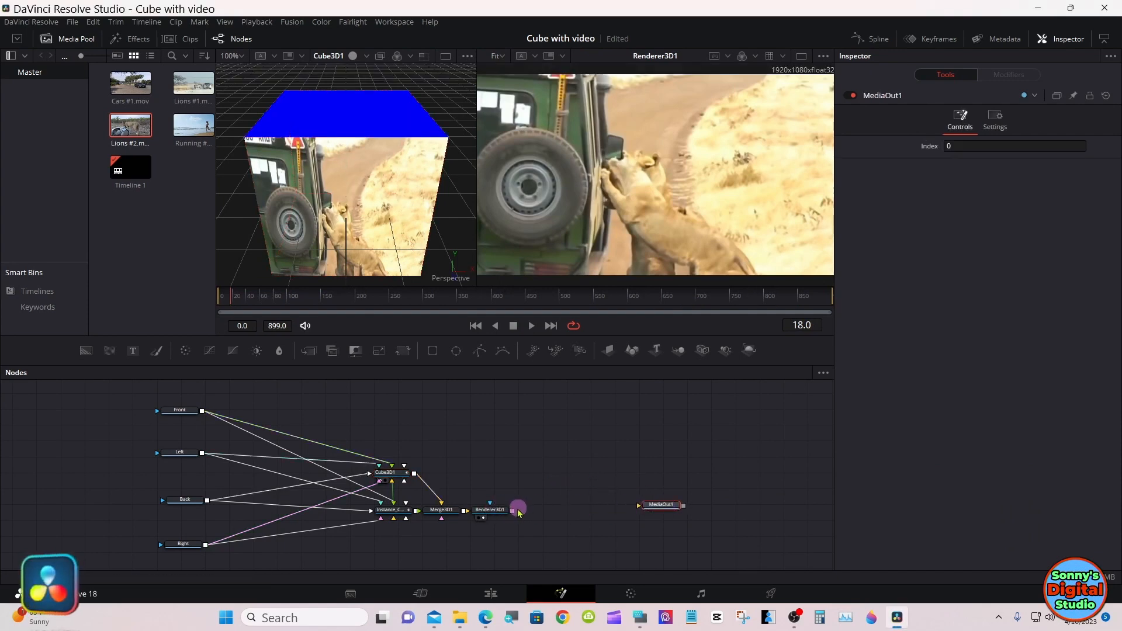
drag(514, 511, 653, 512)
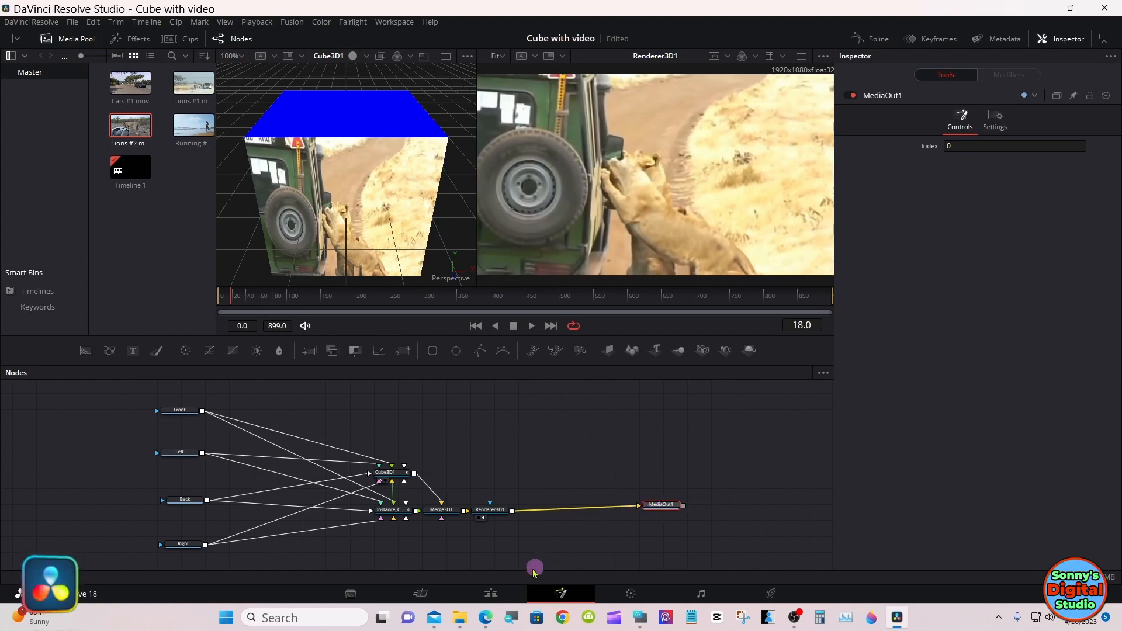
Switch to the Edit page, go to the start of the timeline and check the Render Cache mode
click(493, 594)
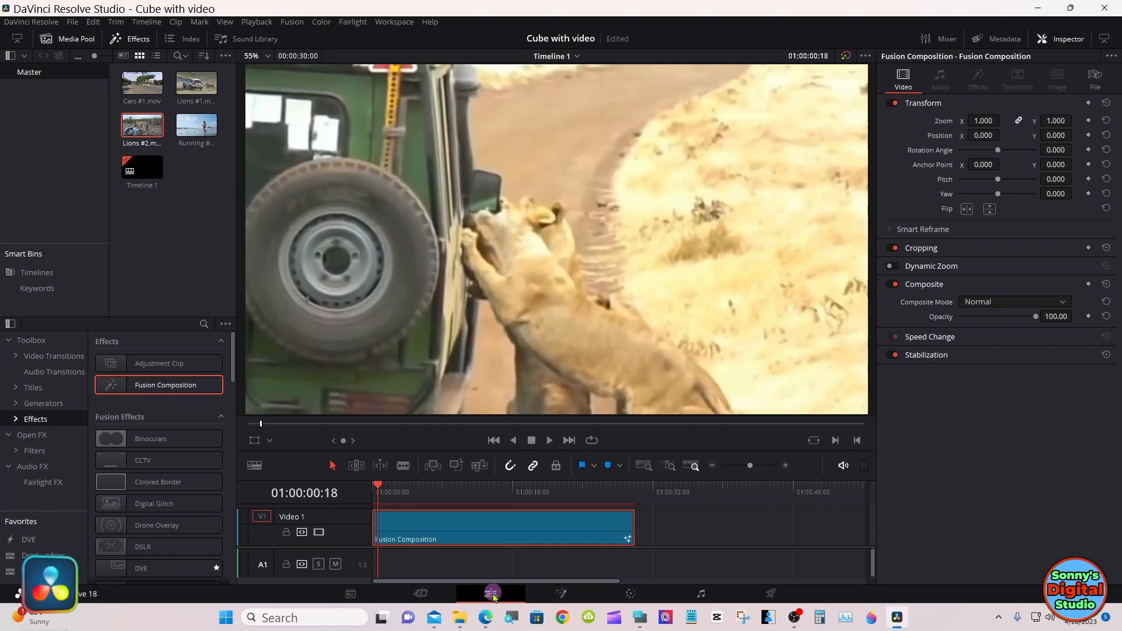
click(396, 488)
drag(397, 492, 363, 488)
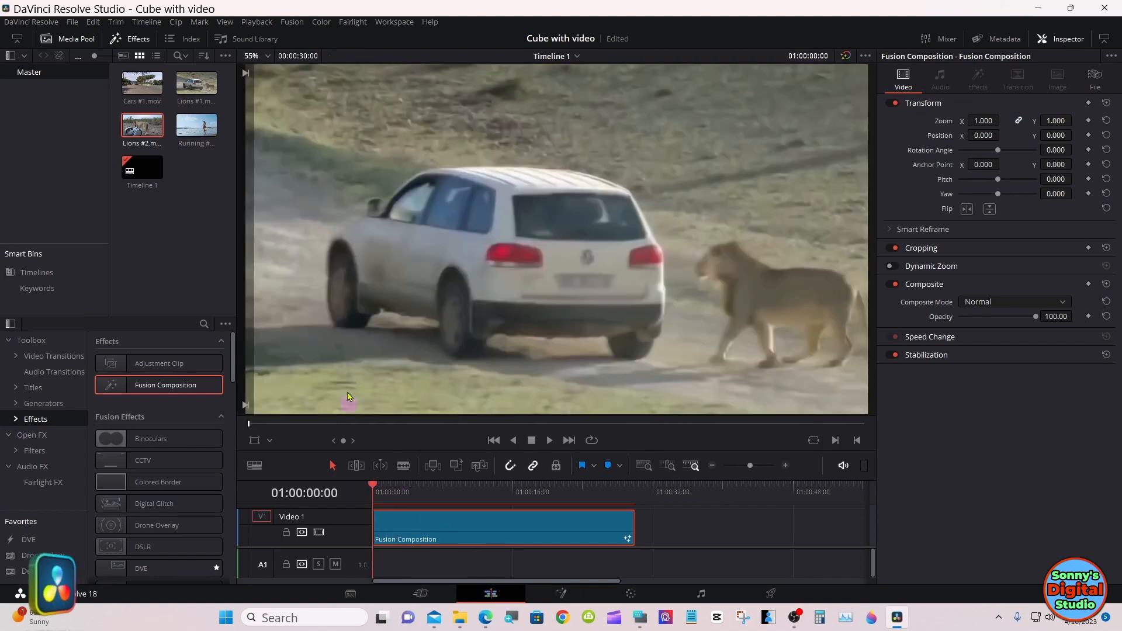
click(261, 22)
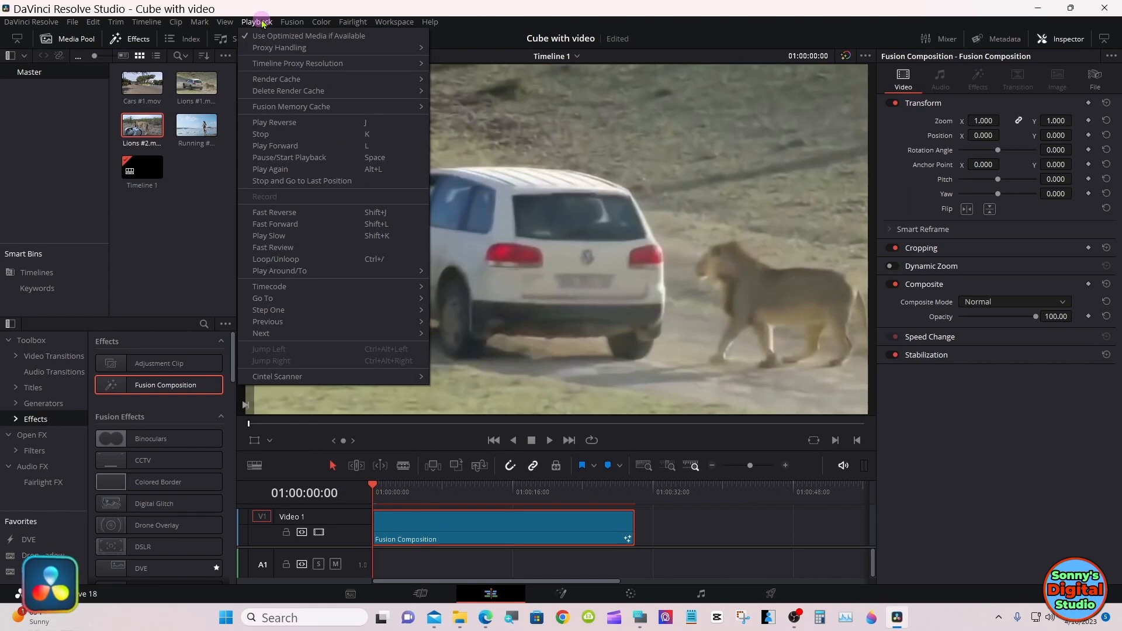
mouse_move(327, 83)
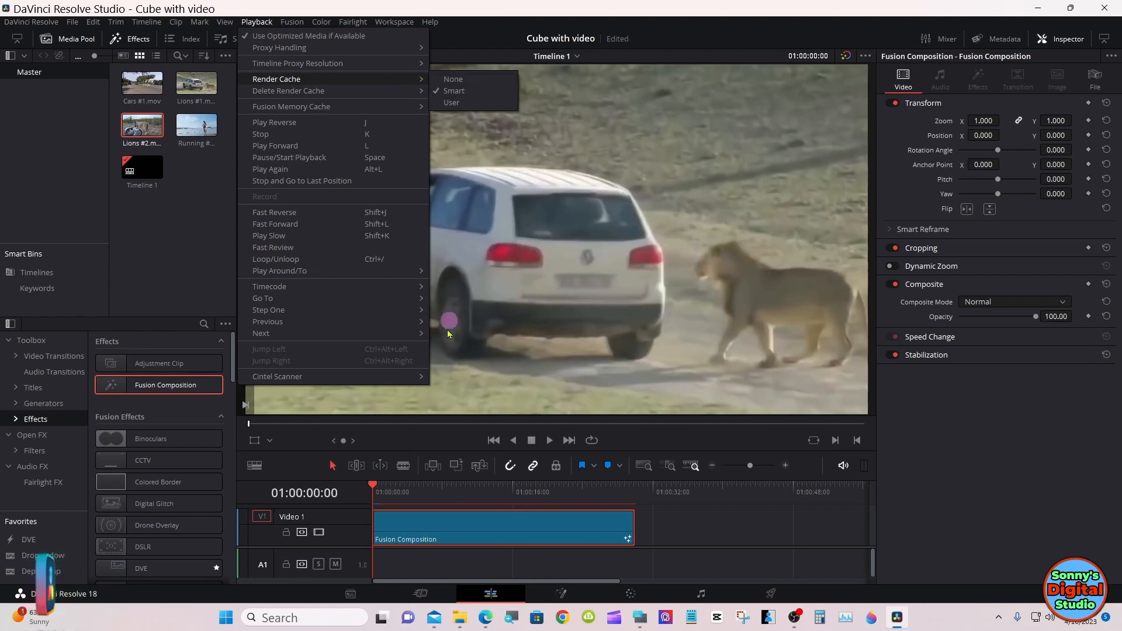
click(377, 494)
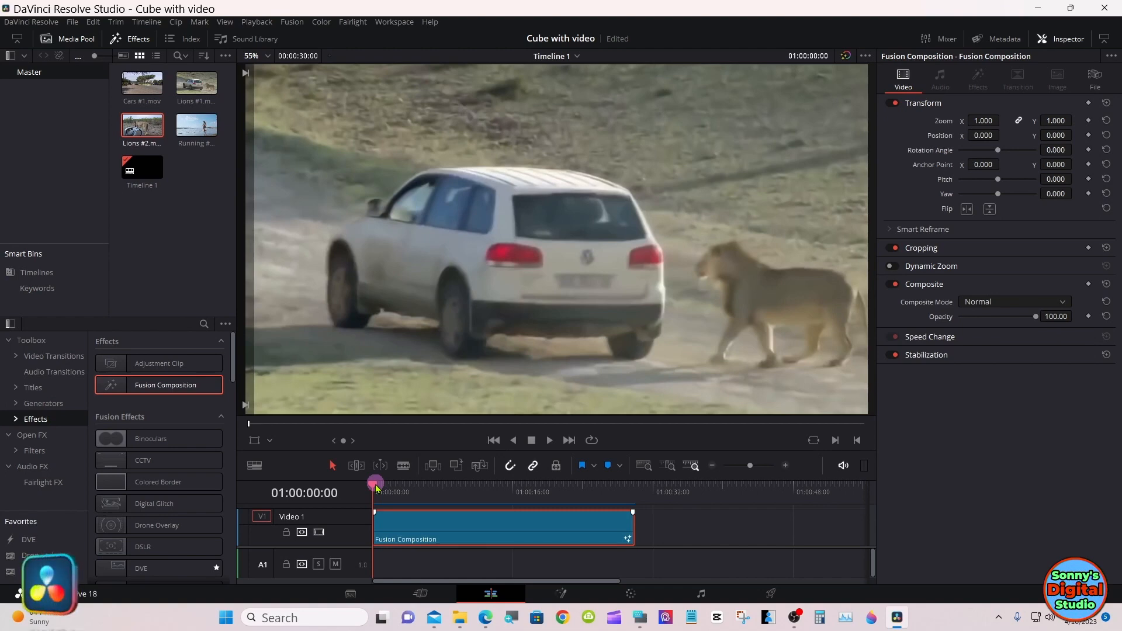
Play the Fusion Composition clip from the start, review the first quarter turn and return to the timeline's beginning
click(550, 442)
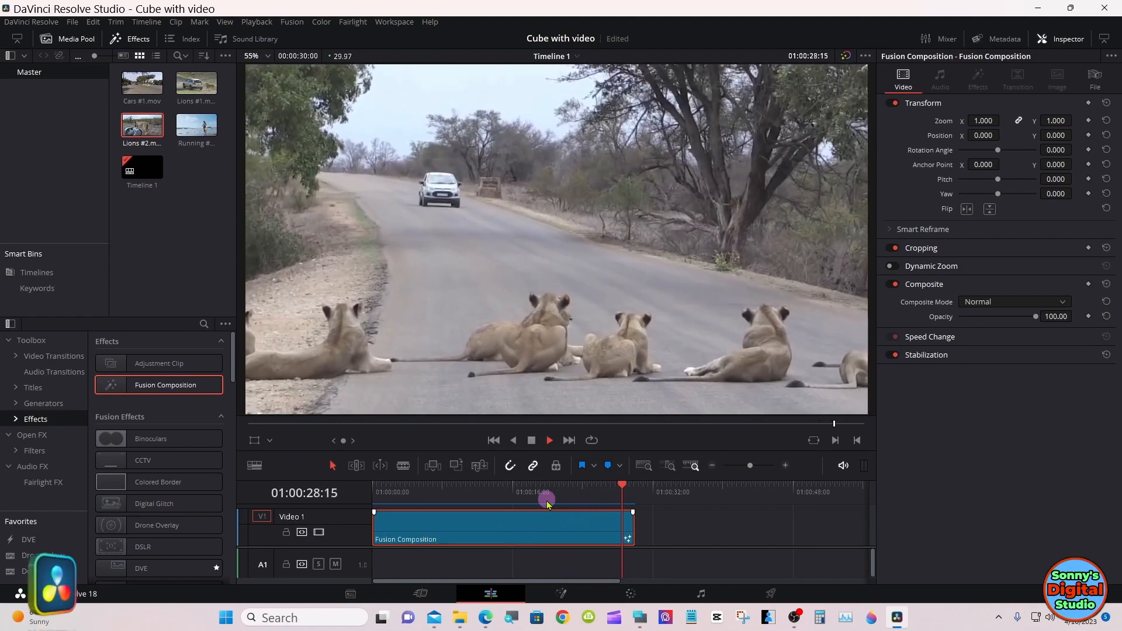
click(409, 490)
drag(409, 490, 432, 488)
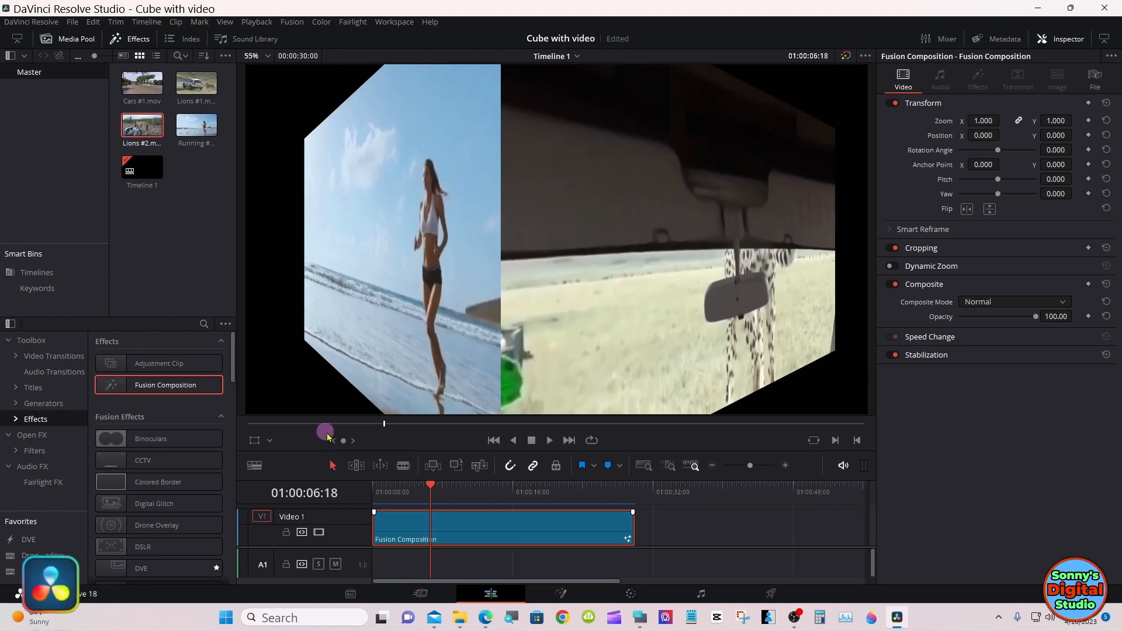
click(375, 491)
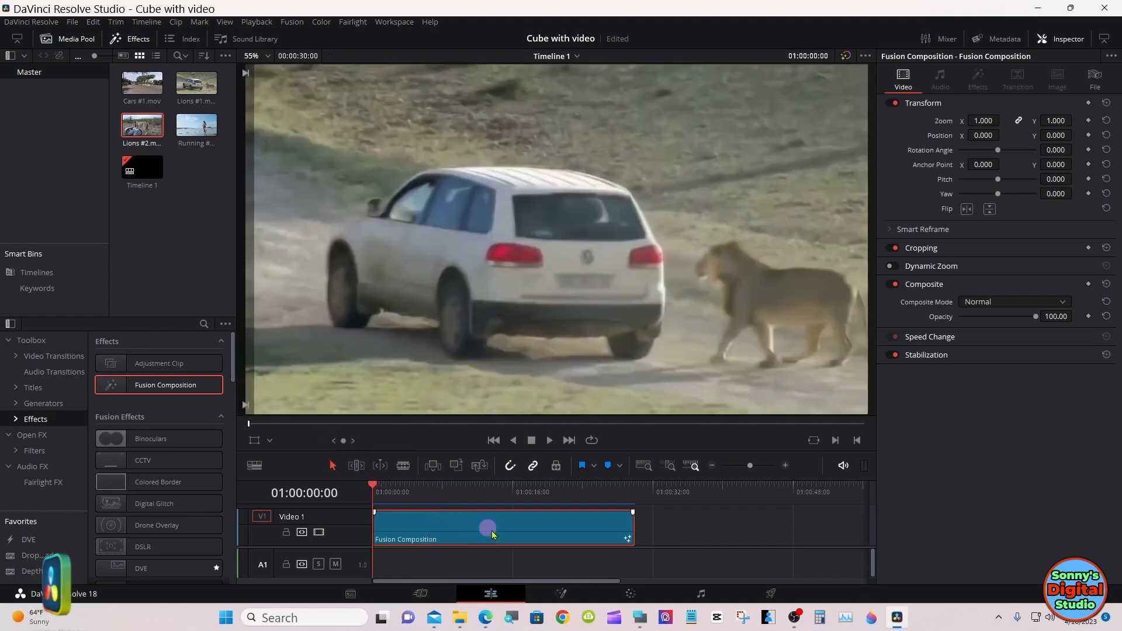
Return to the Fusion page and scale the Renderer3D1 view to 25%
click(563, 594)
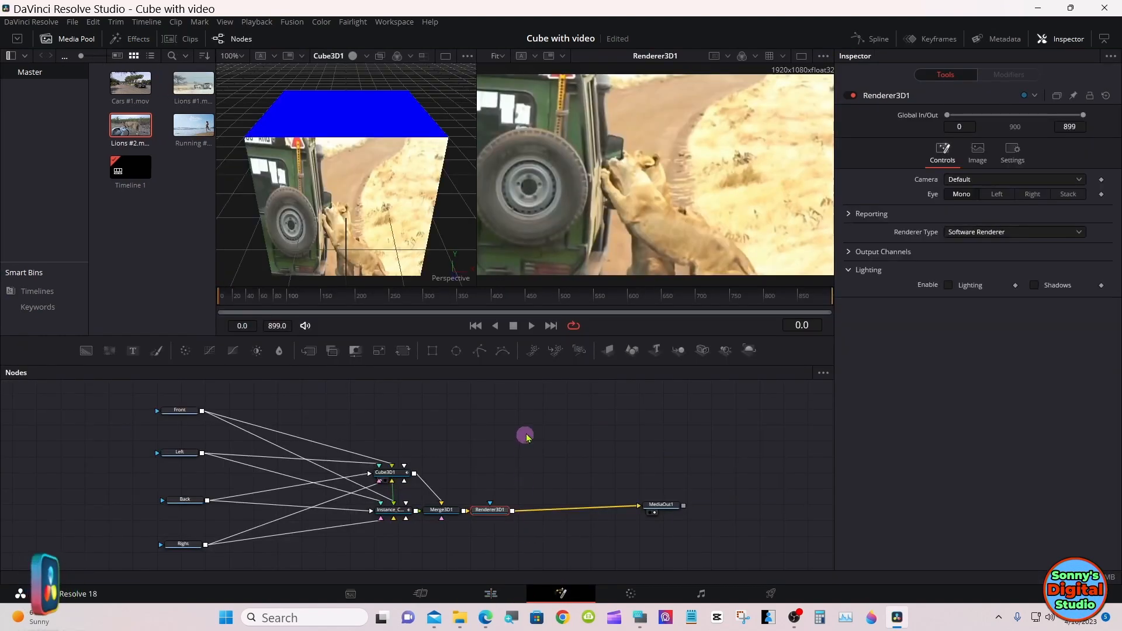
right_click(625, 214)
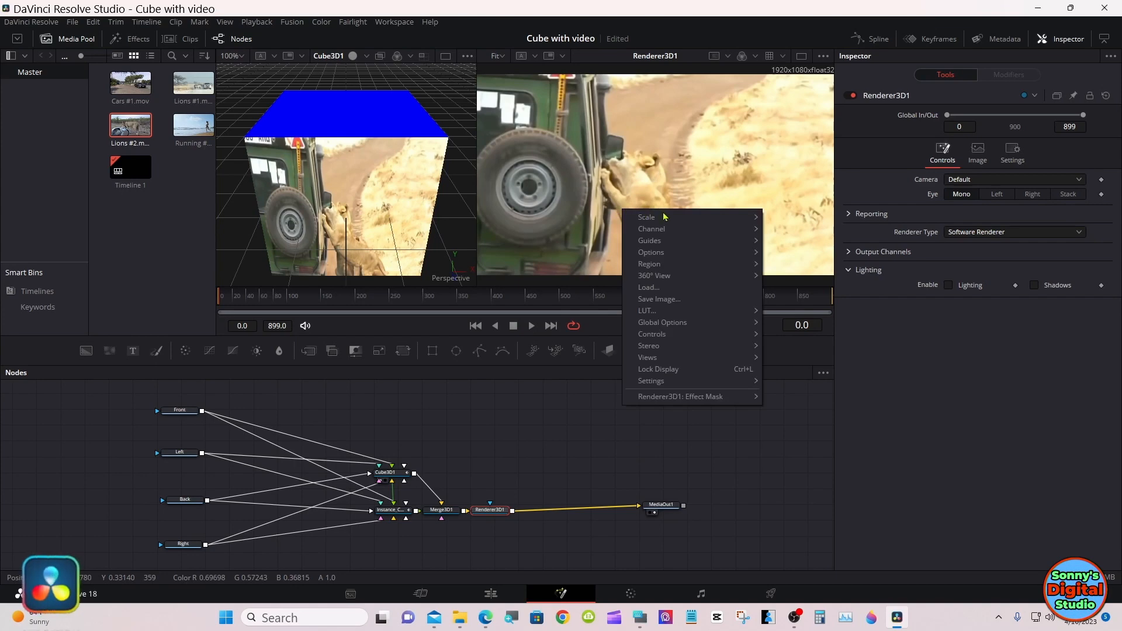
mouse_move(753, 218)
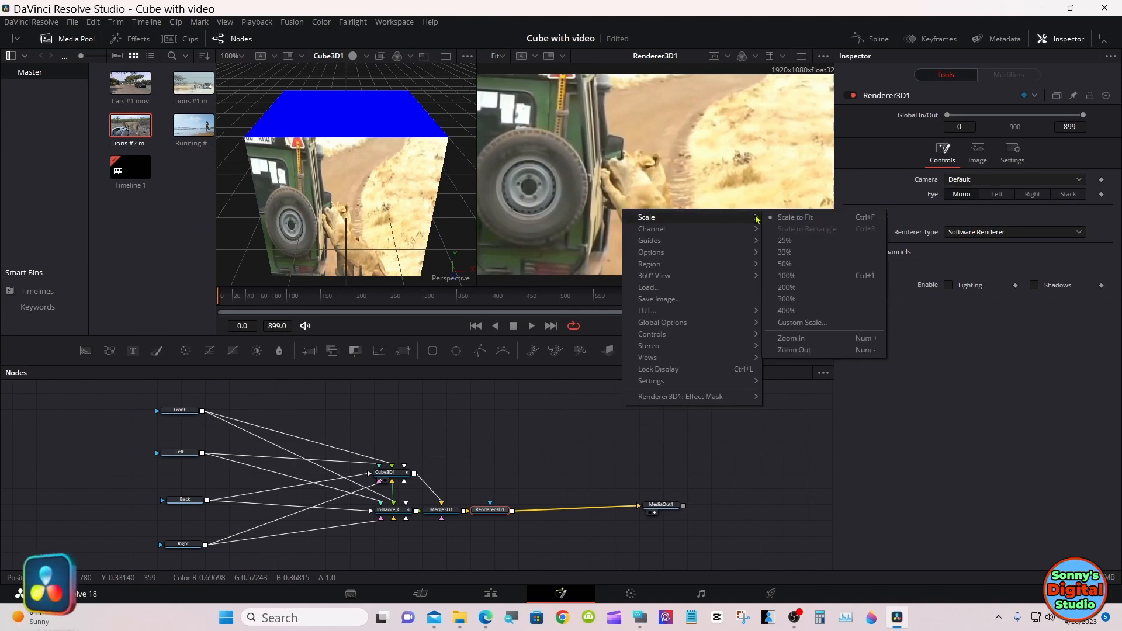
click(784, 242)
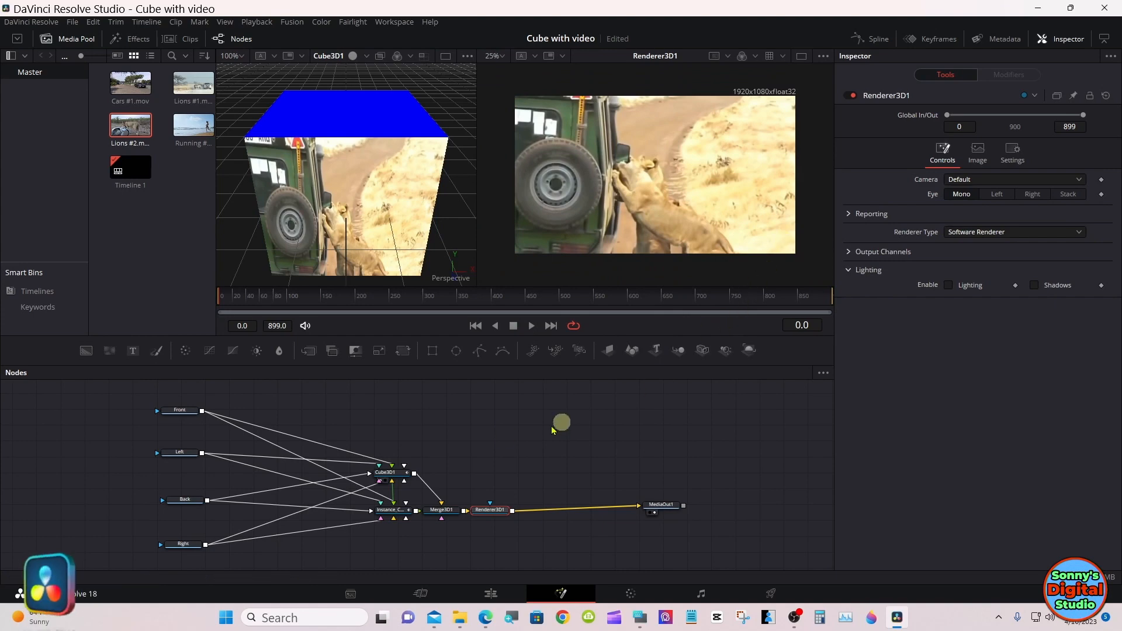
Set the Y translation of Instance_Cube3D1 to -1.028, placing the copy just below the original cube
click(405, 512)
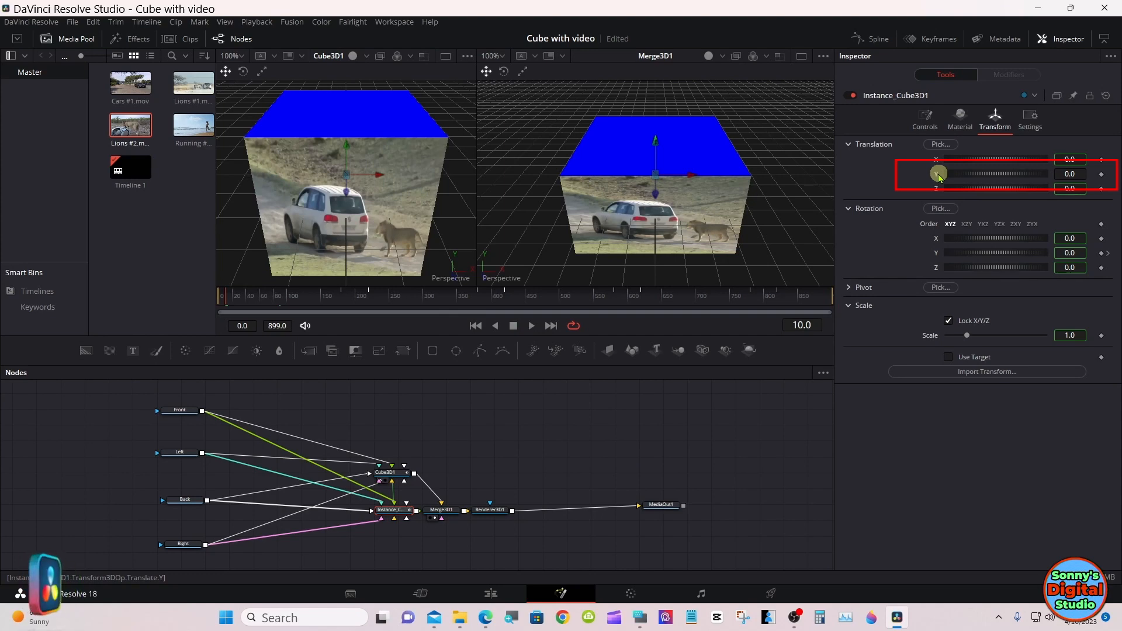
drag(938, 175, 986, 178)
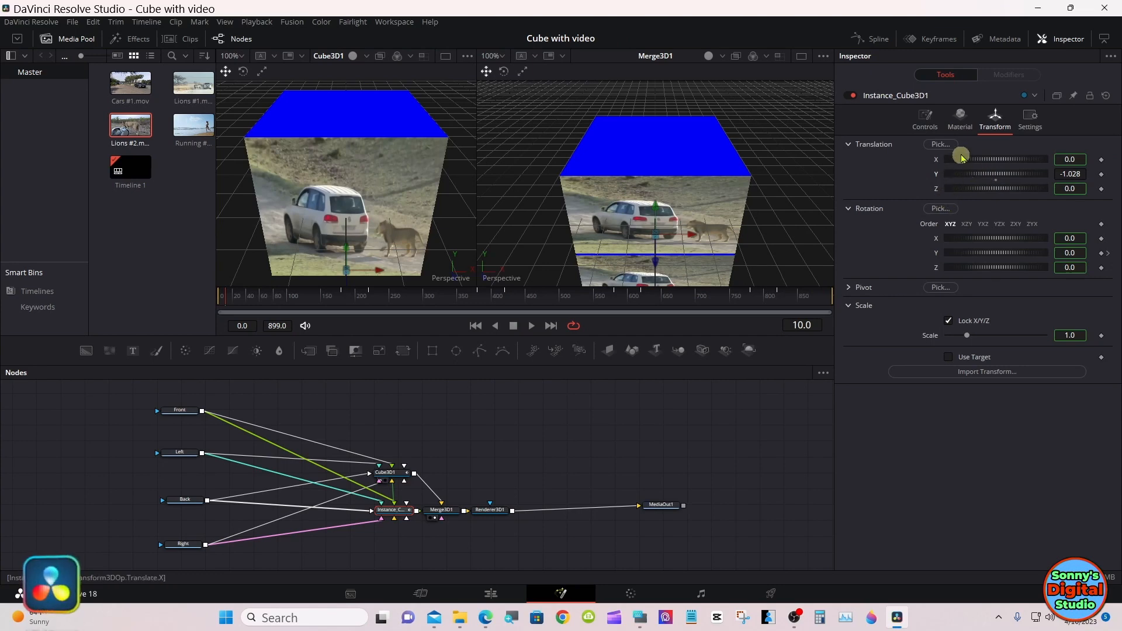
Set the diffuse color of Instance_Cube3D1's Top face to black (#000000)
click(959, 123)
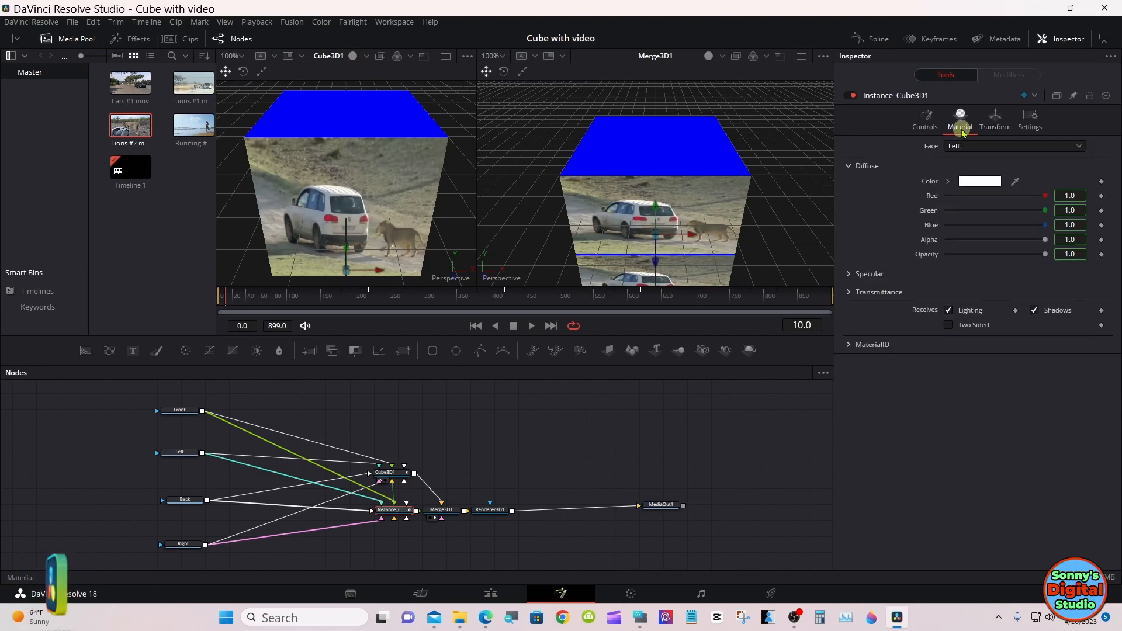
click(964, 146)
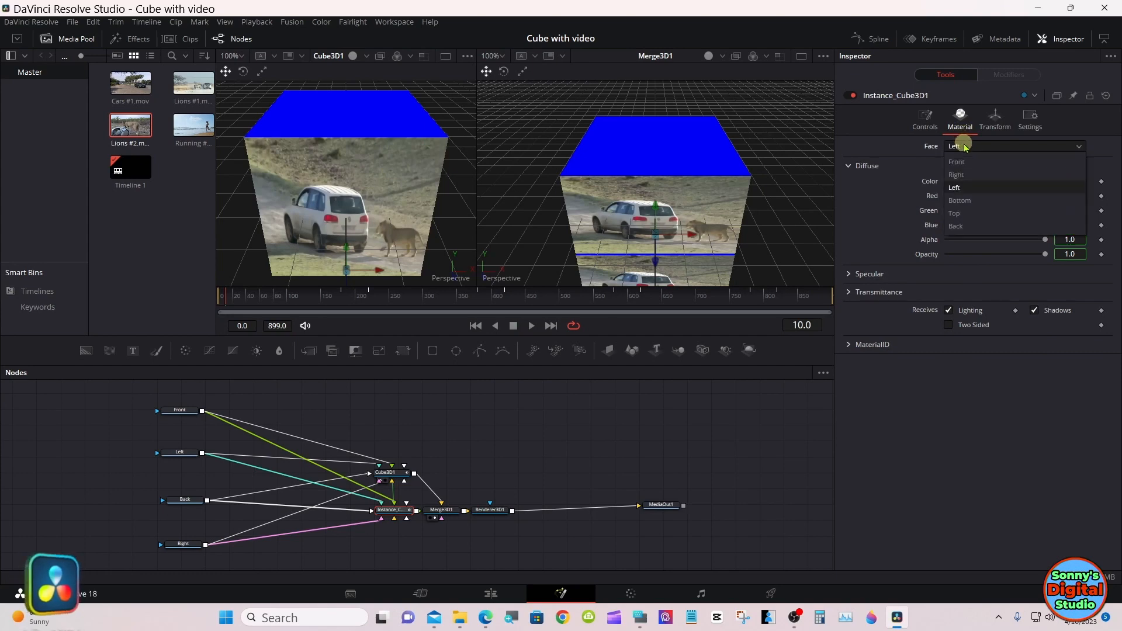
click(970, 215)
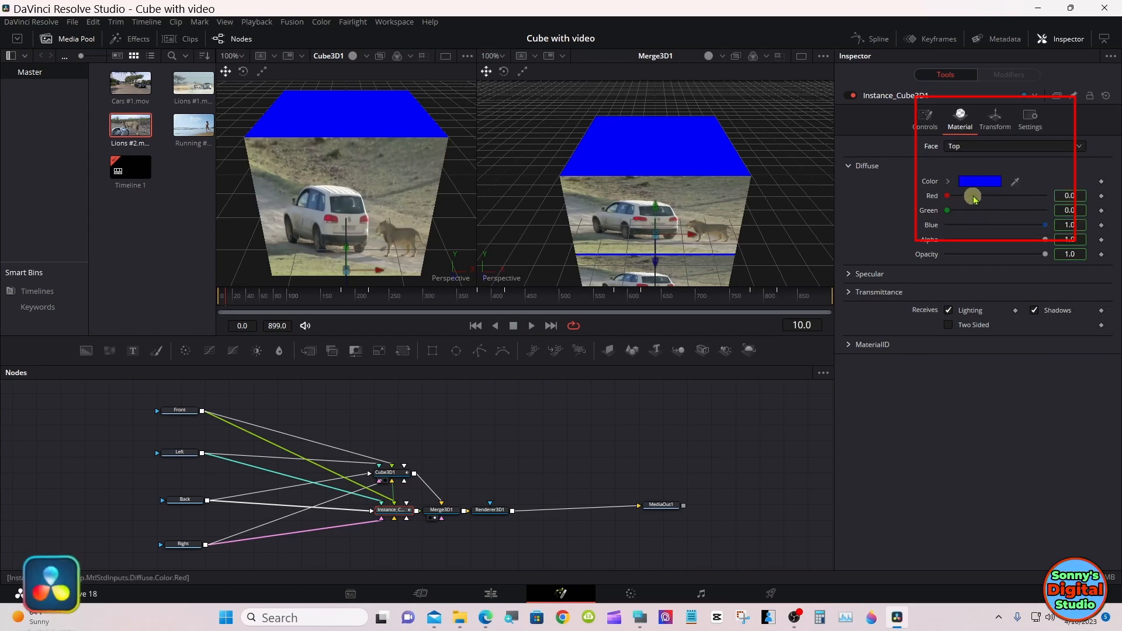
click(930, 181)
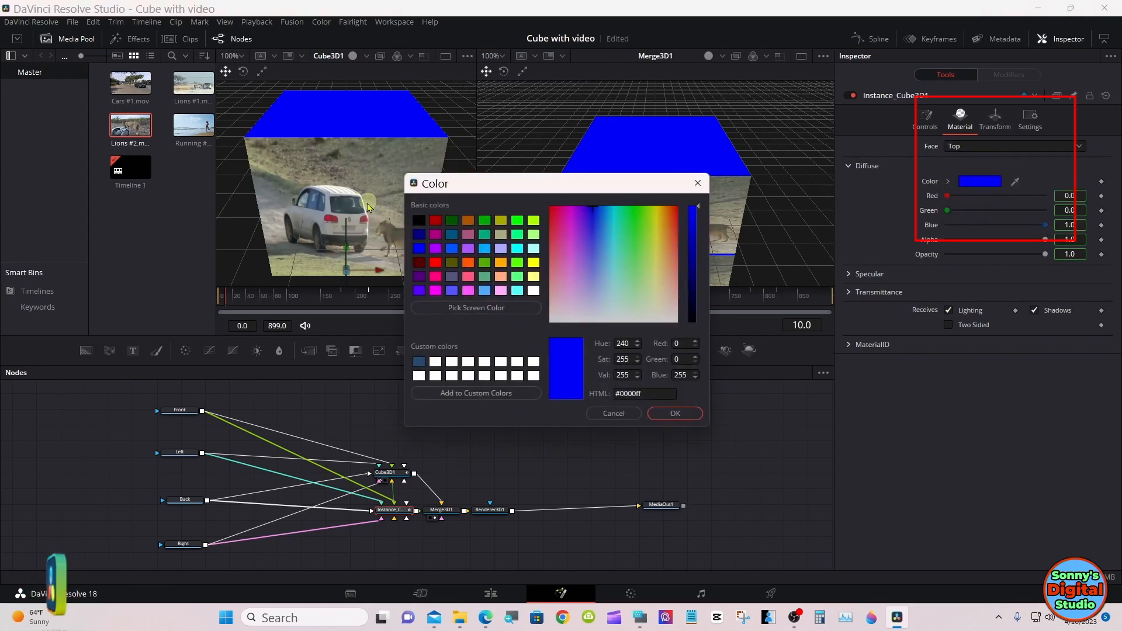
click(418, 221)
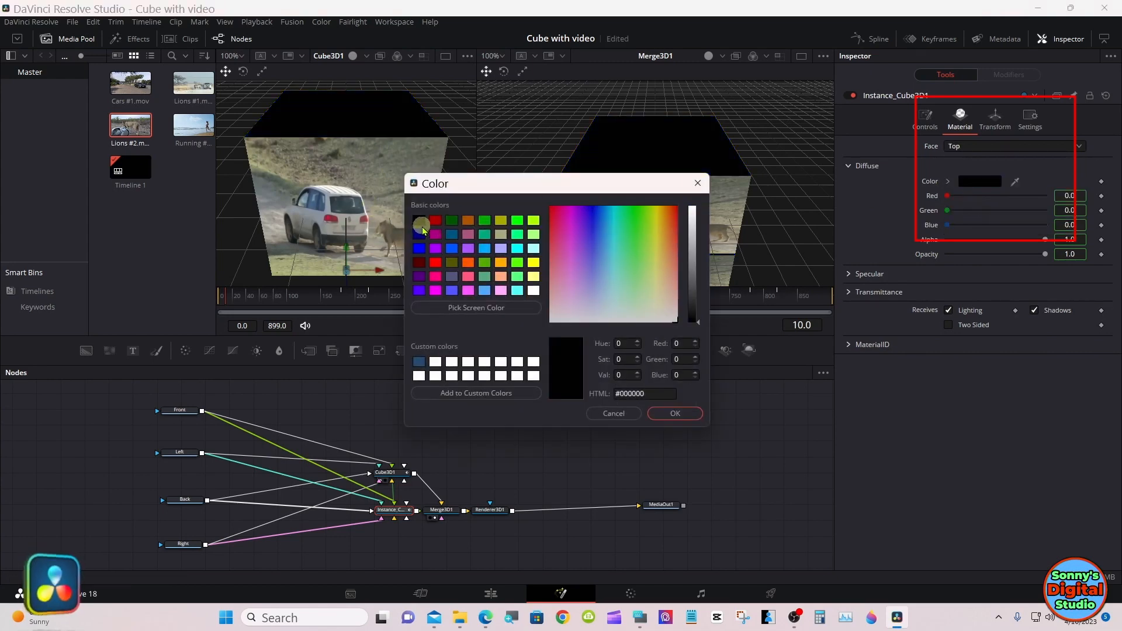
click(666, 413)
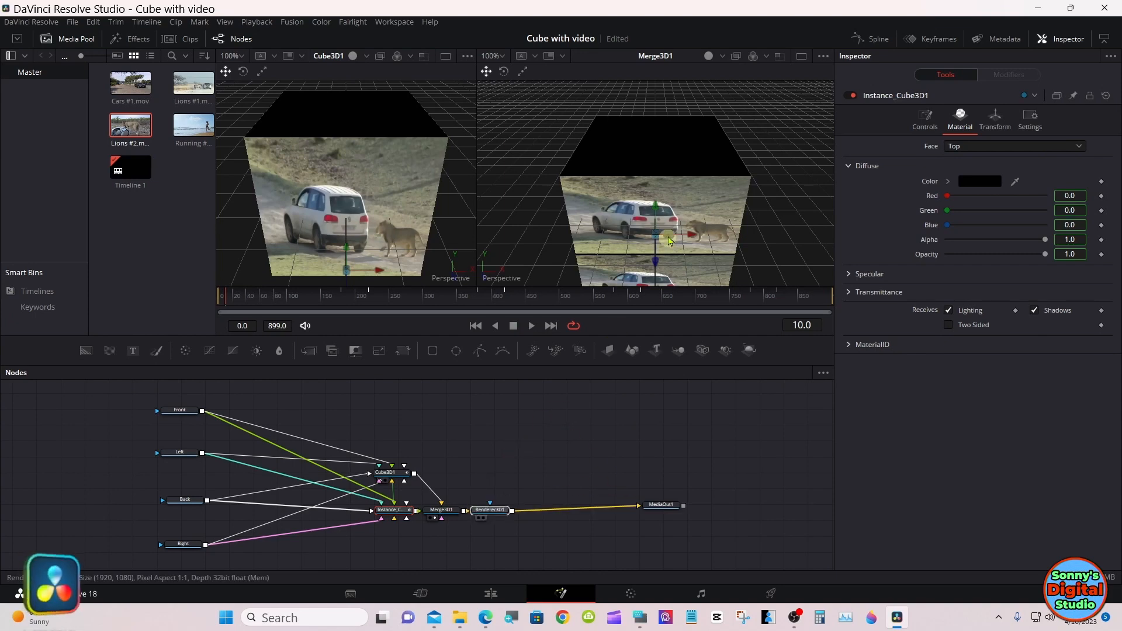
Show Renderer3D1 in the second viewer at frame 199 and turn off its checker underlay
drag(668, 241, 668, 239)
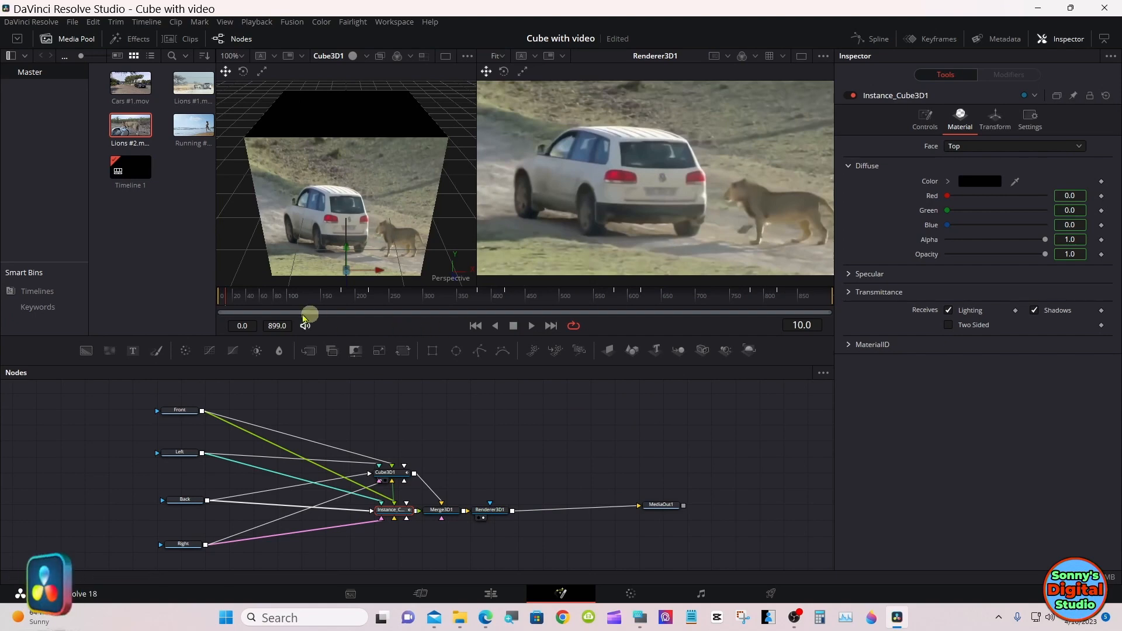
drag(251, 304, 356, 301)
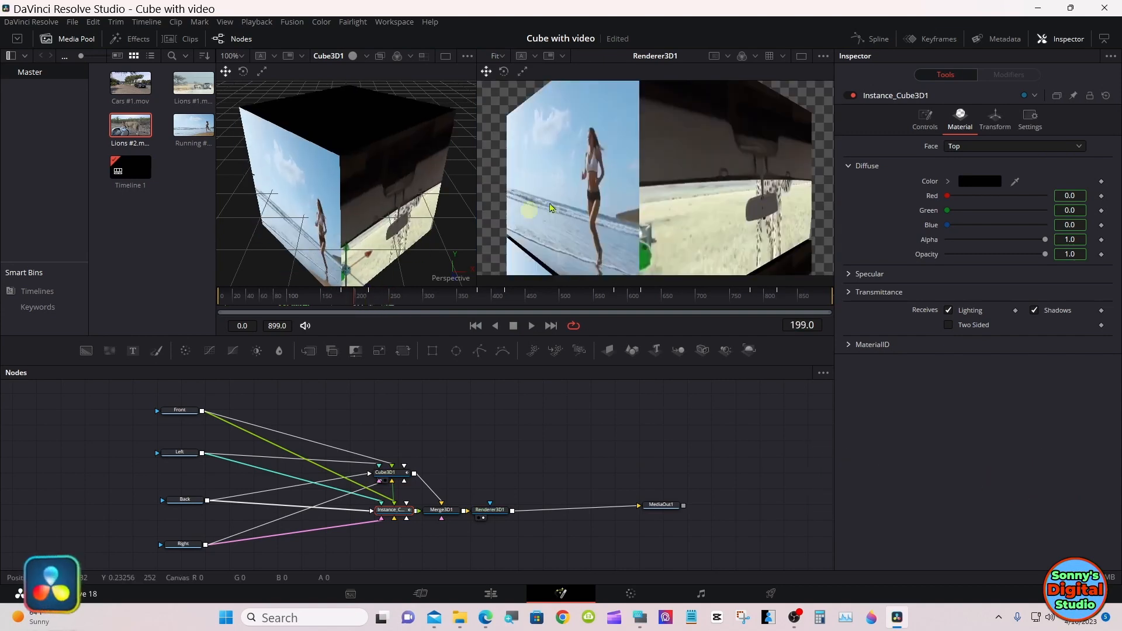
click(823, 59)
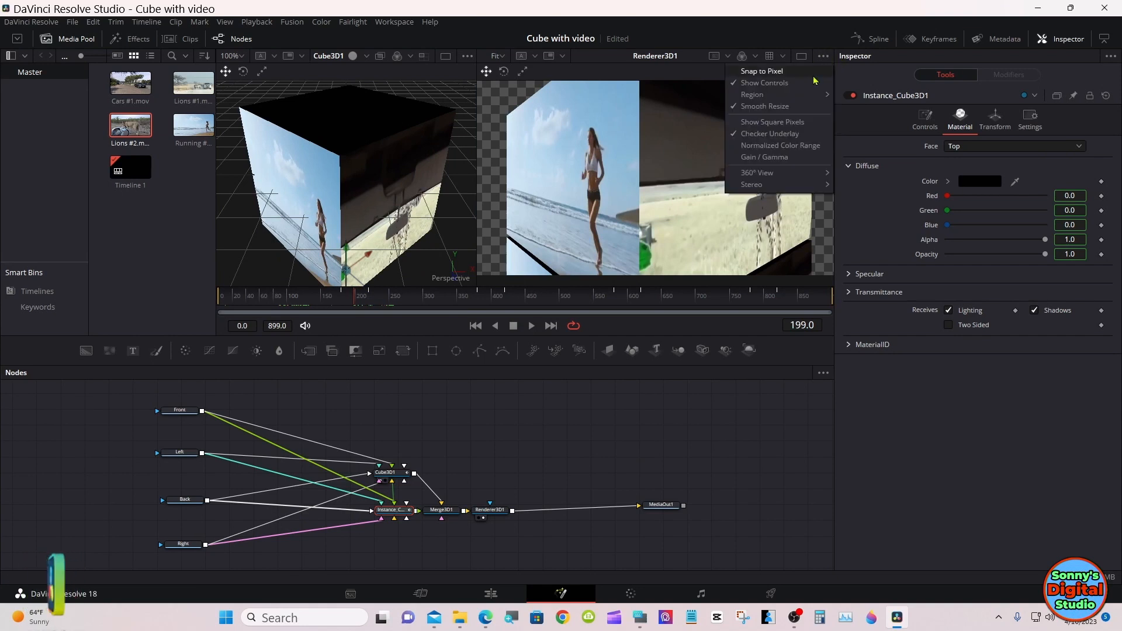
click(779, 135)
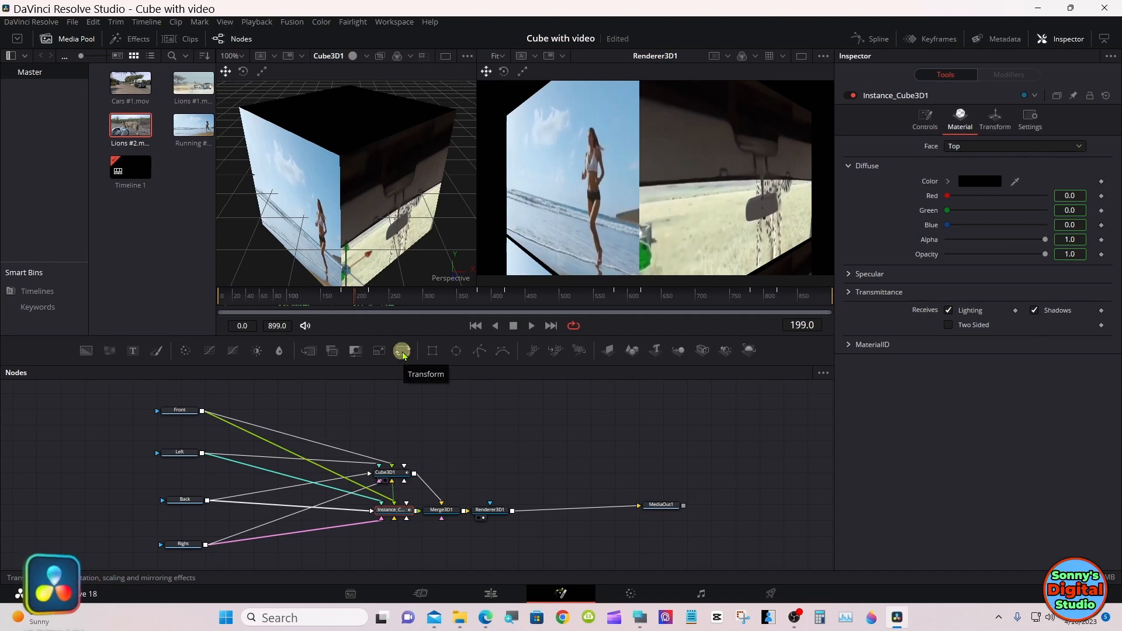
Insert a separate Transform node between each of the Front, Left, Back and Right clips and Instance_Cube3D1
drag(402, 353, 381, 397)
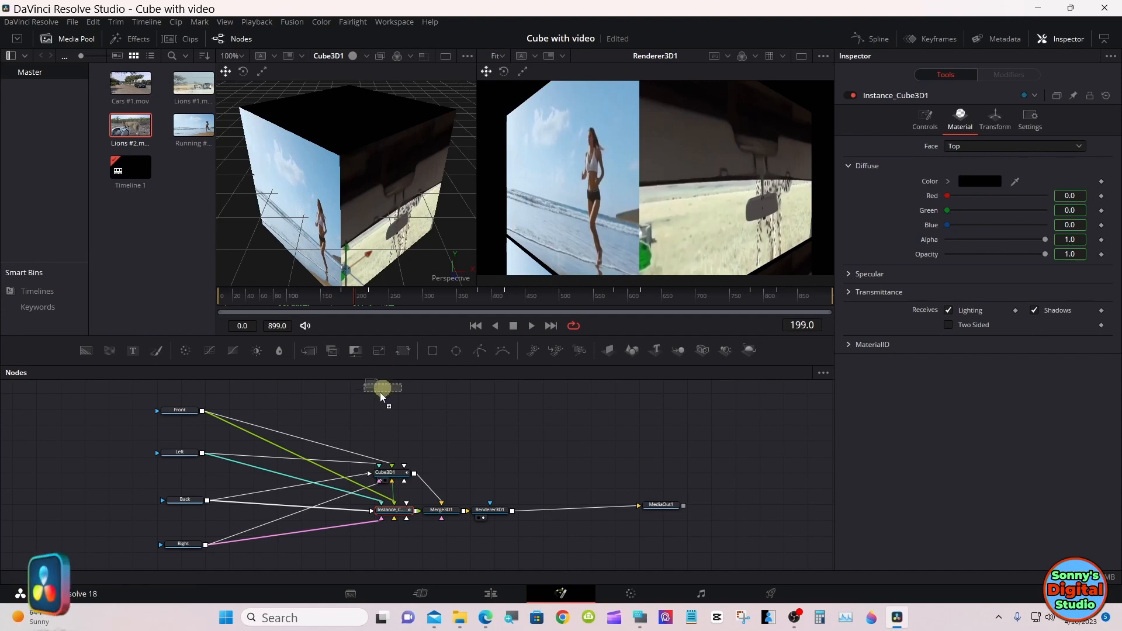
drag(288, 454, 280, 448)
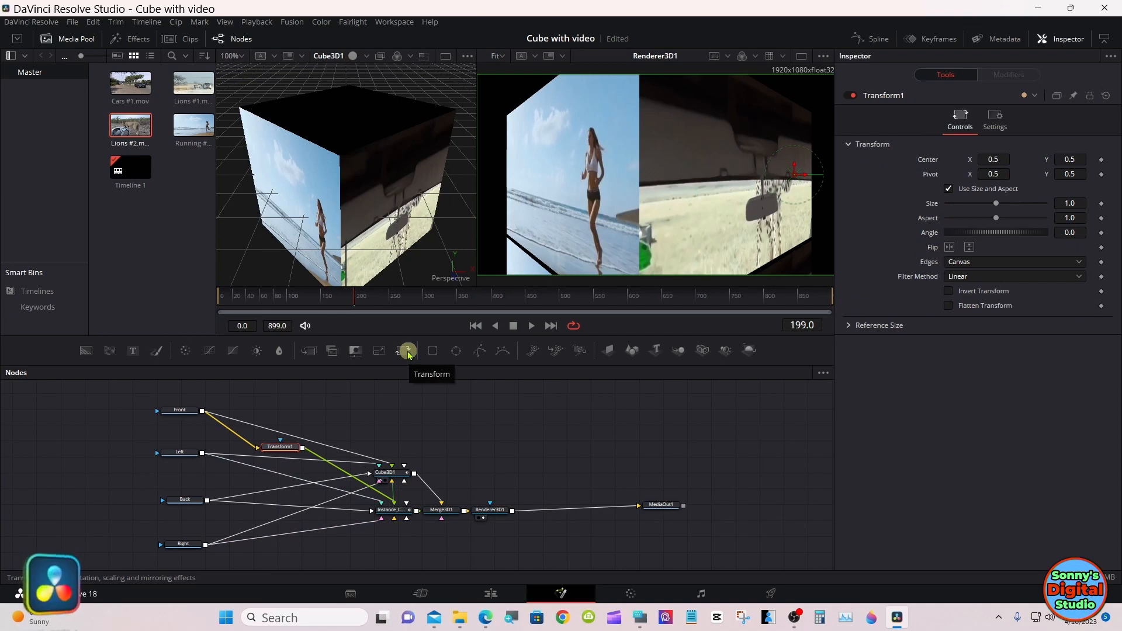
drag(407, 353, 366, 425)
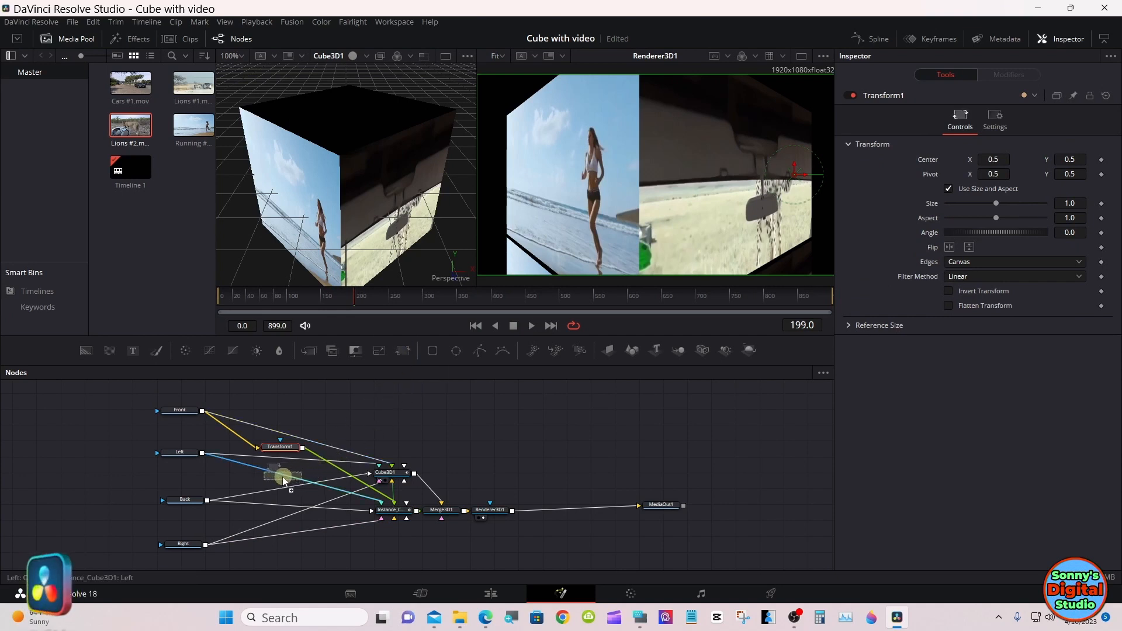
drag(279, 476, 279, 475)
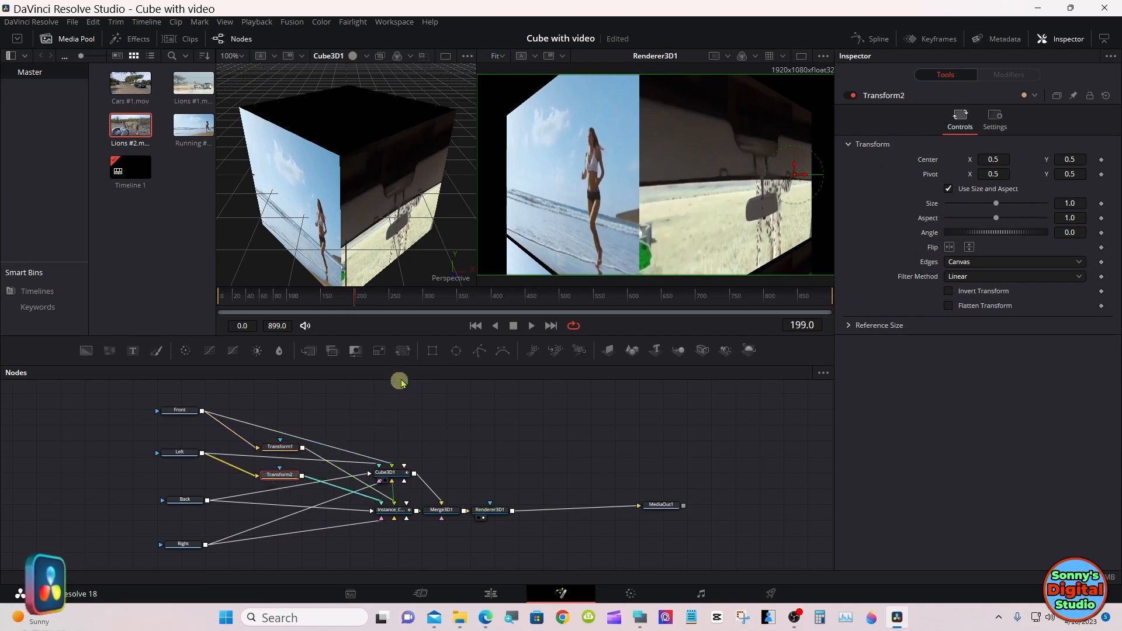
drag(403, 350, 398, 377)
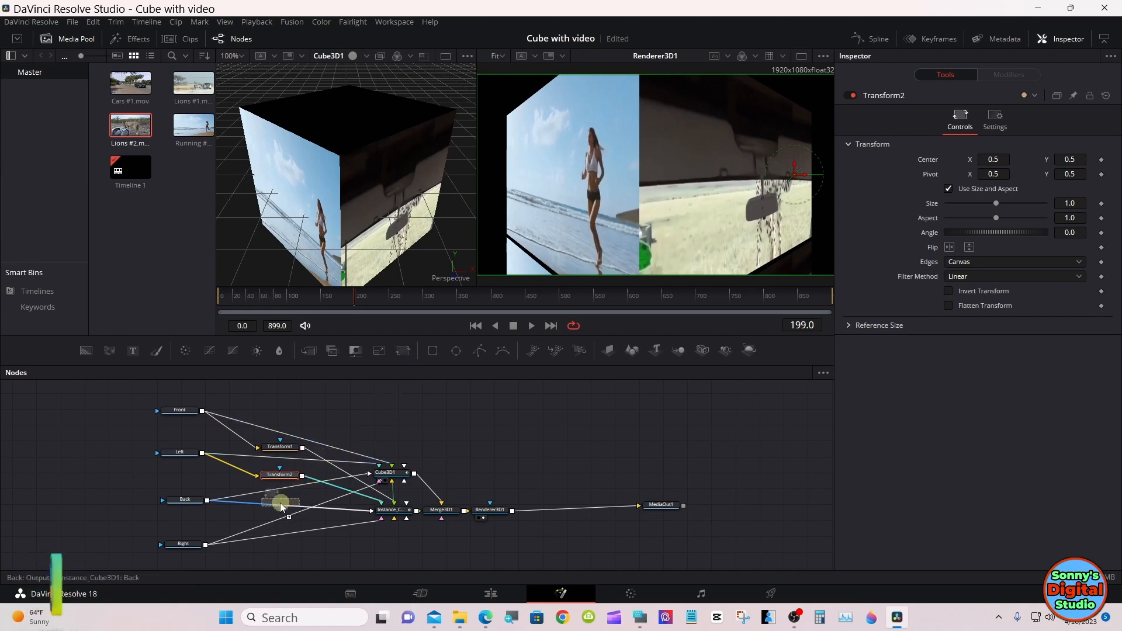
drag(279, 504, 279, 505)
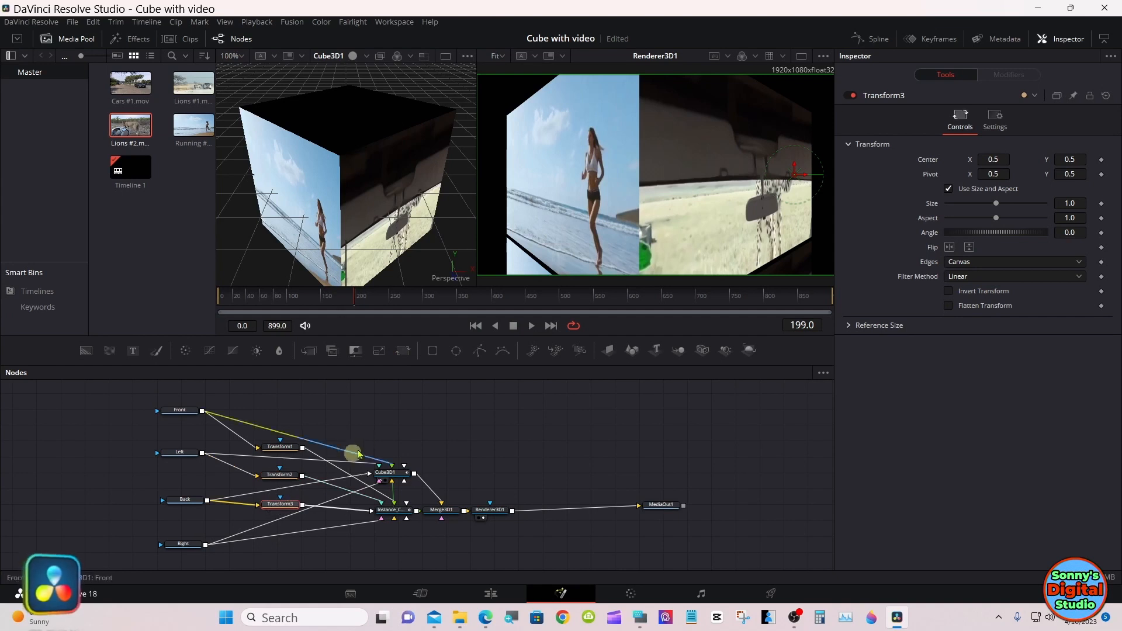
drag(403, 351, 403, 406)
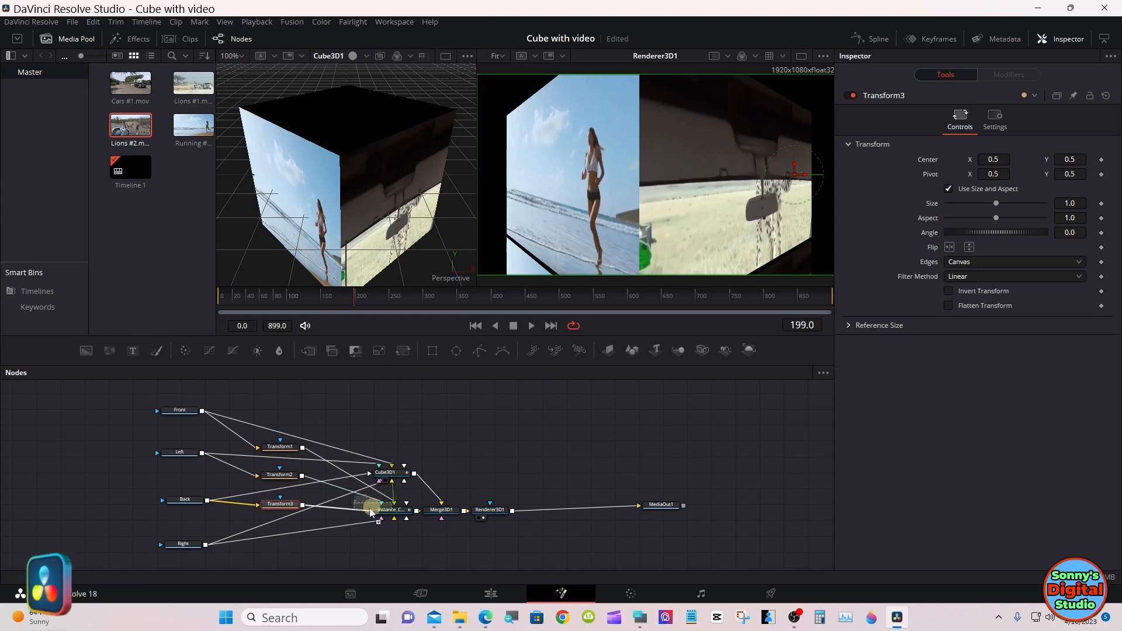
drag(370, 513, 326, 526)
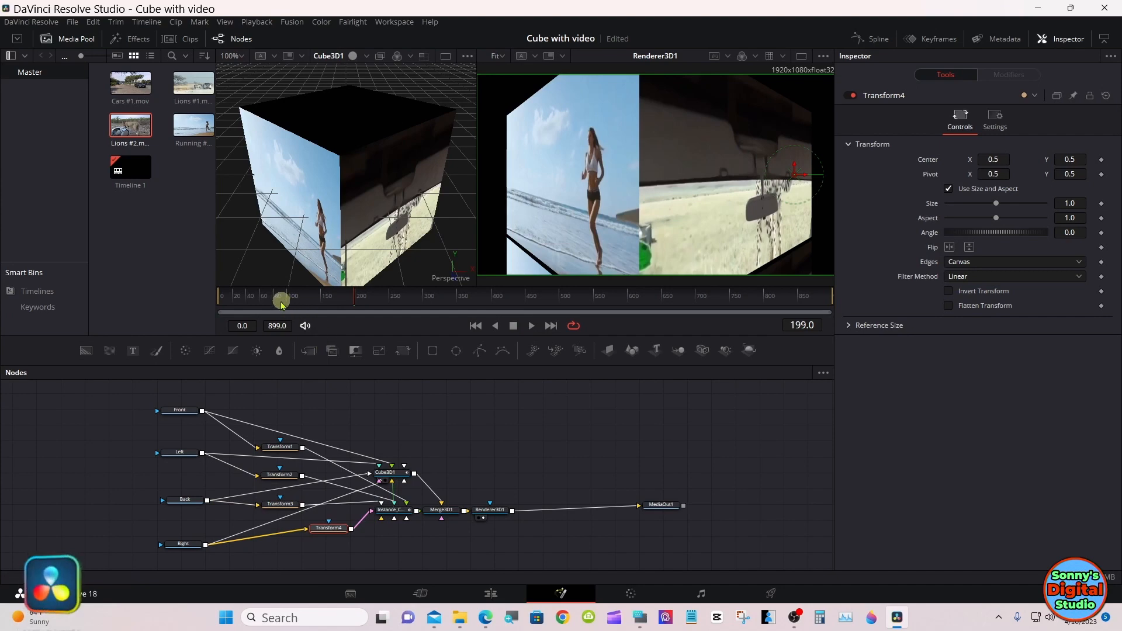
Go to frame 84 and scale the rendered output view to 25%
drag(267, 299, 277, 302)
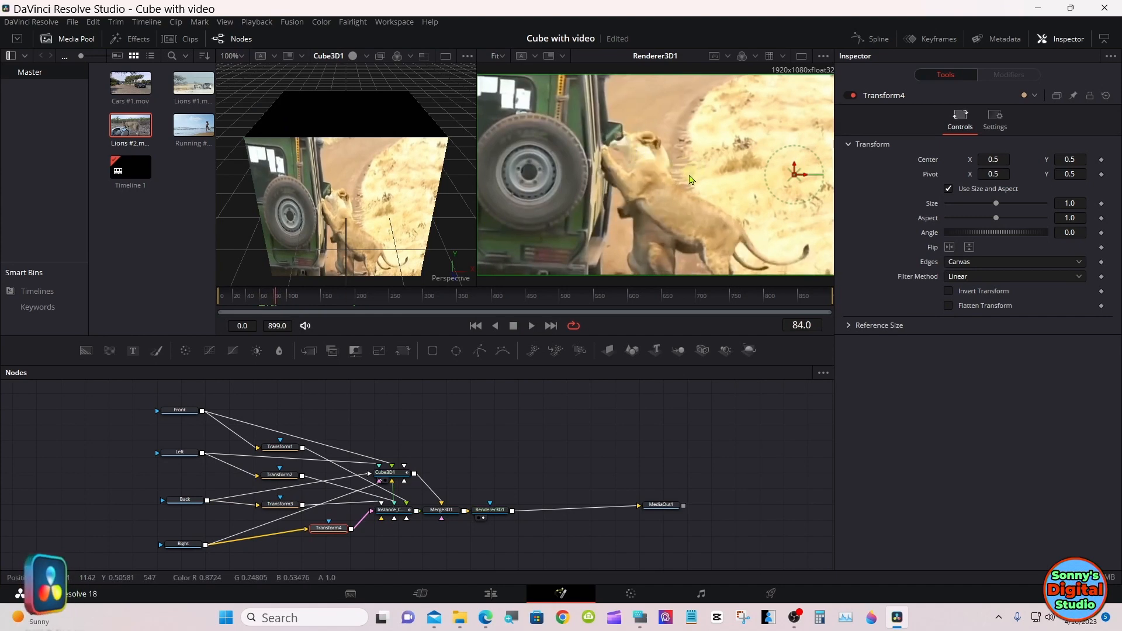
click(683, 436)
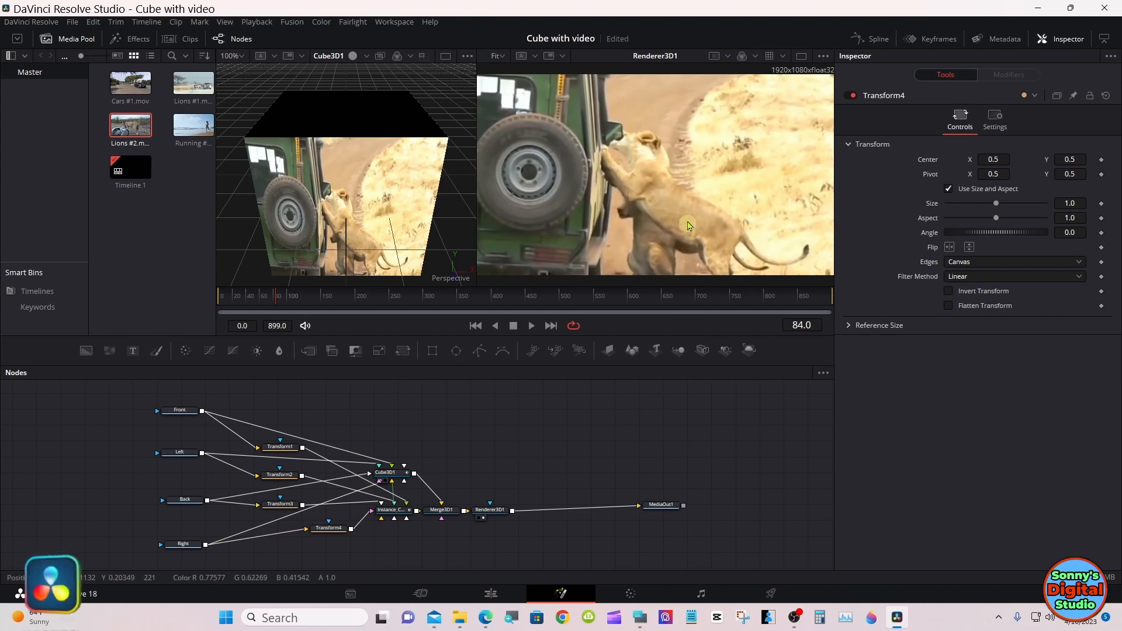
right_click(687, 201)
mouse_move(787, 208)
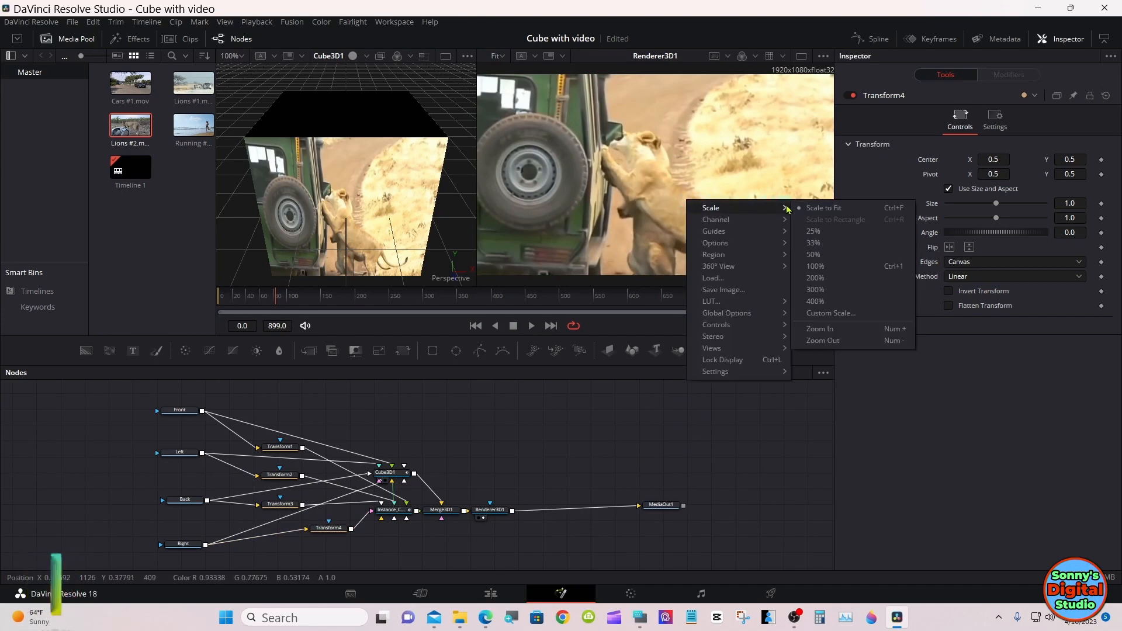
click(800, 232)
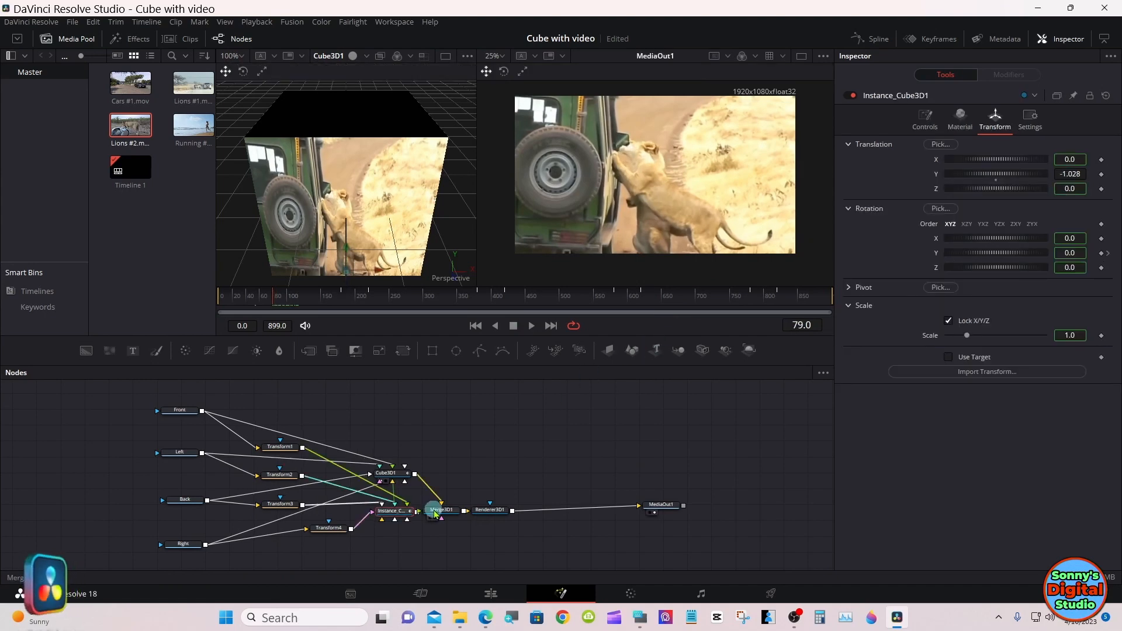
Show Merge3D1 in the first viewer and scale its view to fit
drag(433, 508, 416, 229)
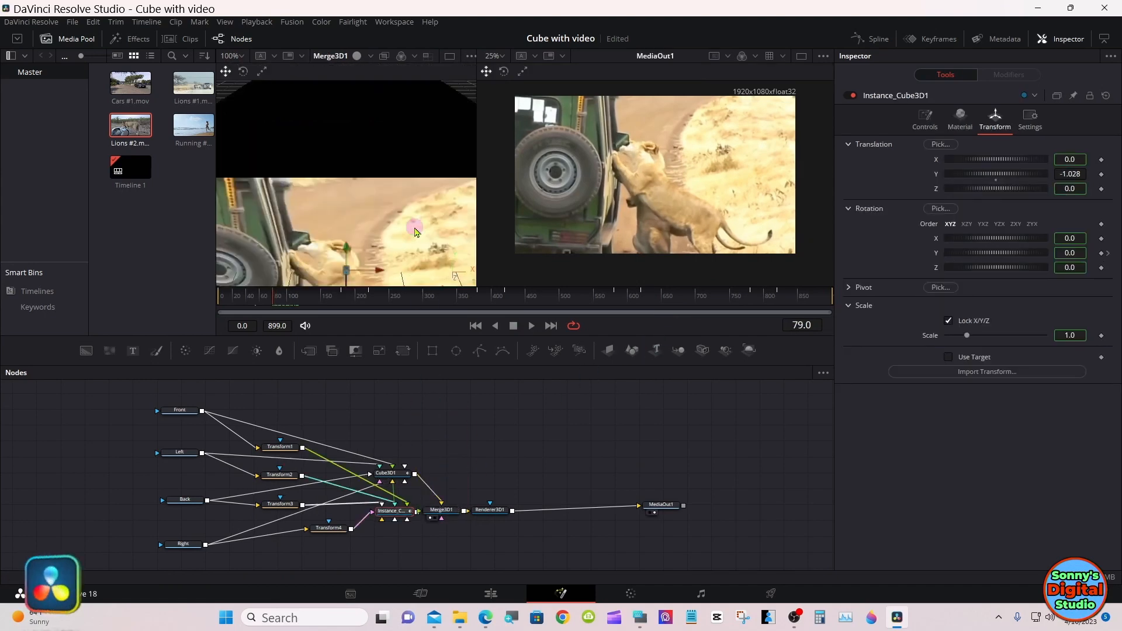
right_click(416, 232)
mouse_move(483, 236)
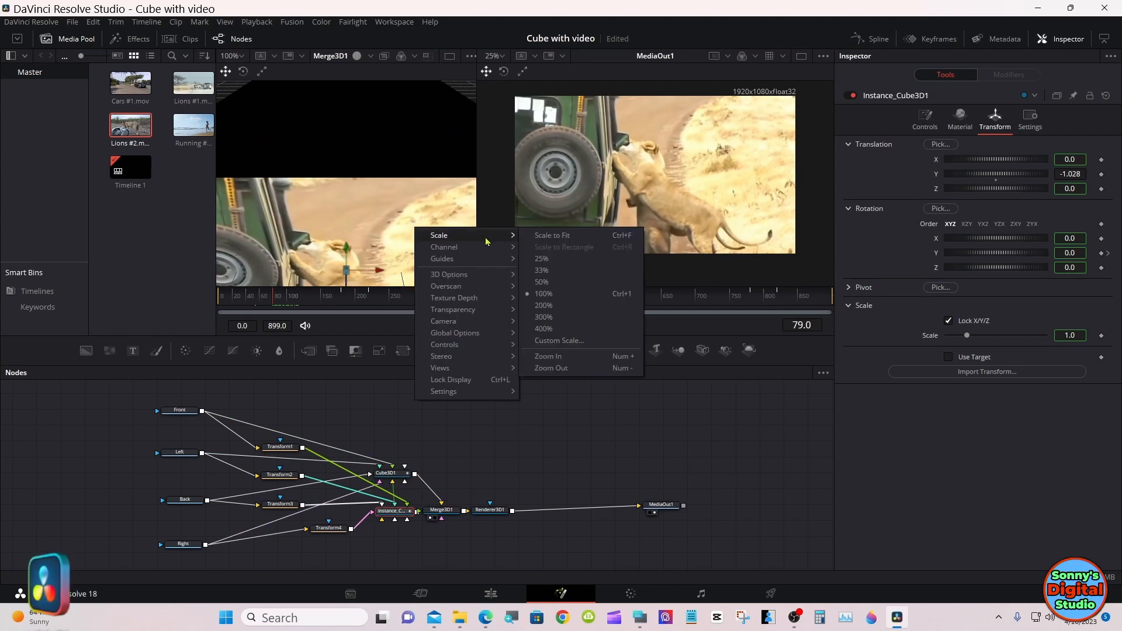
click(545, 236)
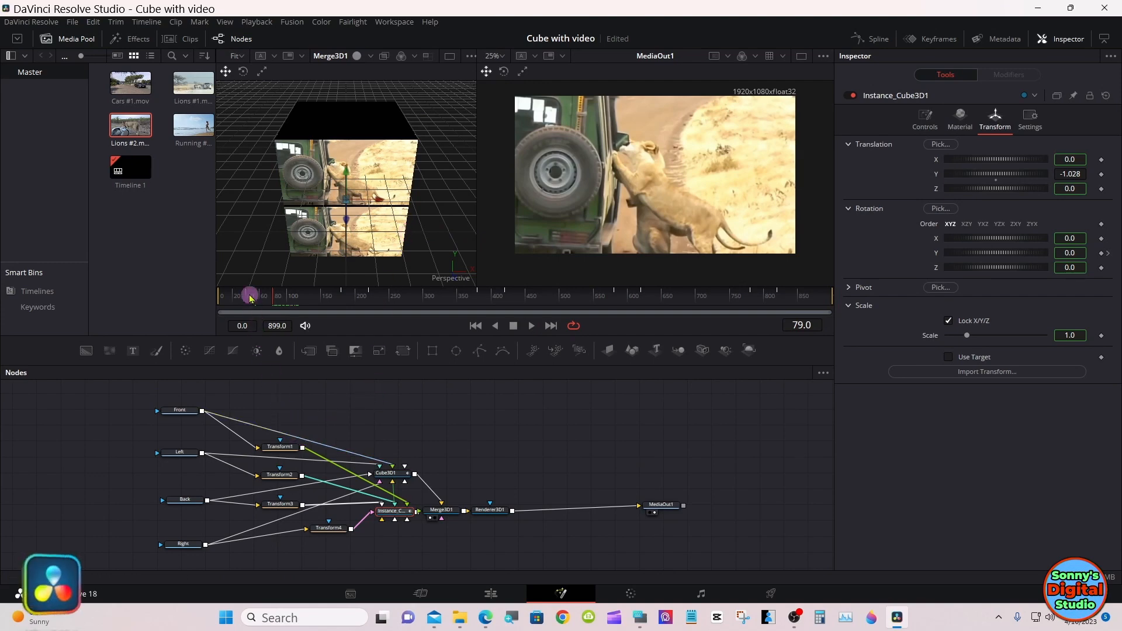
At frame 22, flip the lower cube's Front video vertically with Transform1
drag(242, 295, 234, 295)
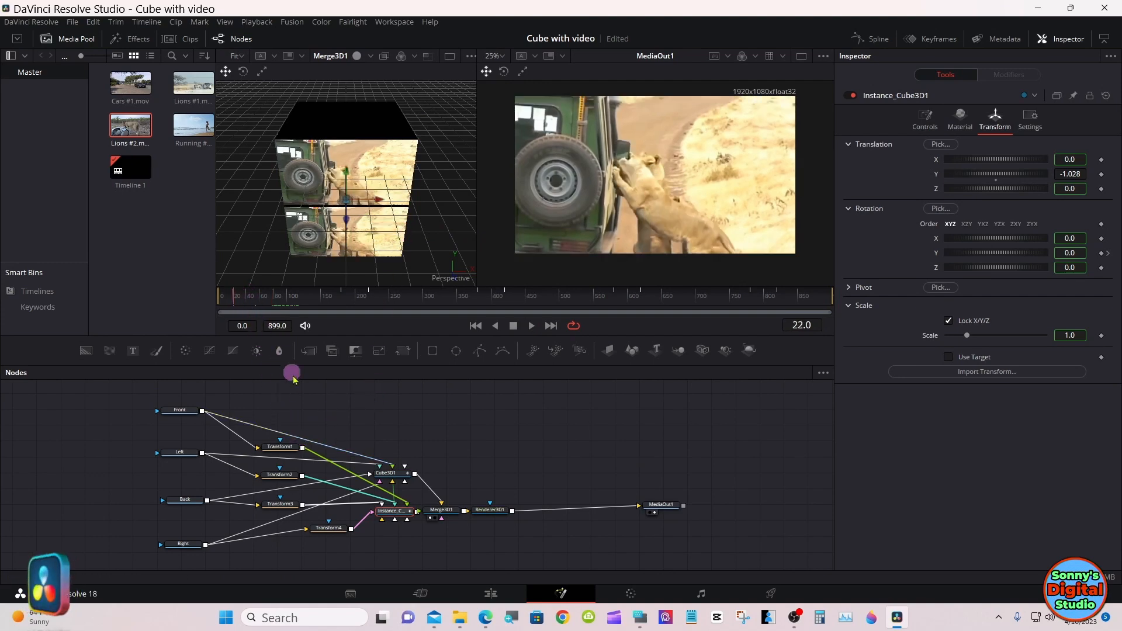
click(293, 448)
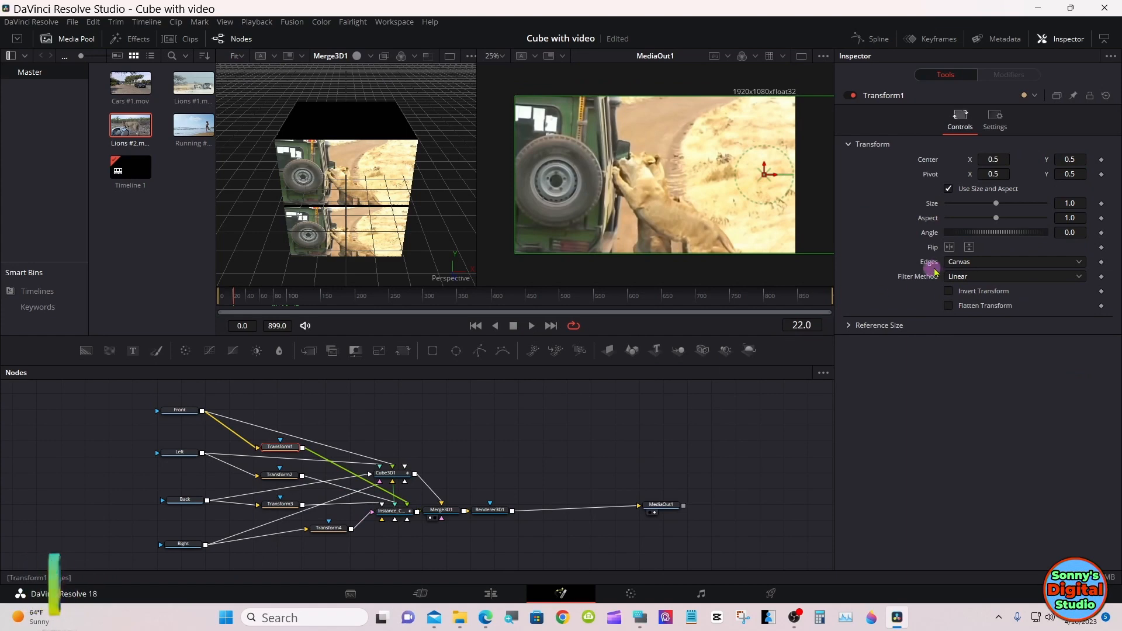
click(968, 248)
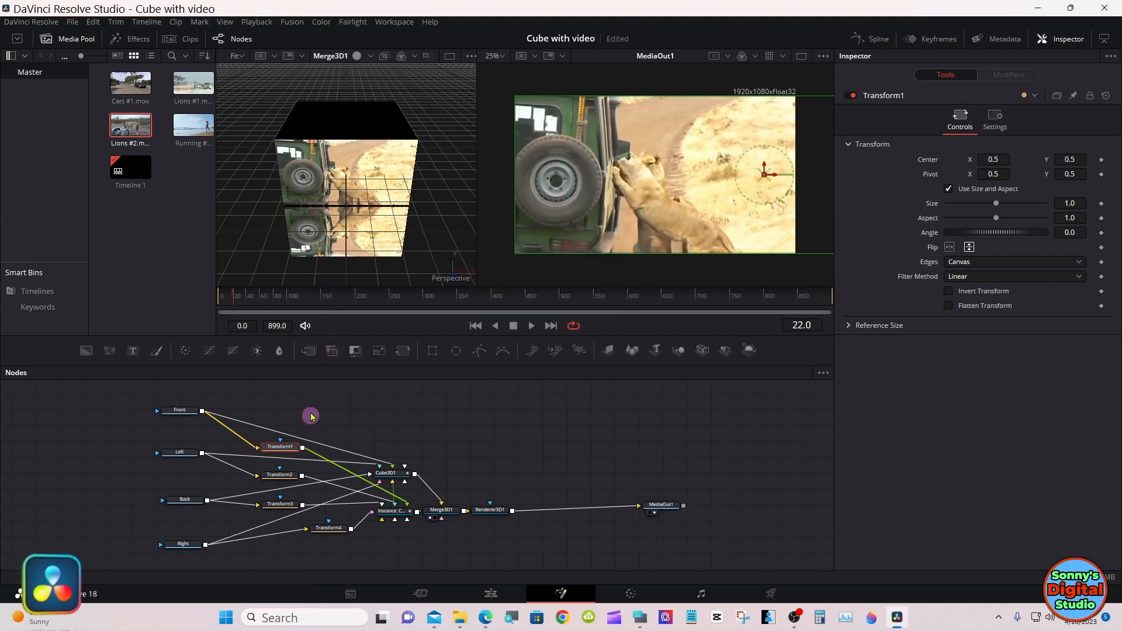
At frame 202, flip the lower cube's Left video vertically with Transform2
drag(282, 296, 357, 300)
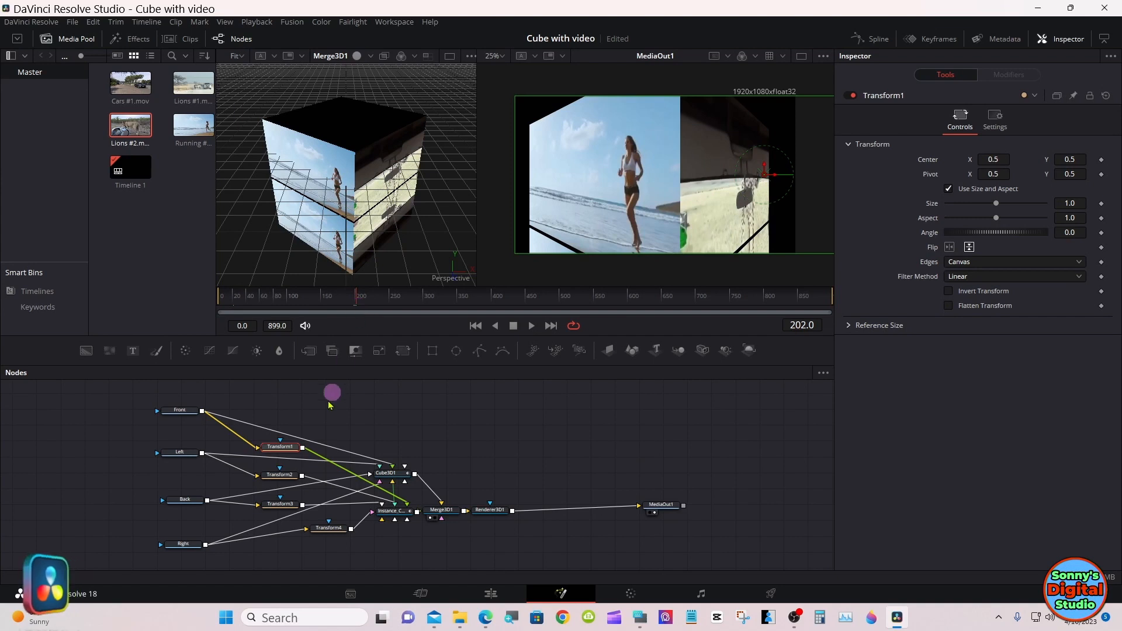
click(282, 478)
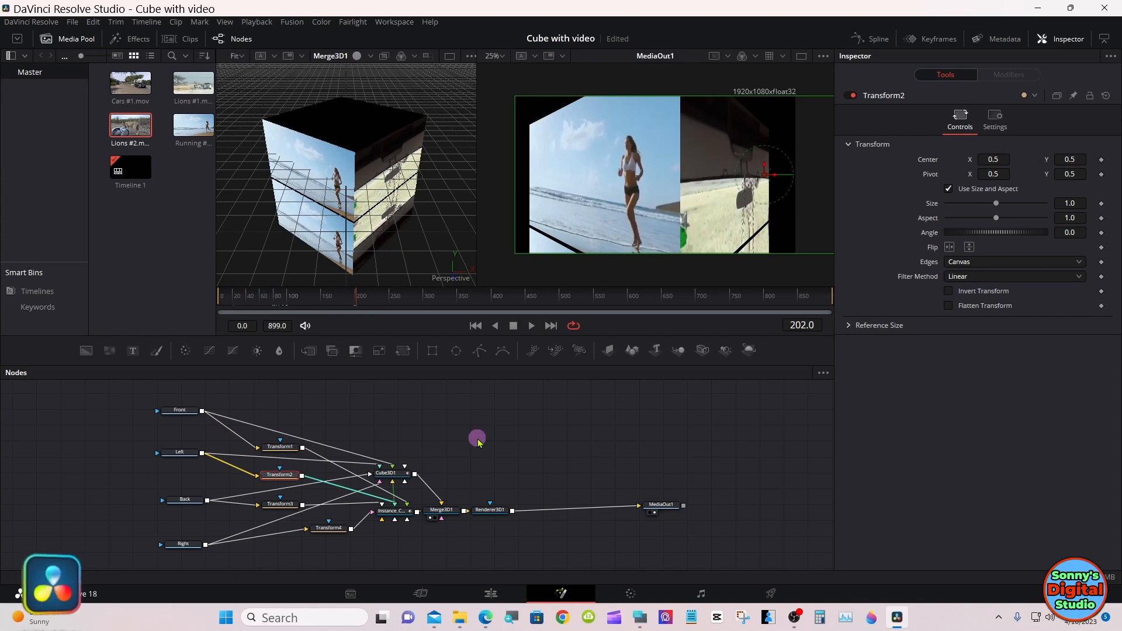
click(968, 248)
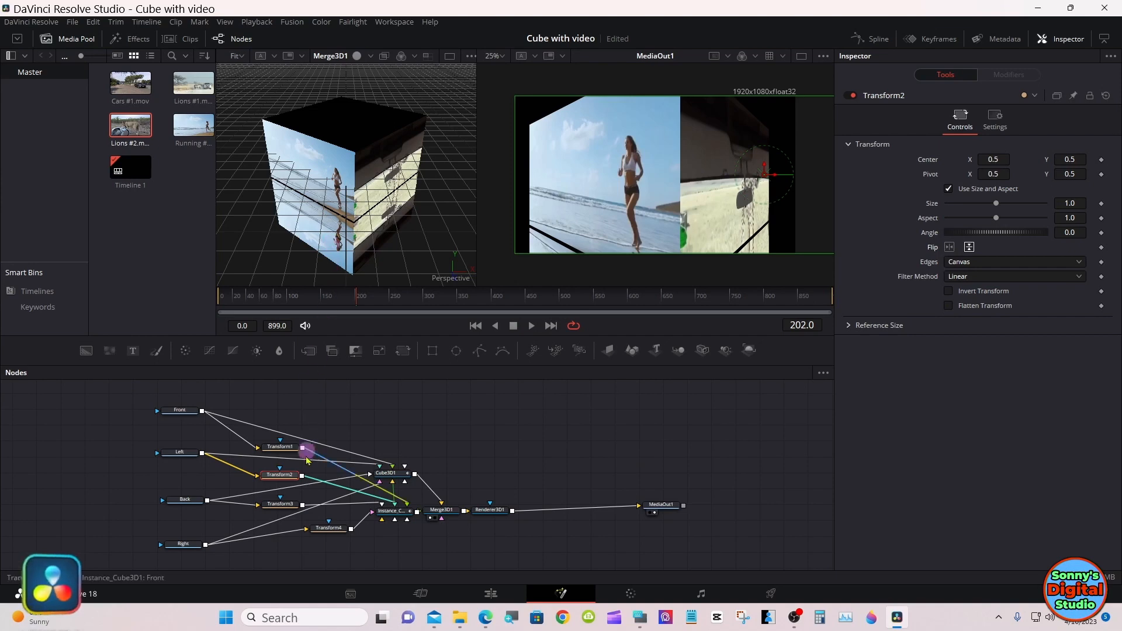
At frame 417, flip the lower cube's Back video vertically with Transform3
click(287, 502)
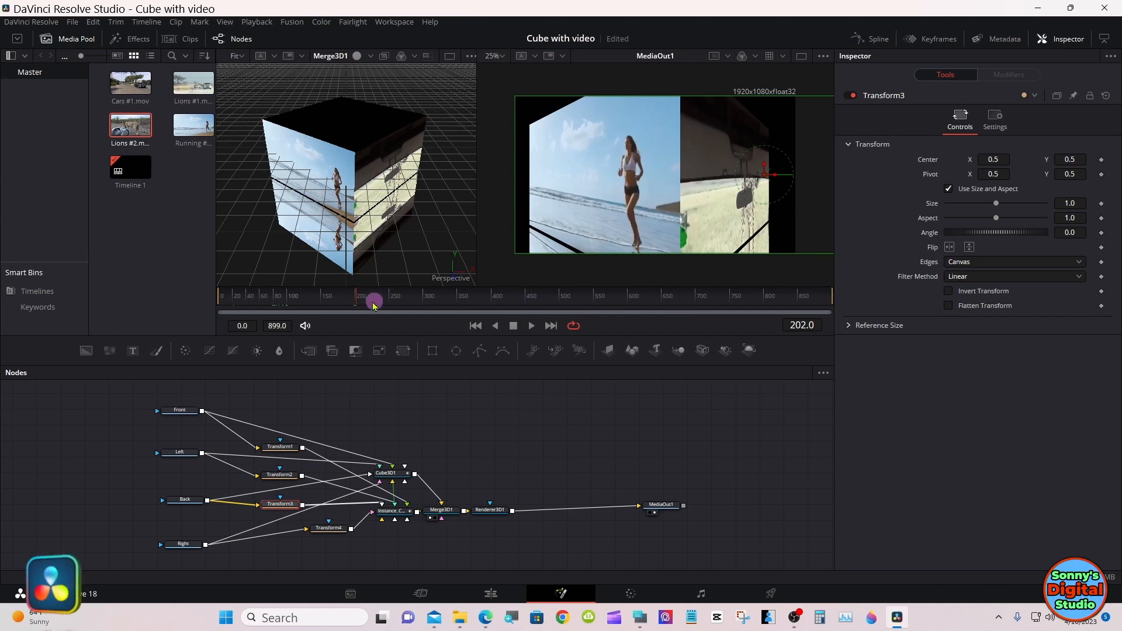
drag(398, 303, 587, 303)
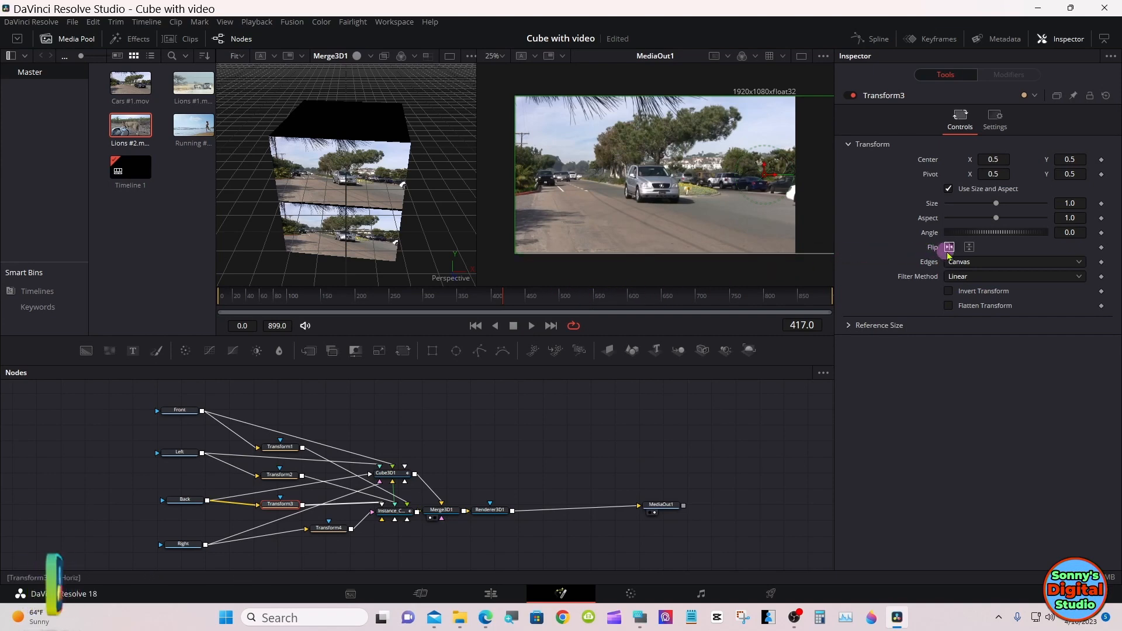
click(967, 252)
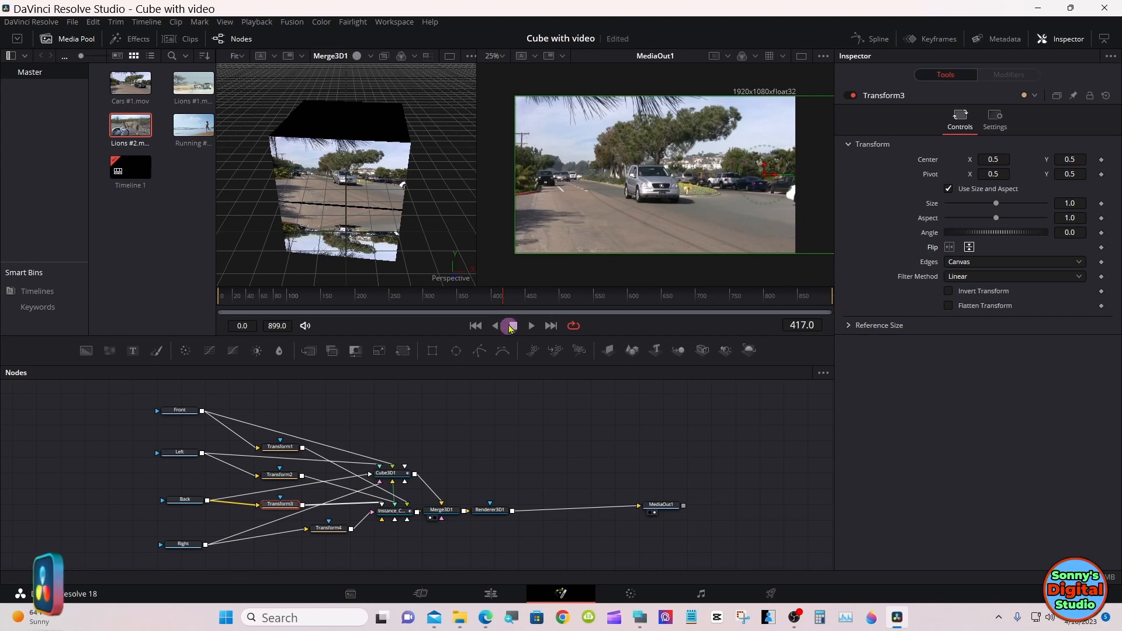
At frame 622, flip the lower cube's Right video vertically with Transform4
mouse_move(509, 303)
mouse_down()
mouse_move(625, 303)
mouse_move(643, 314)
mouse_up()
click(524, 431)
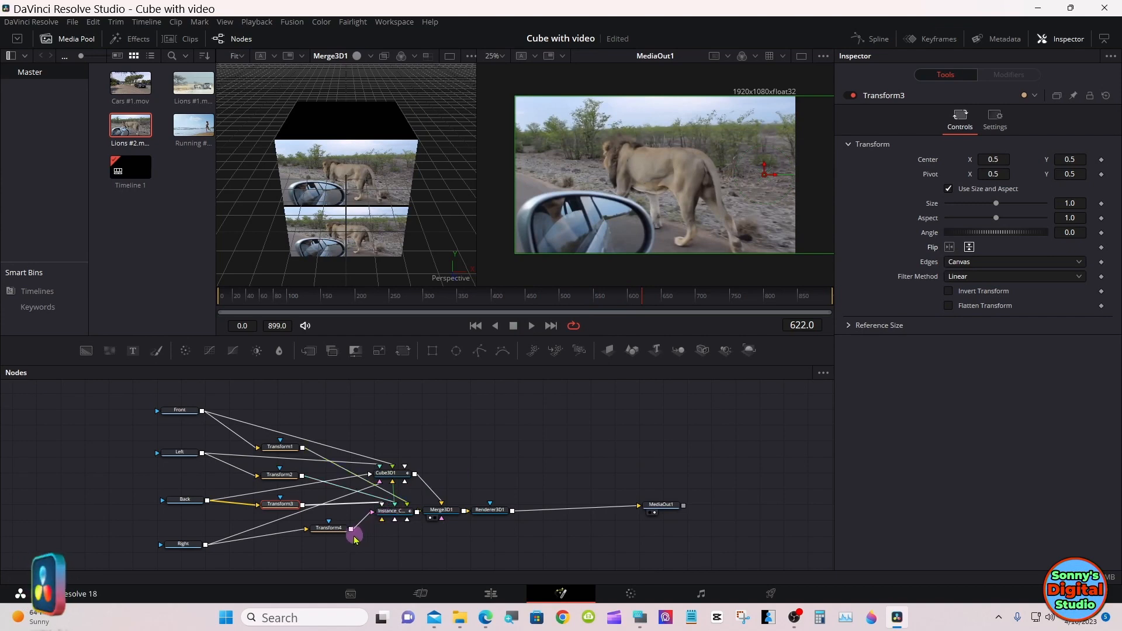
click(334, 529)
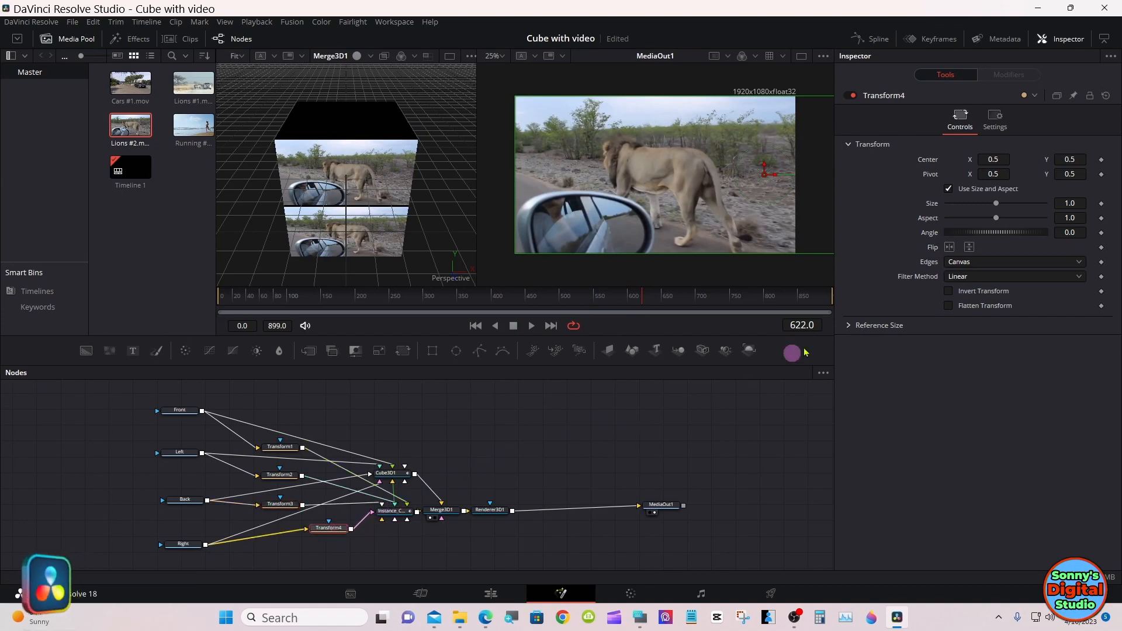
click(969, 248)
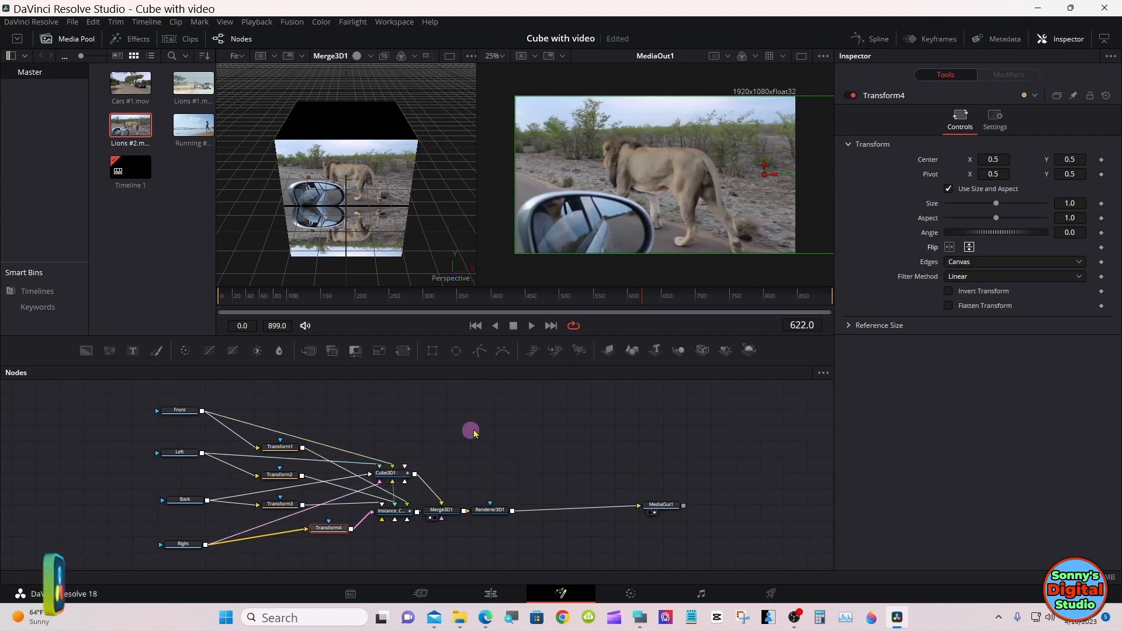
Deinstance the diffuse Opacity parameter in Instance_Cube3D1's material so it is independent of Cube3D1
click(398, 474)
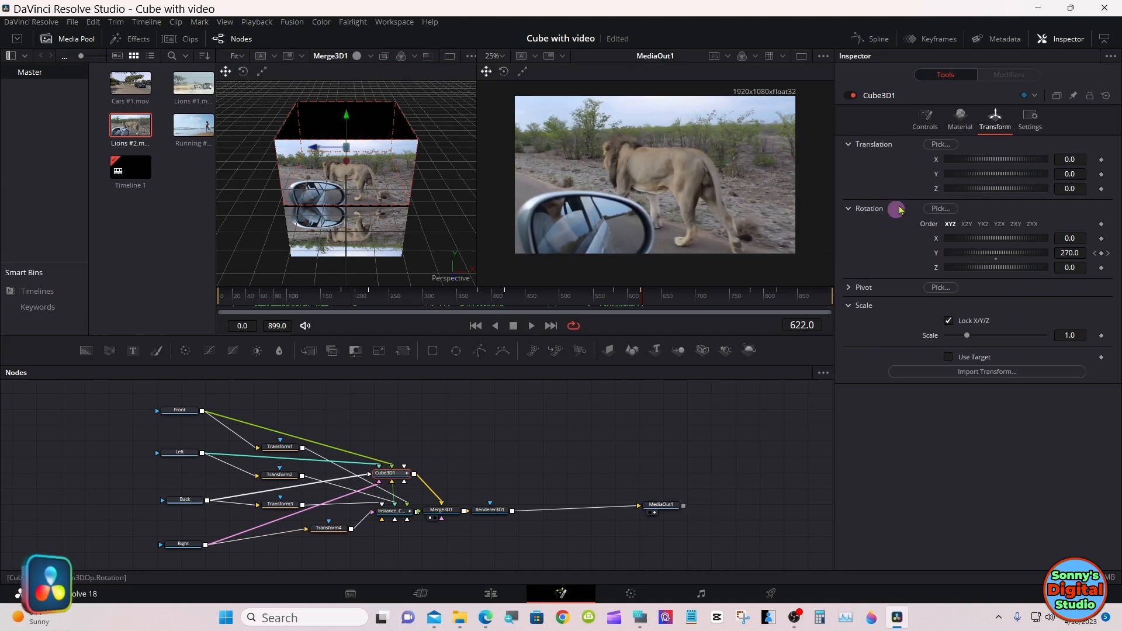
click(958, 128)
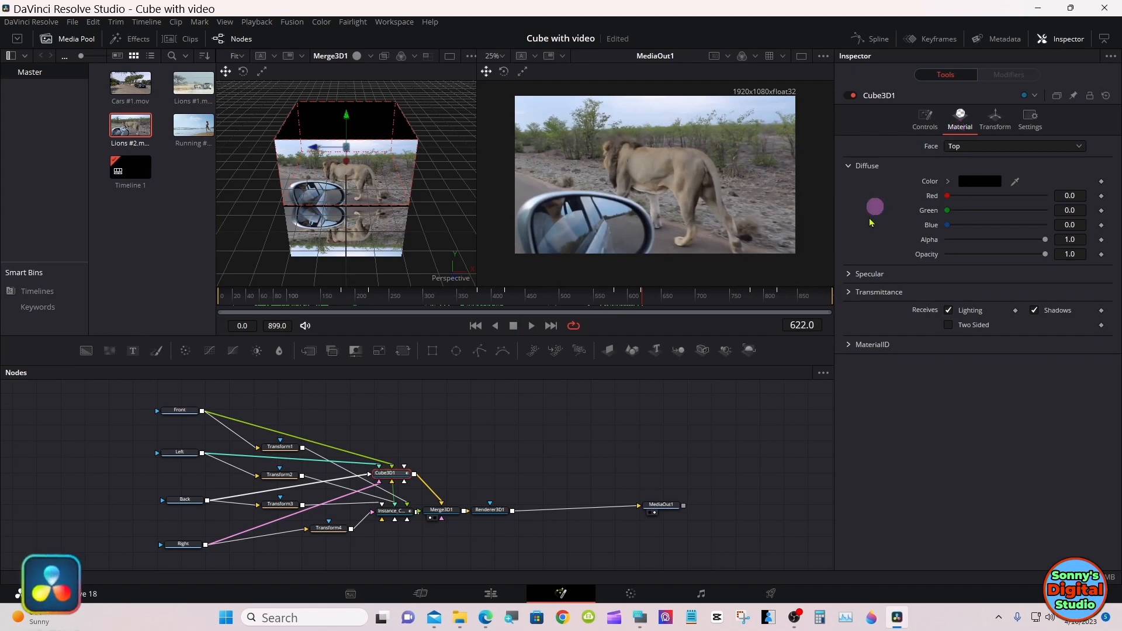
click(400, 513)
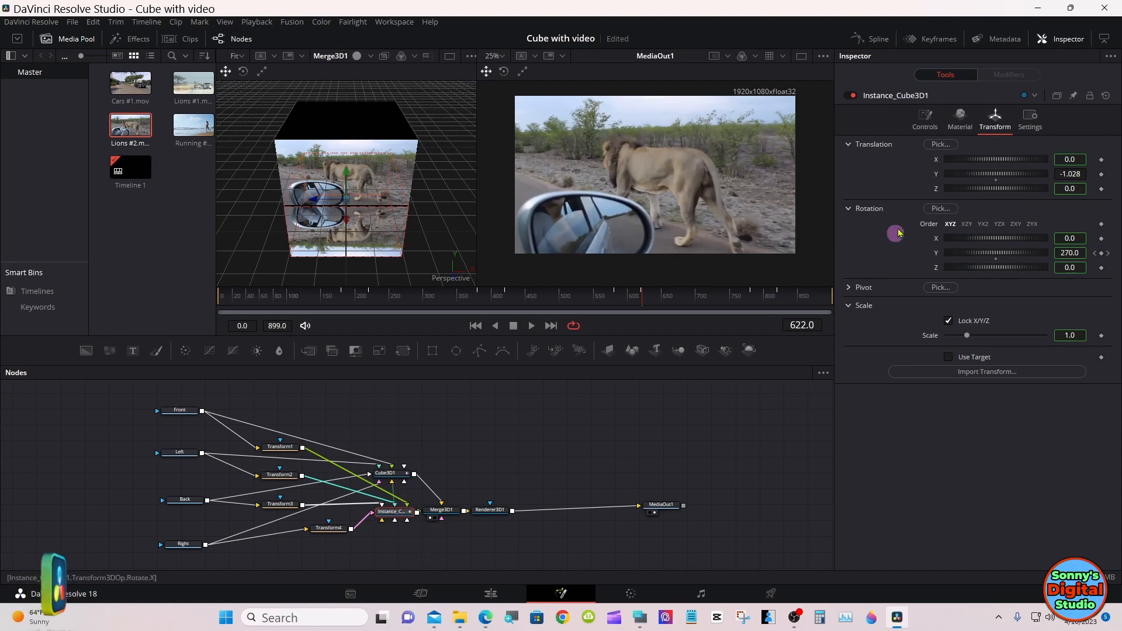
click(957, 123)
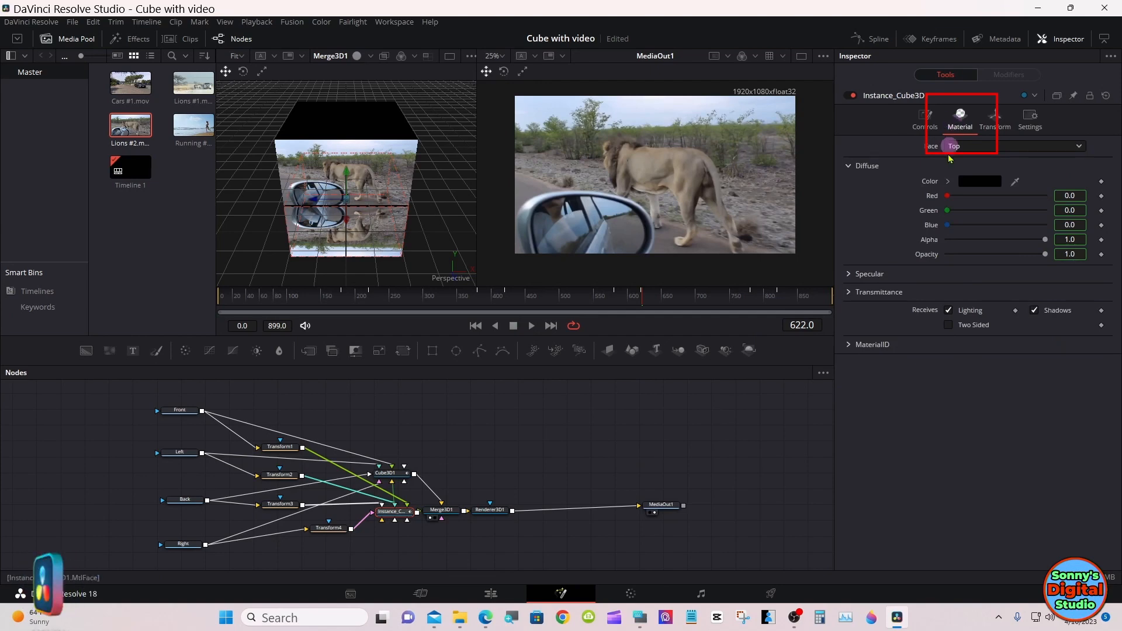
right_click(927, 255)
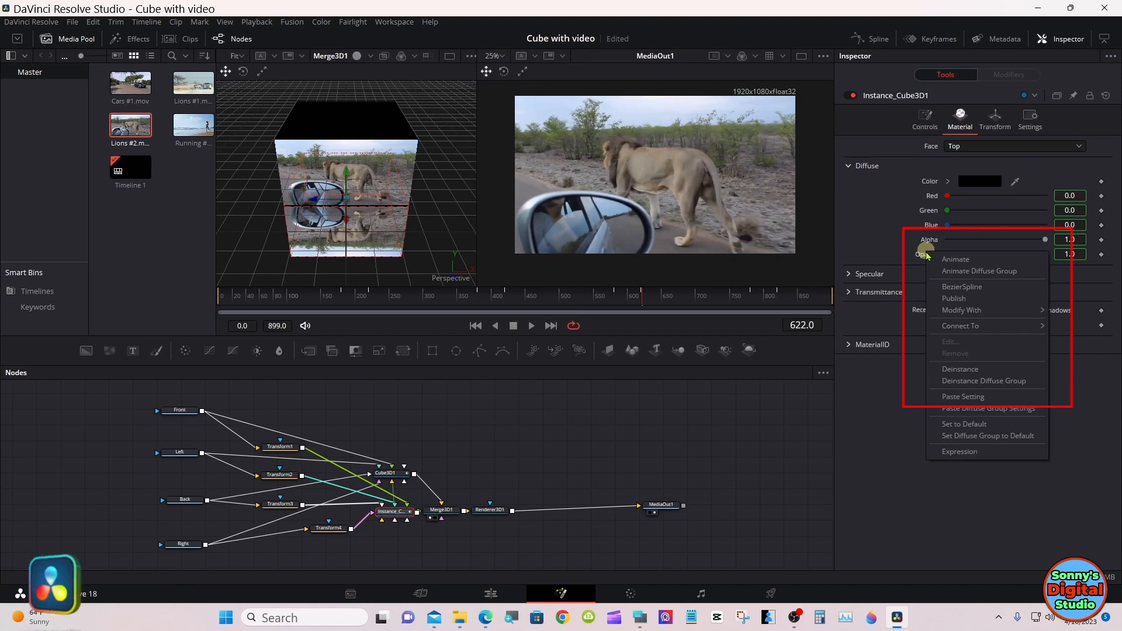
click(965, 370)
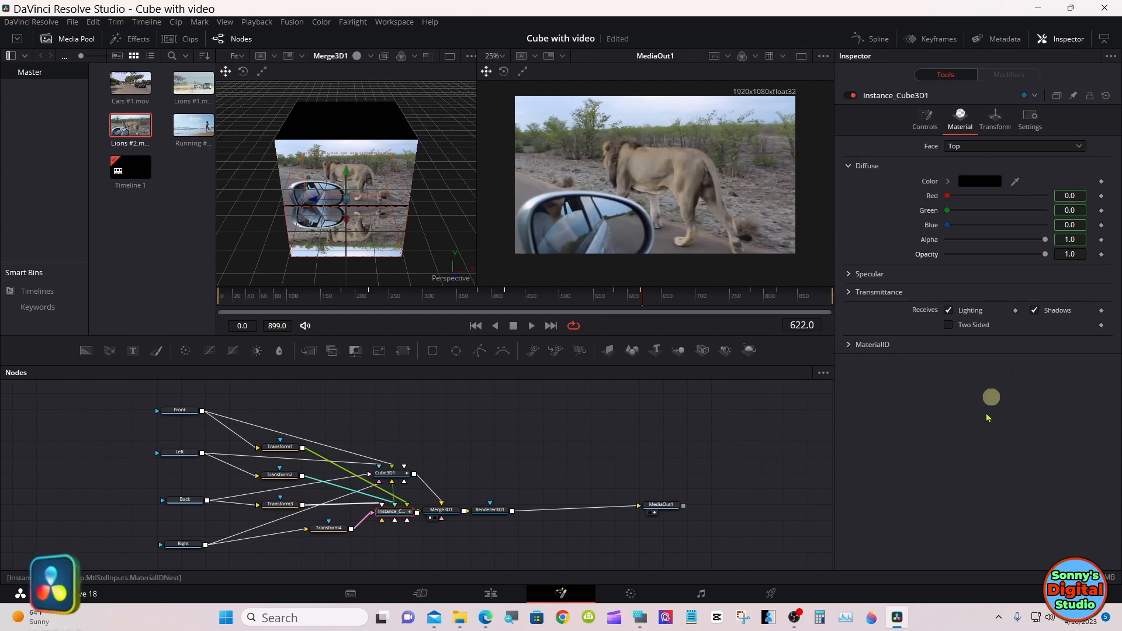
Set the Top face's diffuse Opacity to 0.3 on Instance_Cube3D1 and scrub through the animation to check the lower cube
click(645, 615)
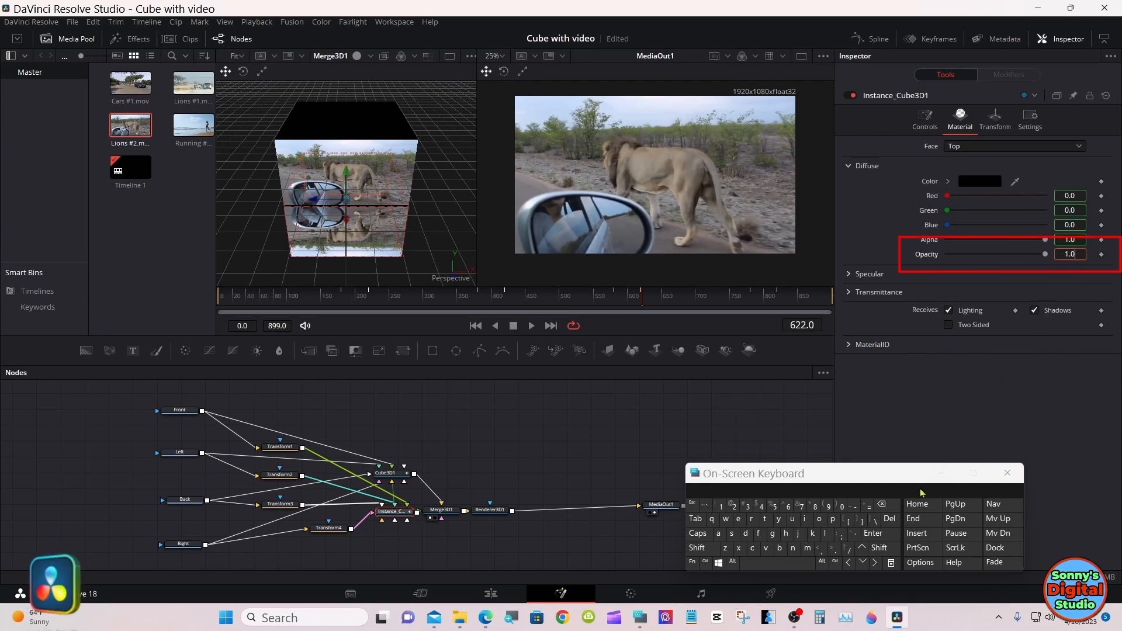
click(883, 505)
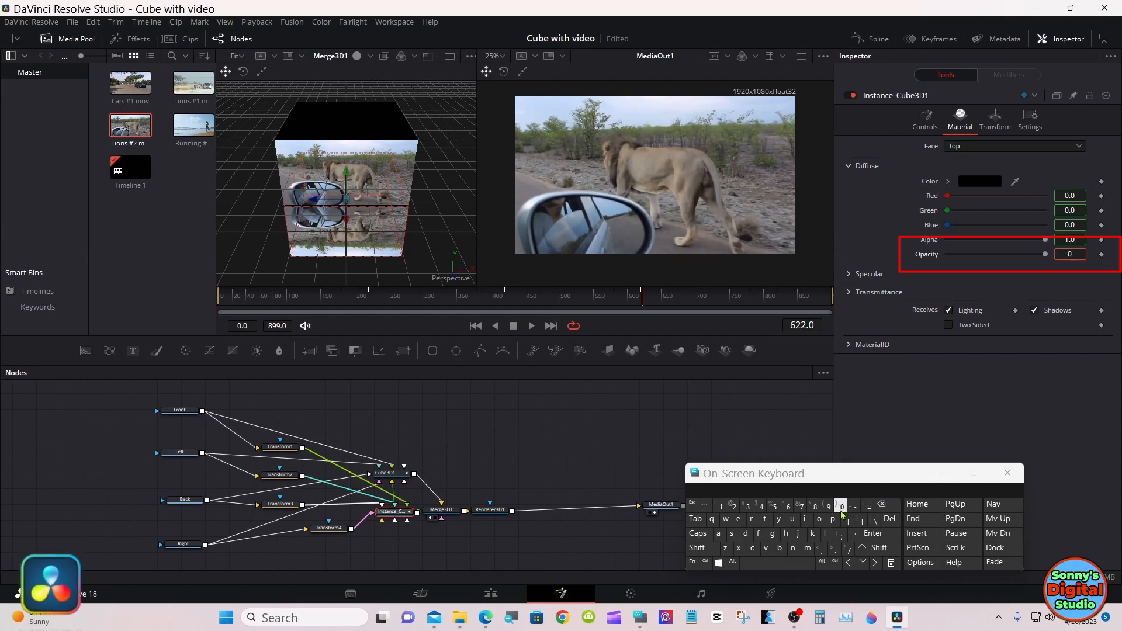
text(0)
click(835, 549)
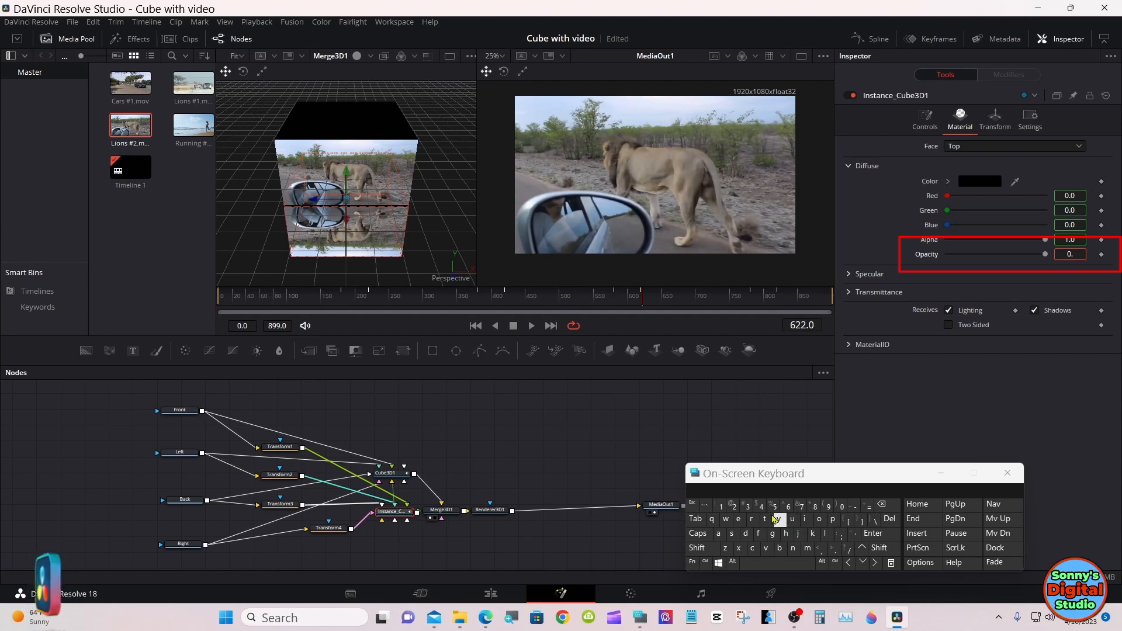
text(3)
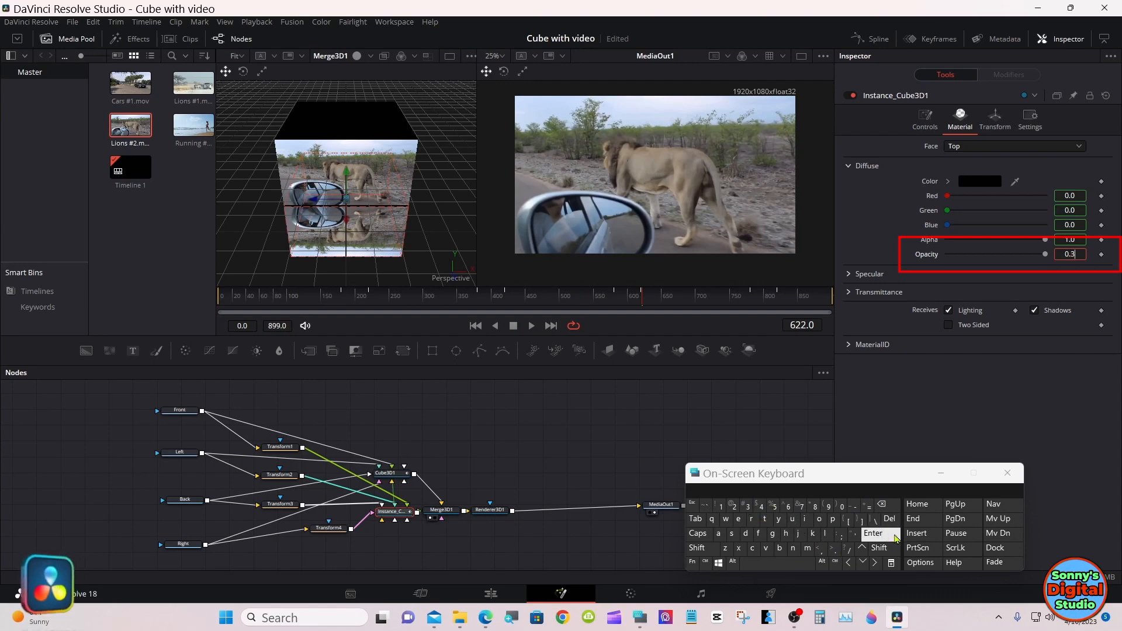
click(873, 532)
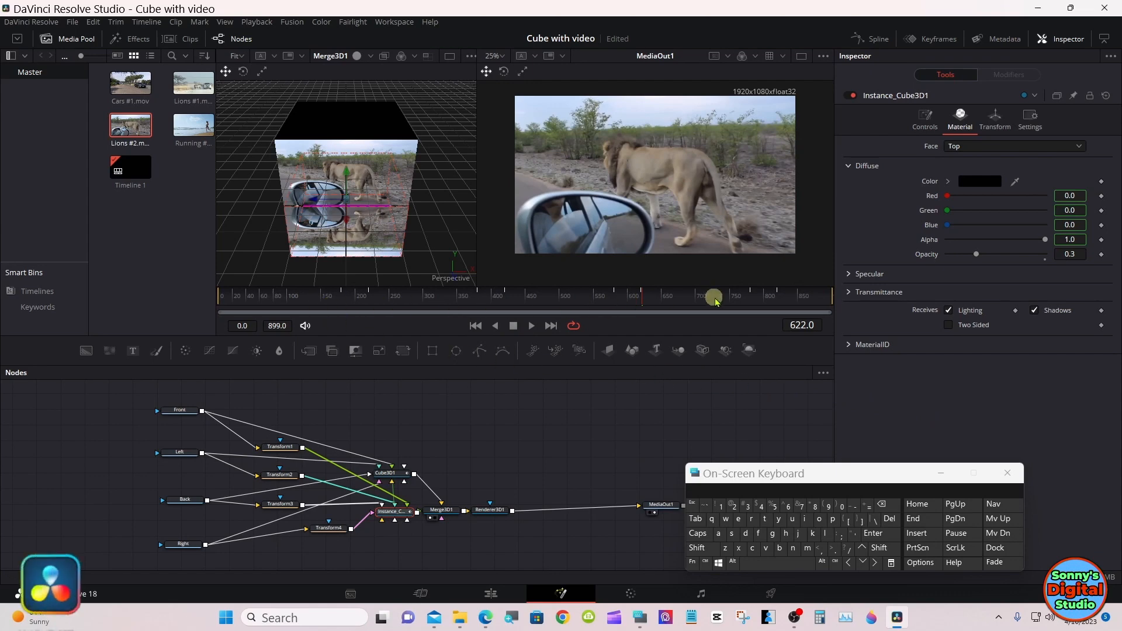
drag(714, 297, 795, 301)
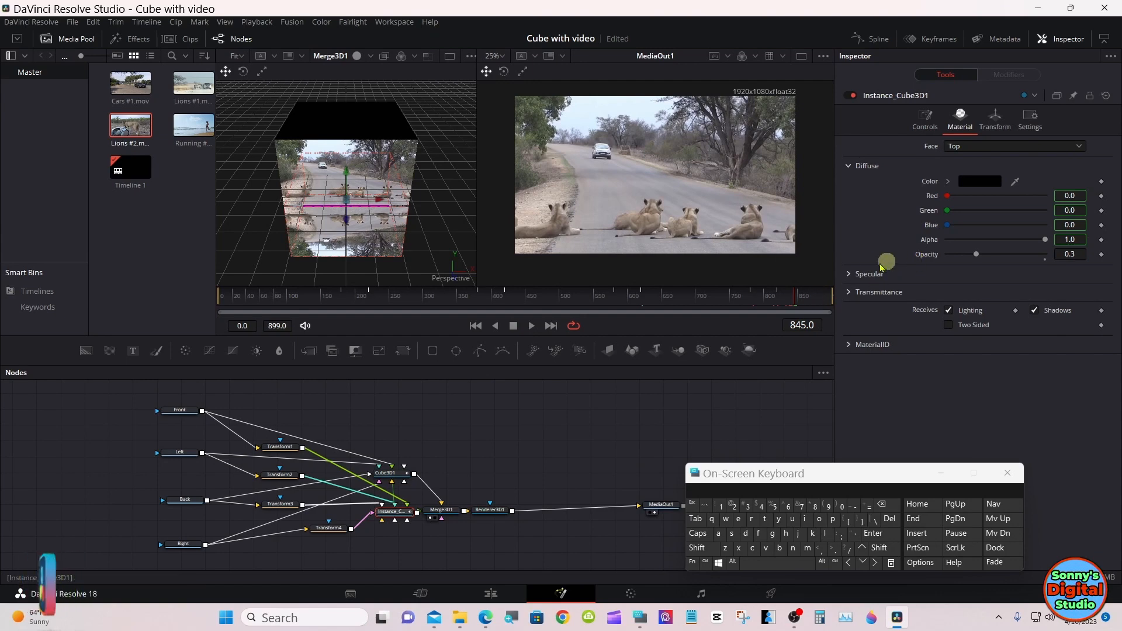
drag(587, 299, 638, 299)
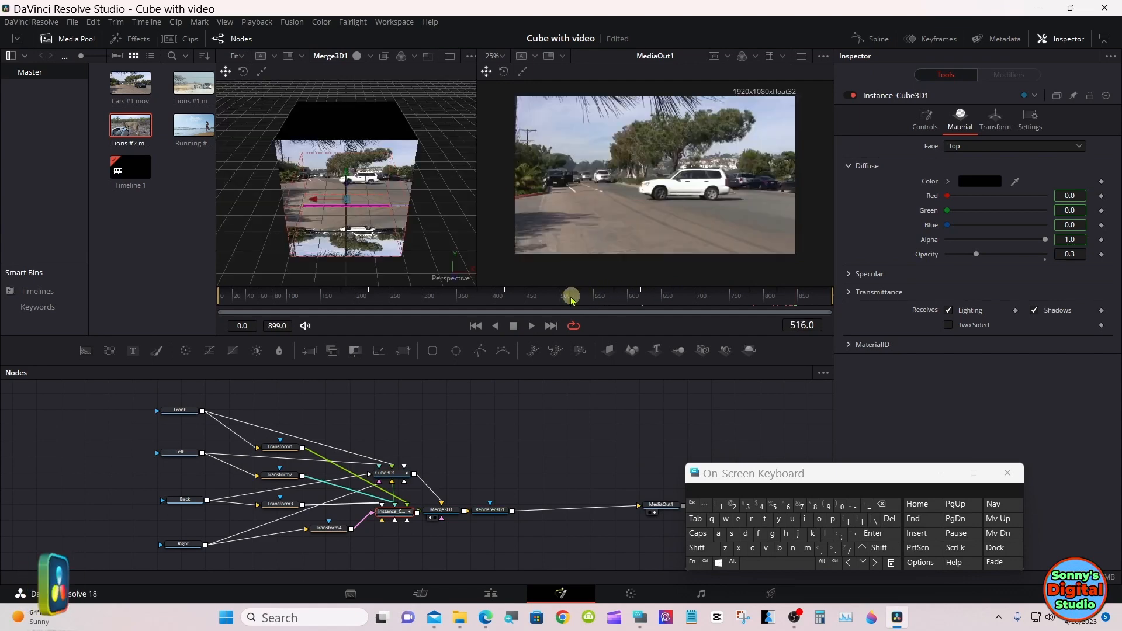
Switch Instance_Cube3D1's material to the Front face and deinstance its diffuse Opacity
click(979, 146)
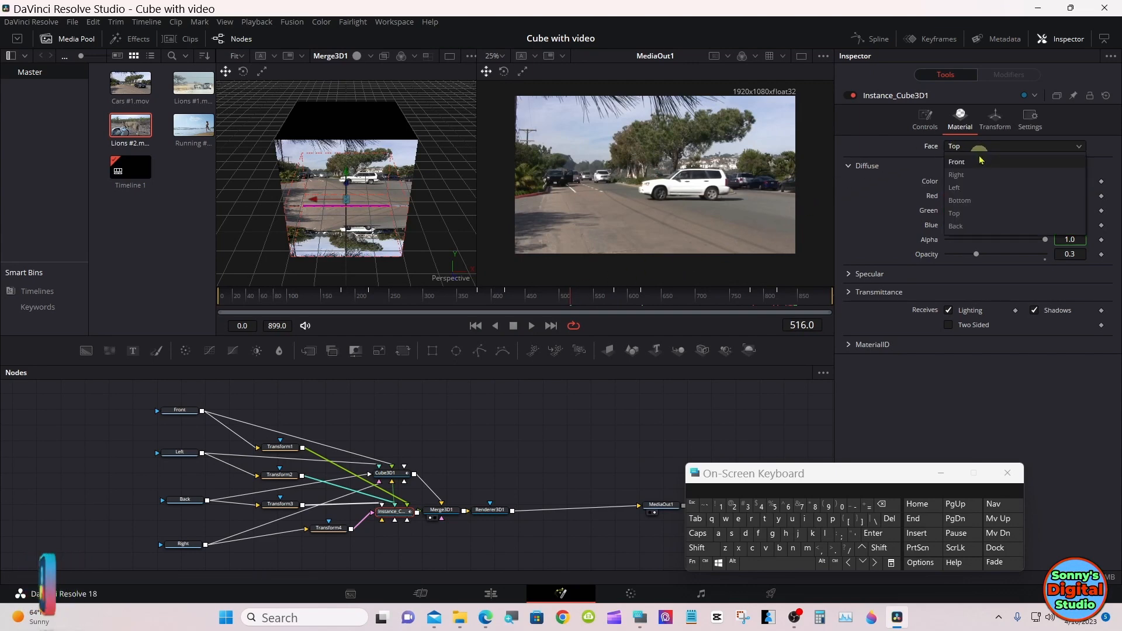
click(980, 159)
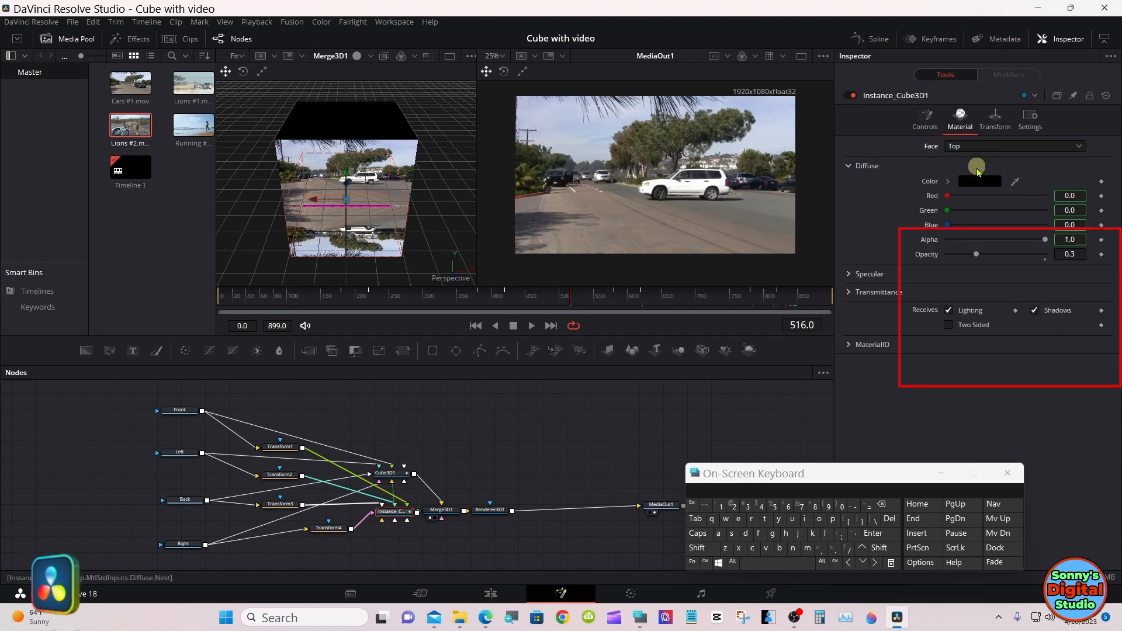
click(971, 148)
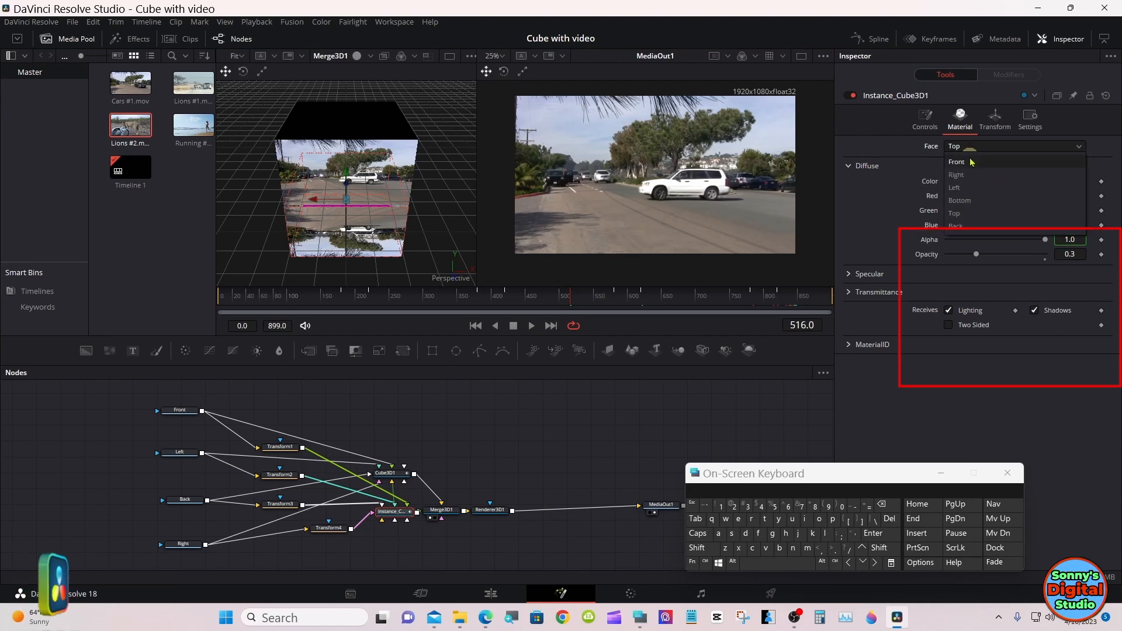
click(970, 163)
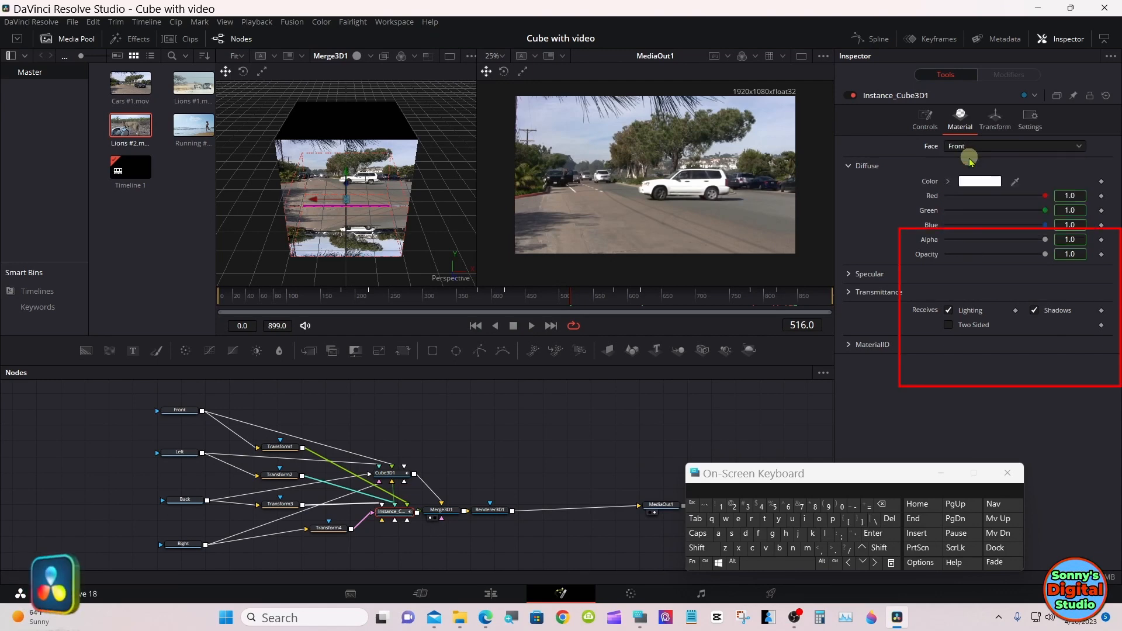
right_click(920, 255)
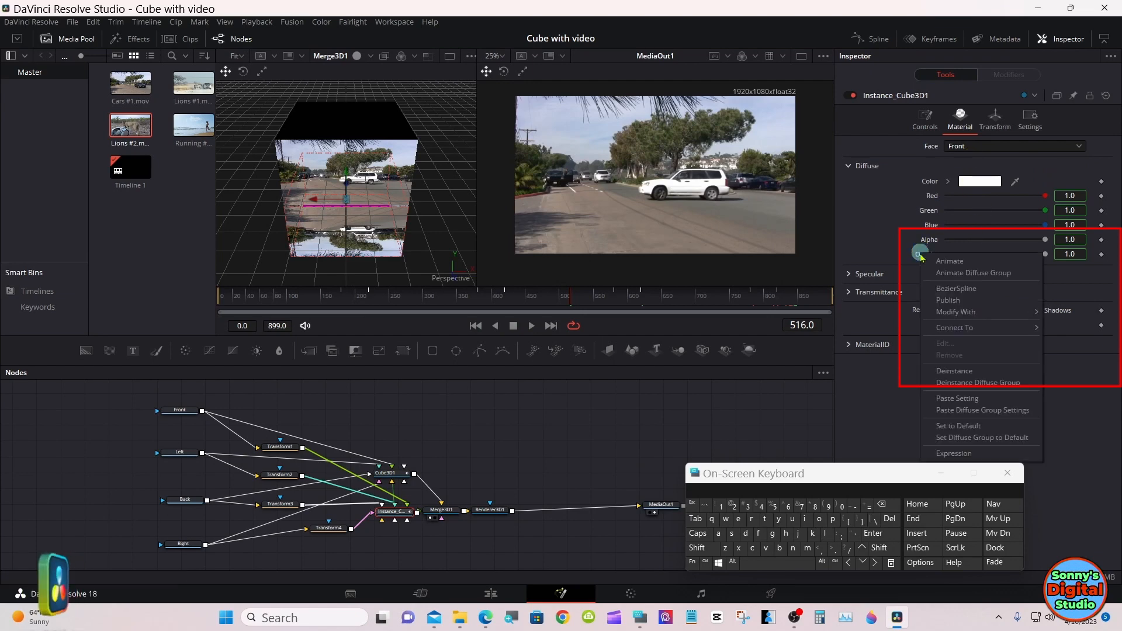
click(951, 371)
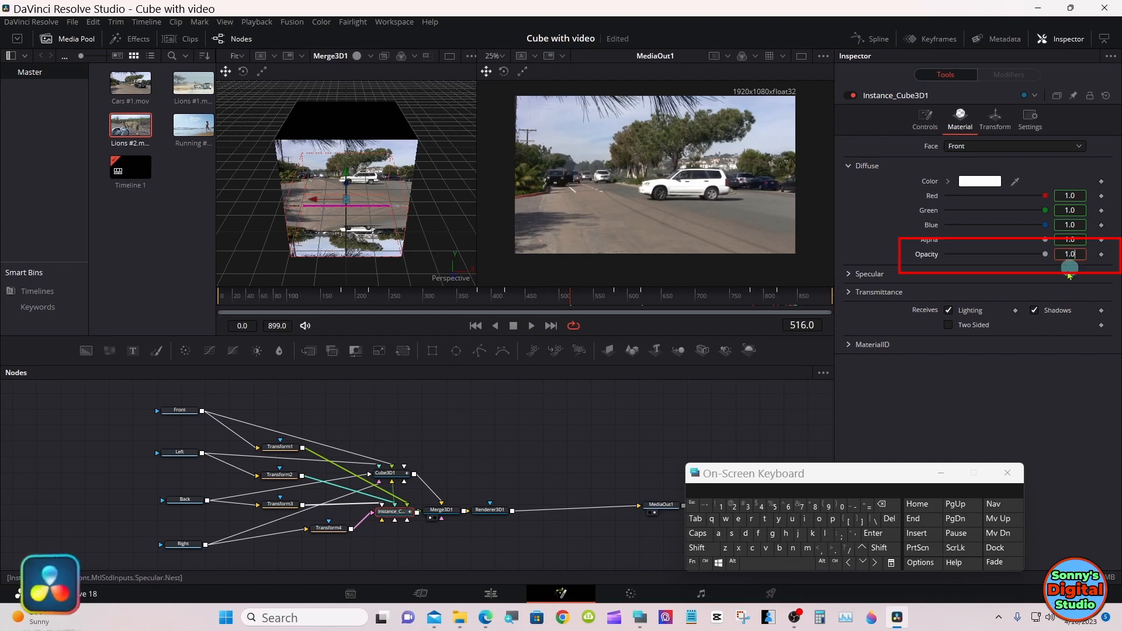
Set the Front face's diffuse Opacity to 0.3 on the instanced cube
click(892, 506)
click(892, 506)
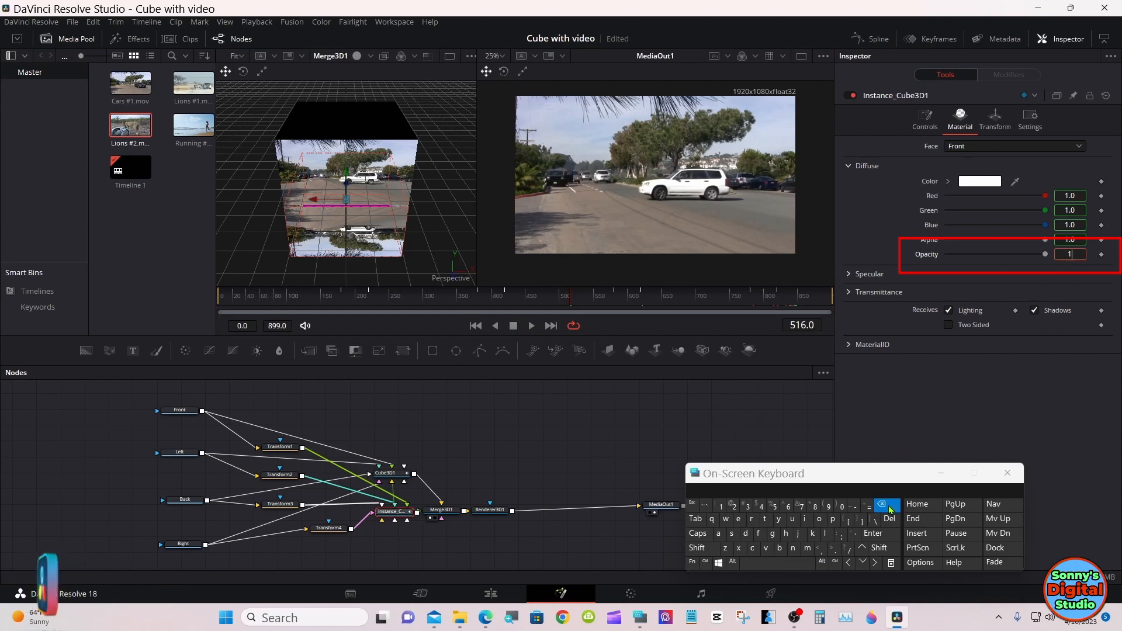
click(892, 506)
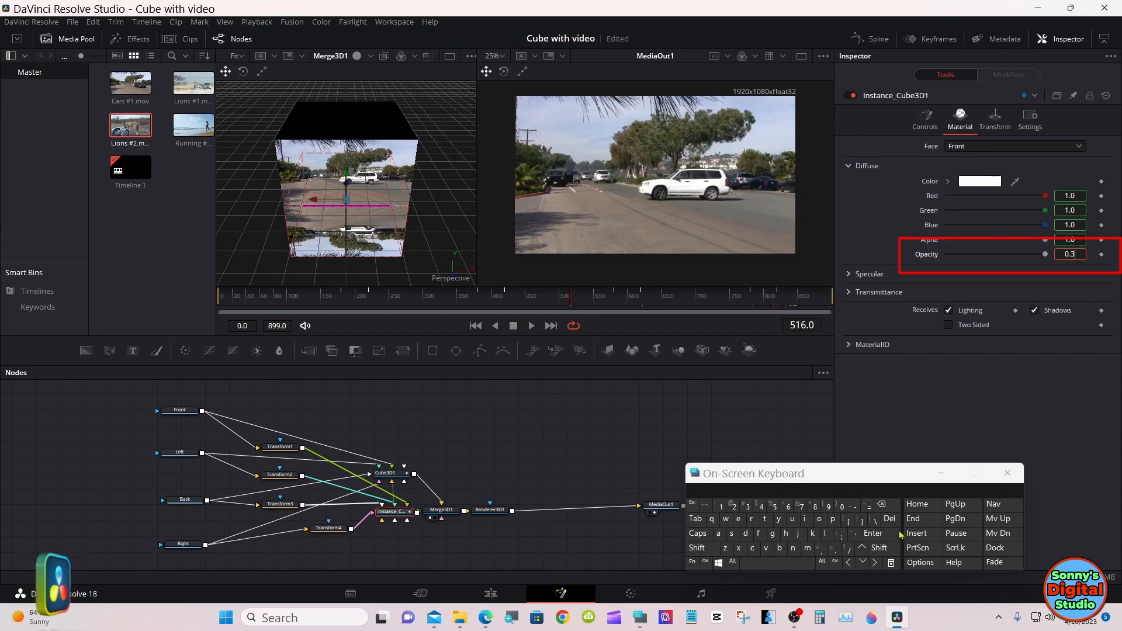
click(927, 417)
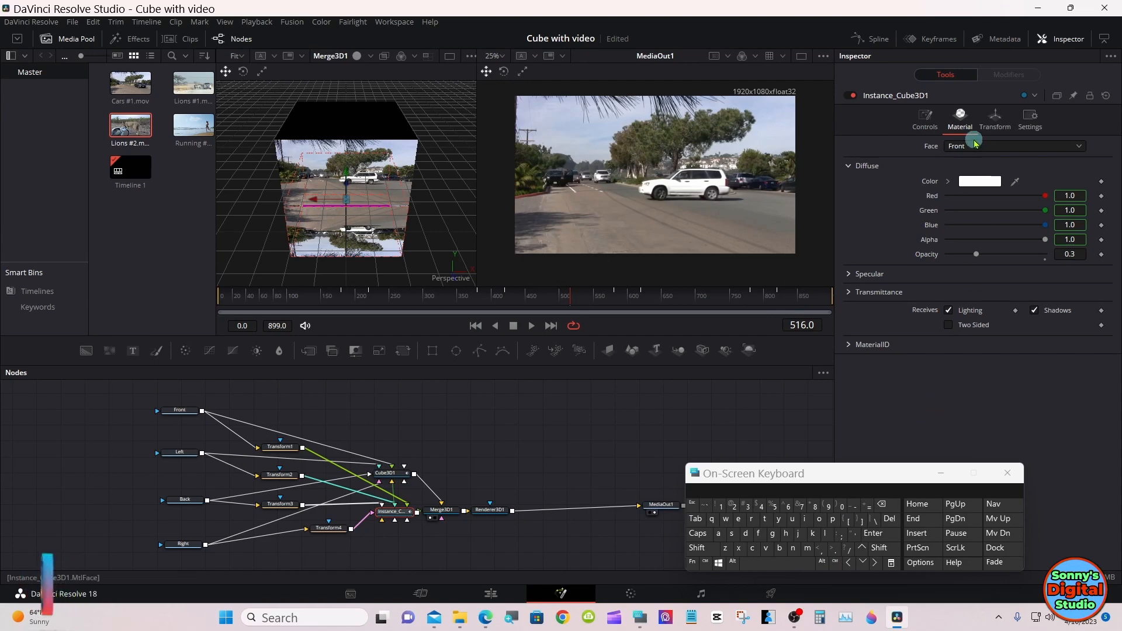
Switch Instance_Cube3D1's material to the Right face and deinstance its diffuse Opacity
click(974, 146)
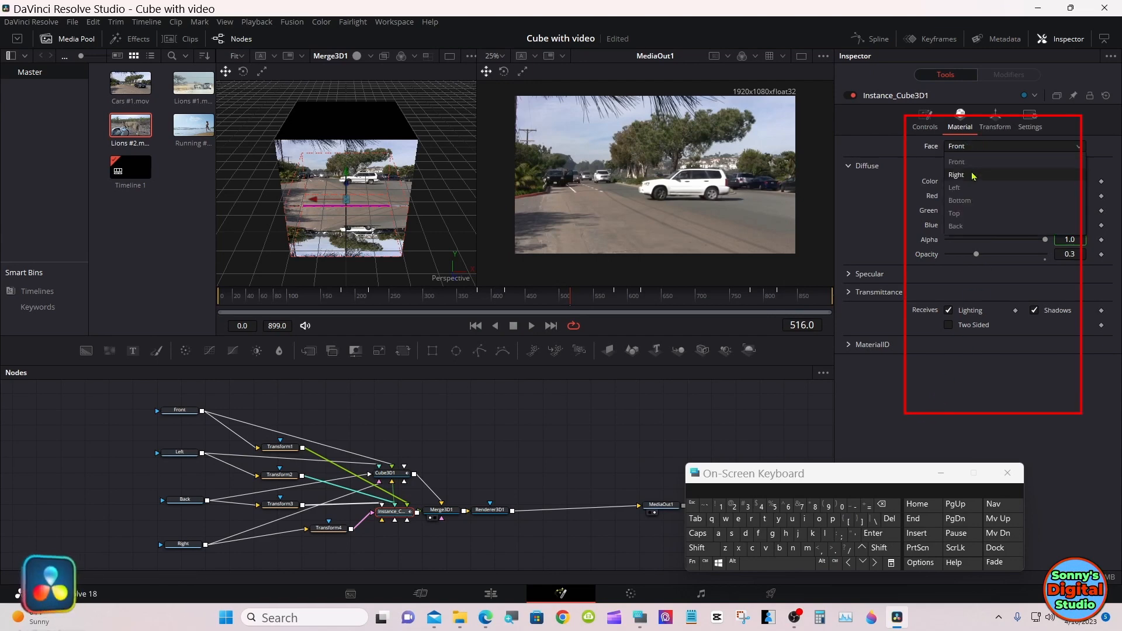
click(973, 175)
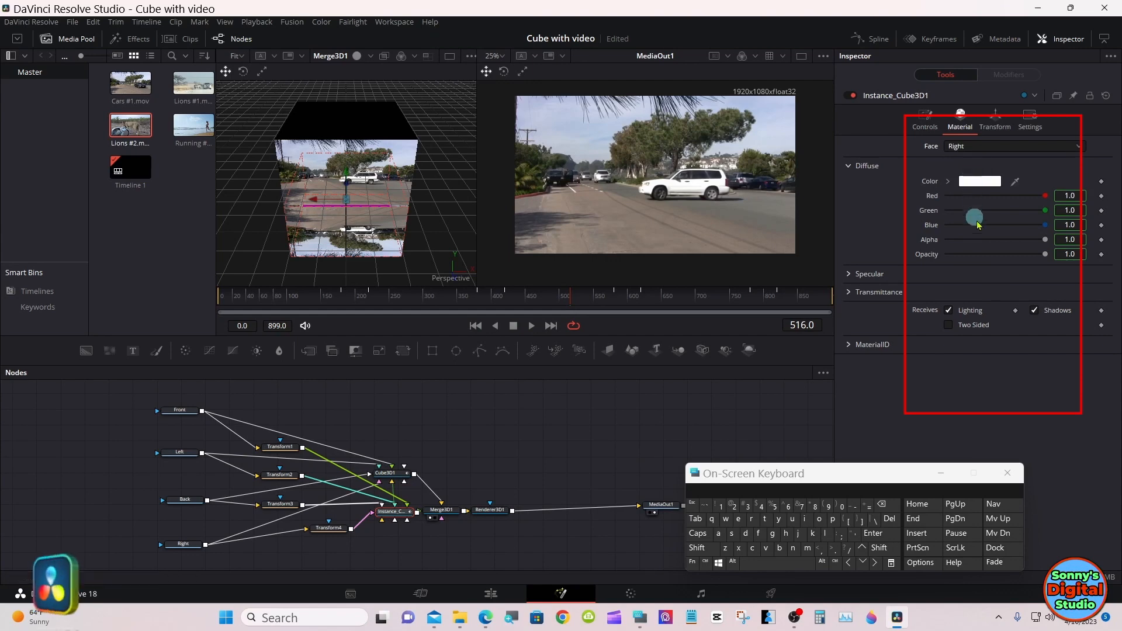
right_click(938, 255)
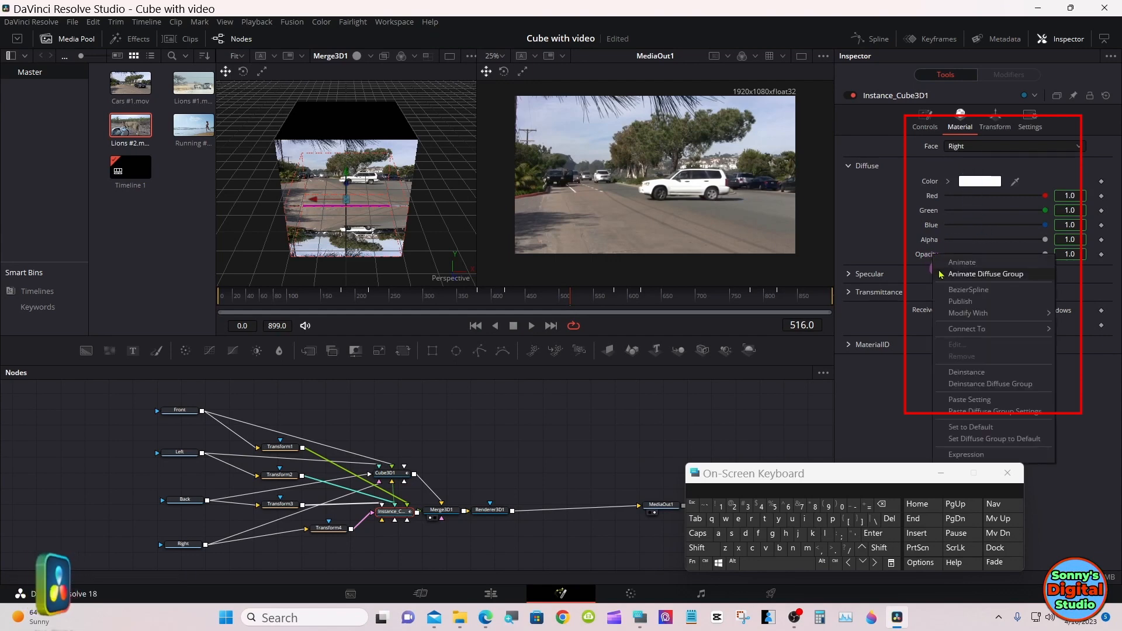
click(963, 372)
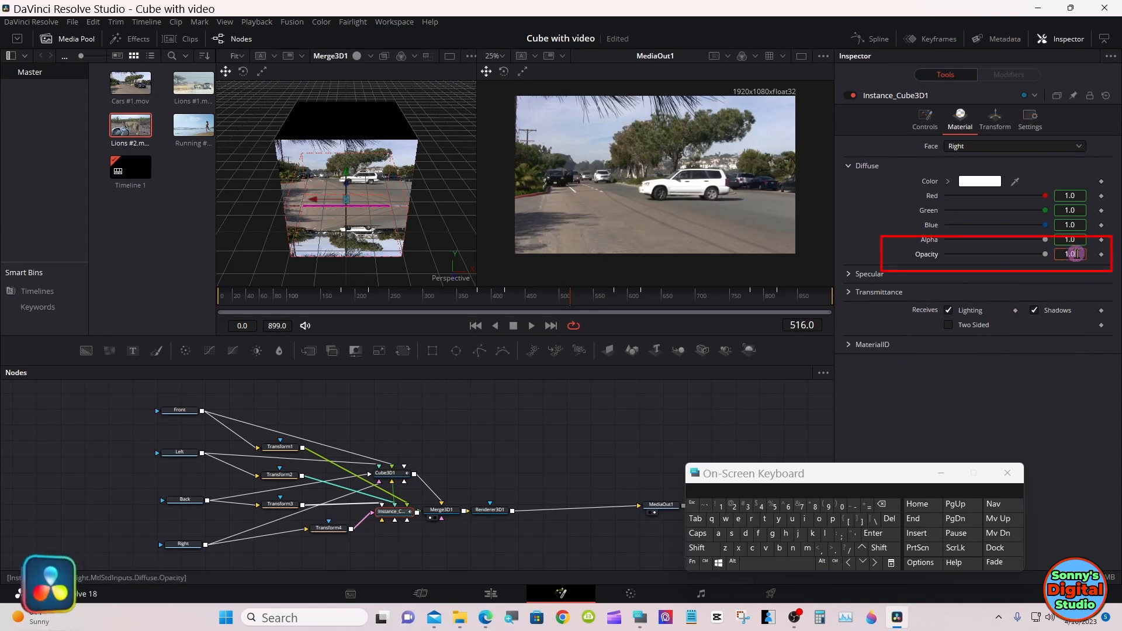
Set the Right face's diffuse Opacity to 0.3 on the instanced cube
click(888, 506)
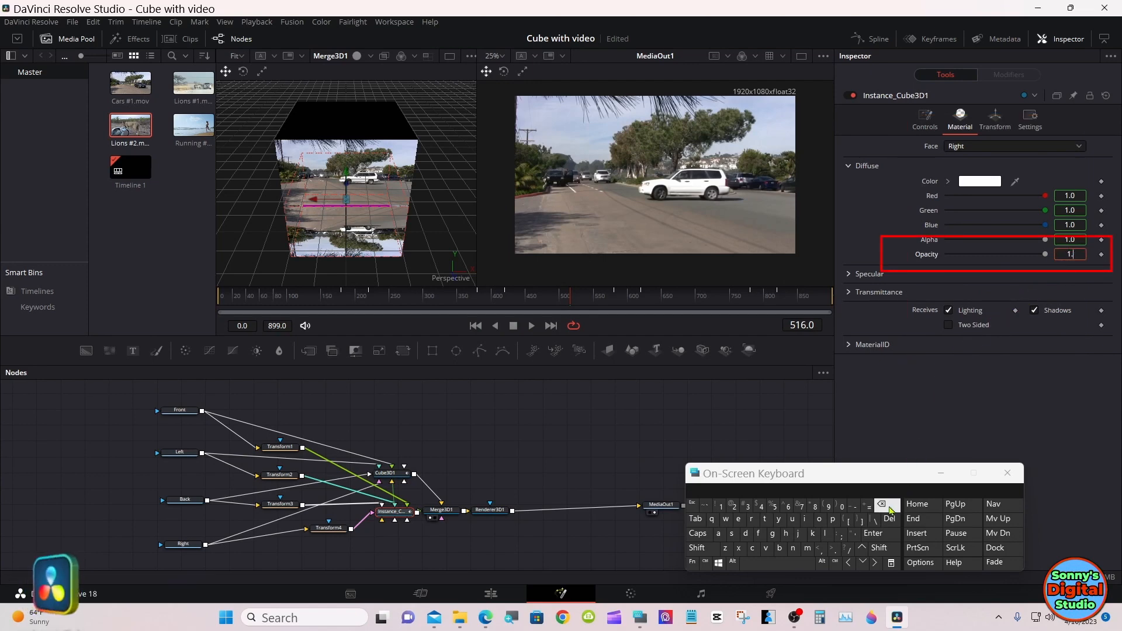
click(888, 506)
click(840, 505)
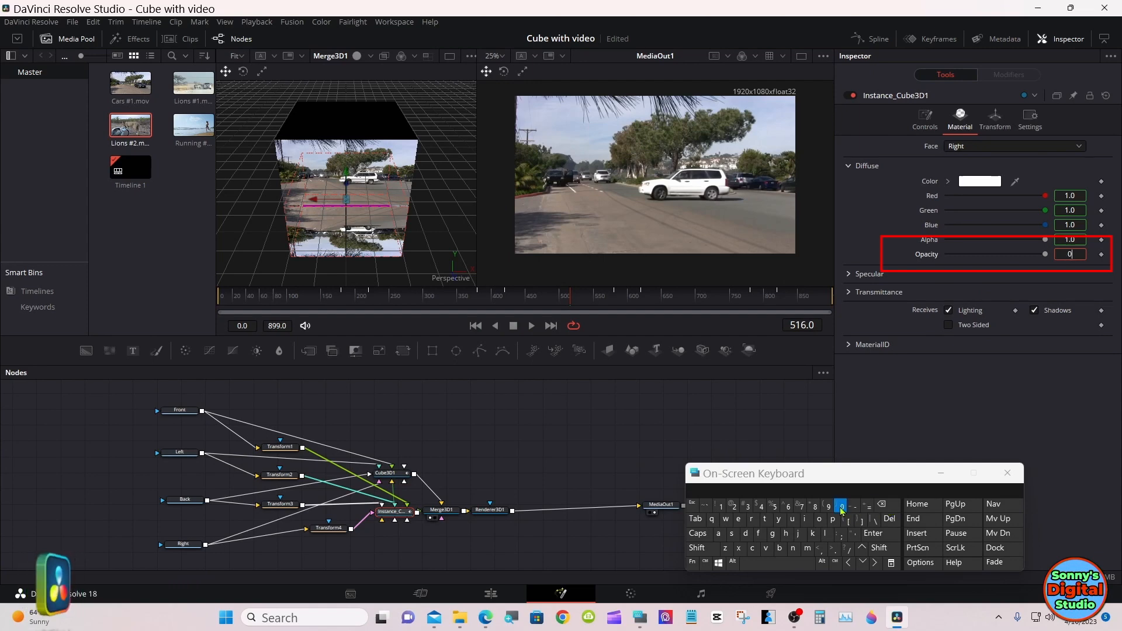
click(835, 550)
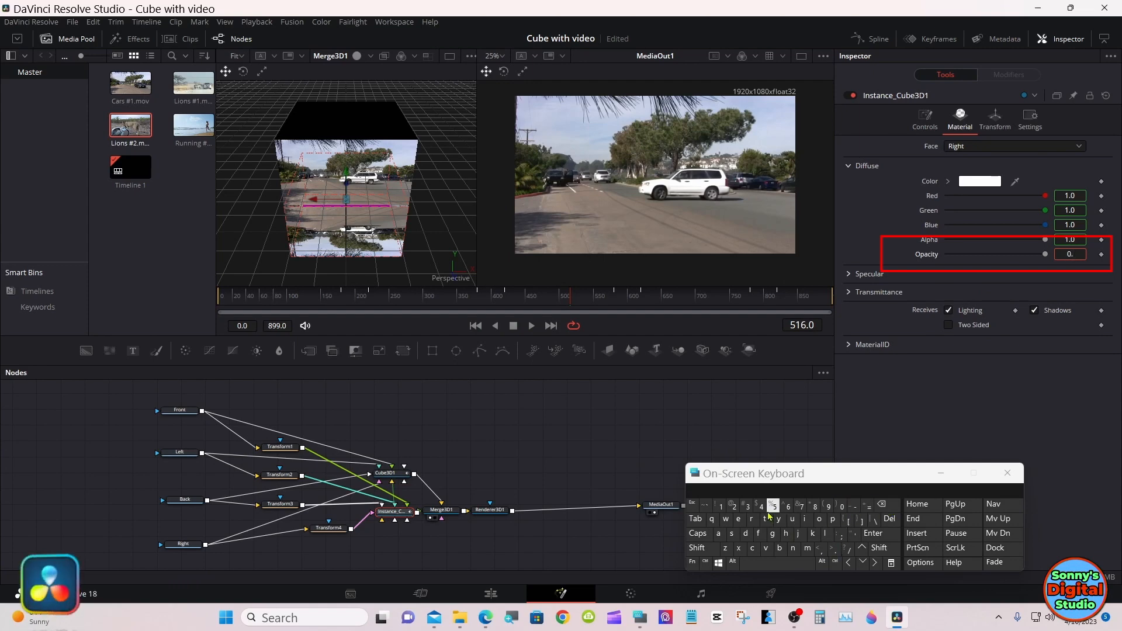
click(746, 507)
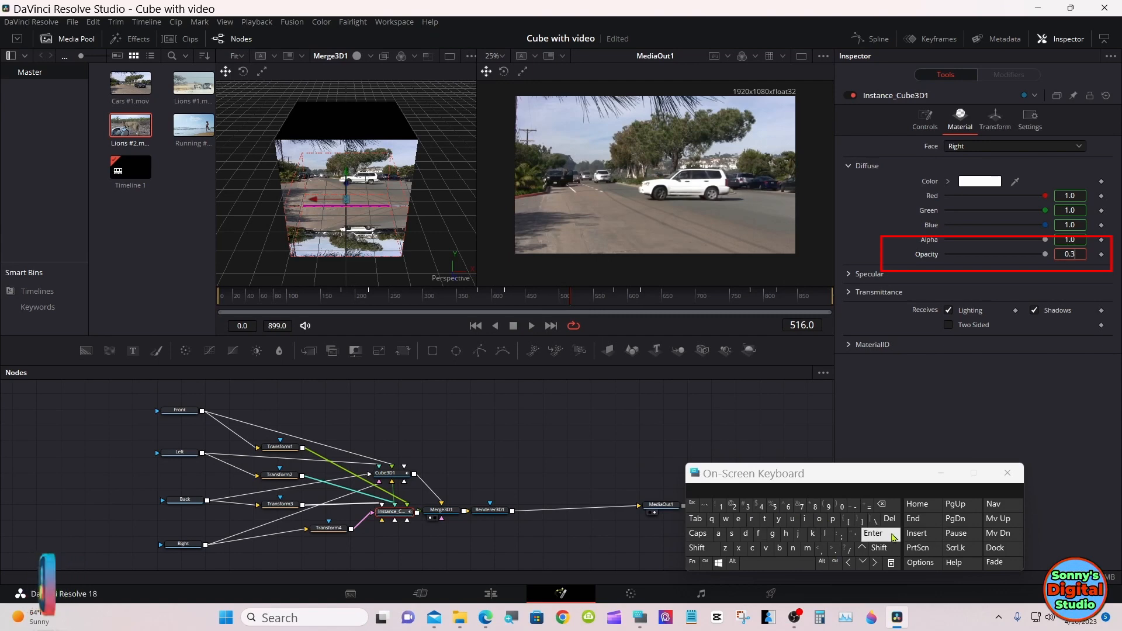
click(873, 533)
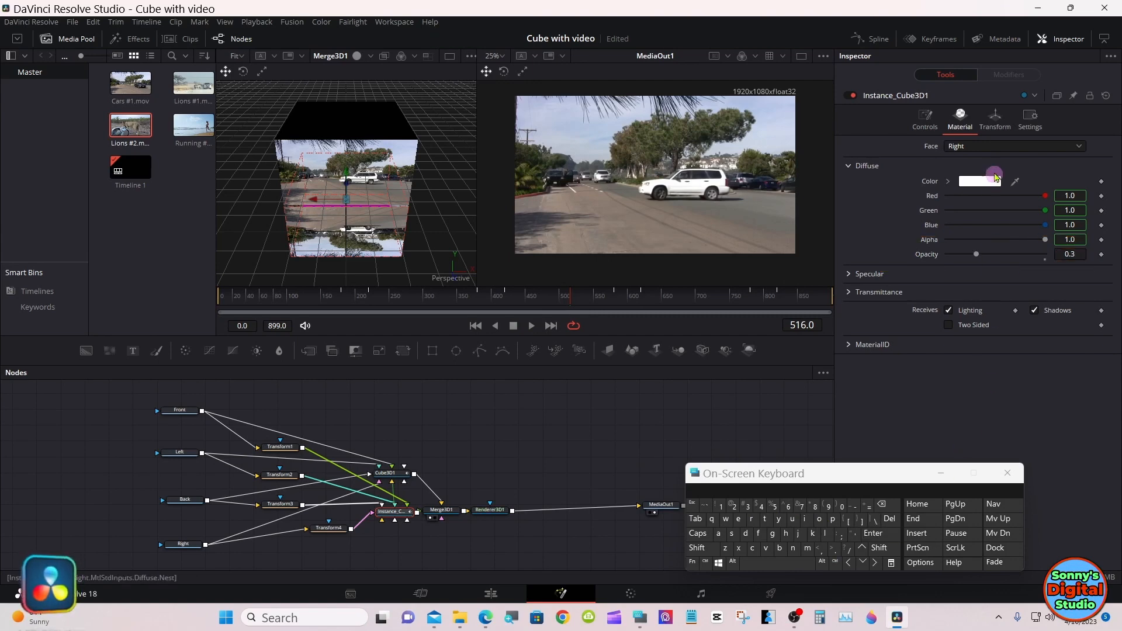
Switch Instance_Cube3D1's material to the Left face and deinstance its diffuse Opacity
click(982, 150)
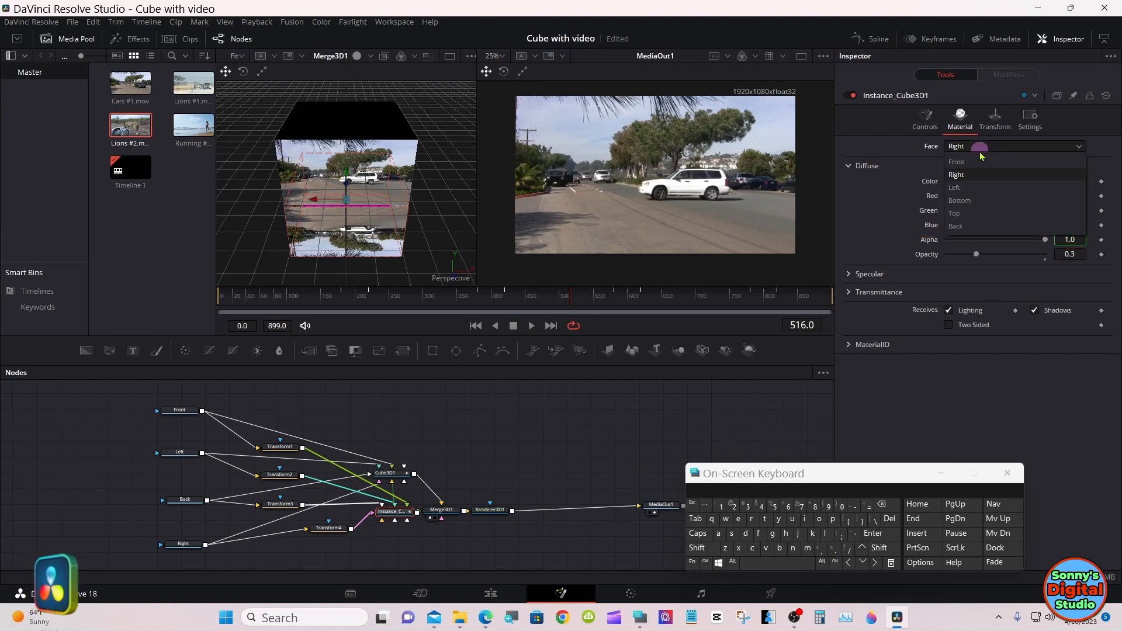
click(975, 189)
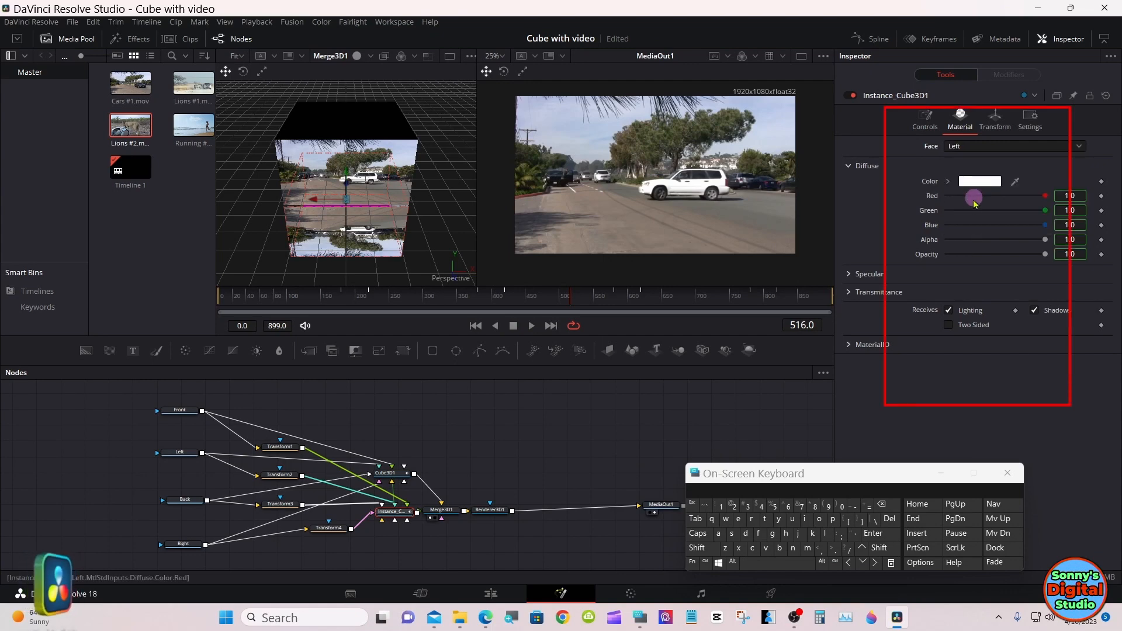
right_click(934, 259)
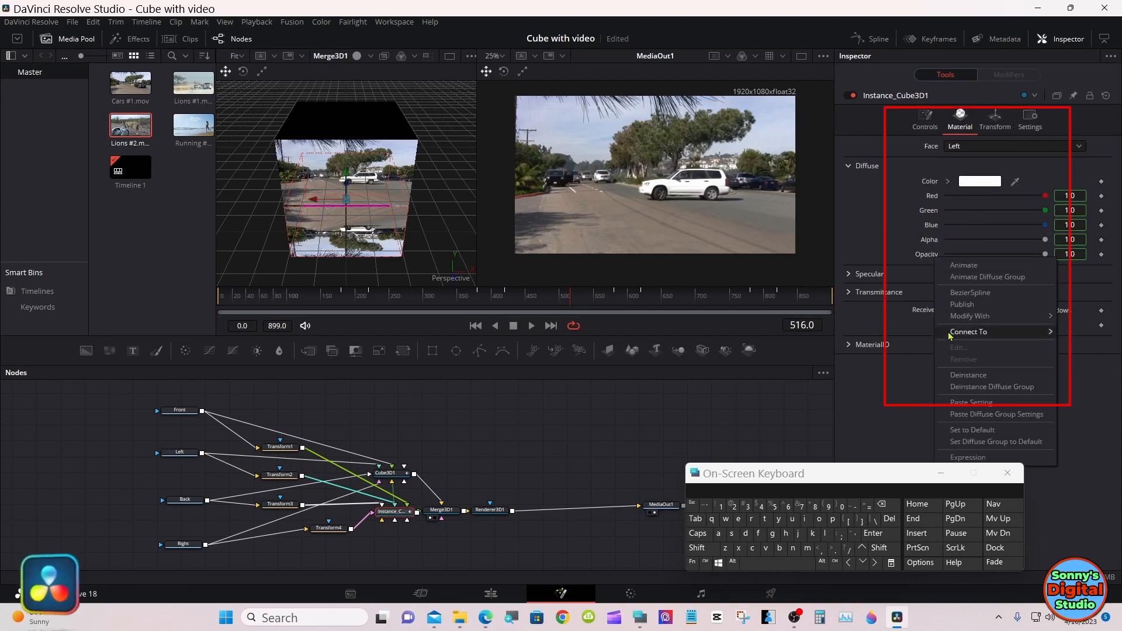
click(968, 377)
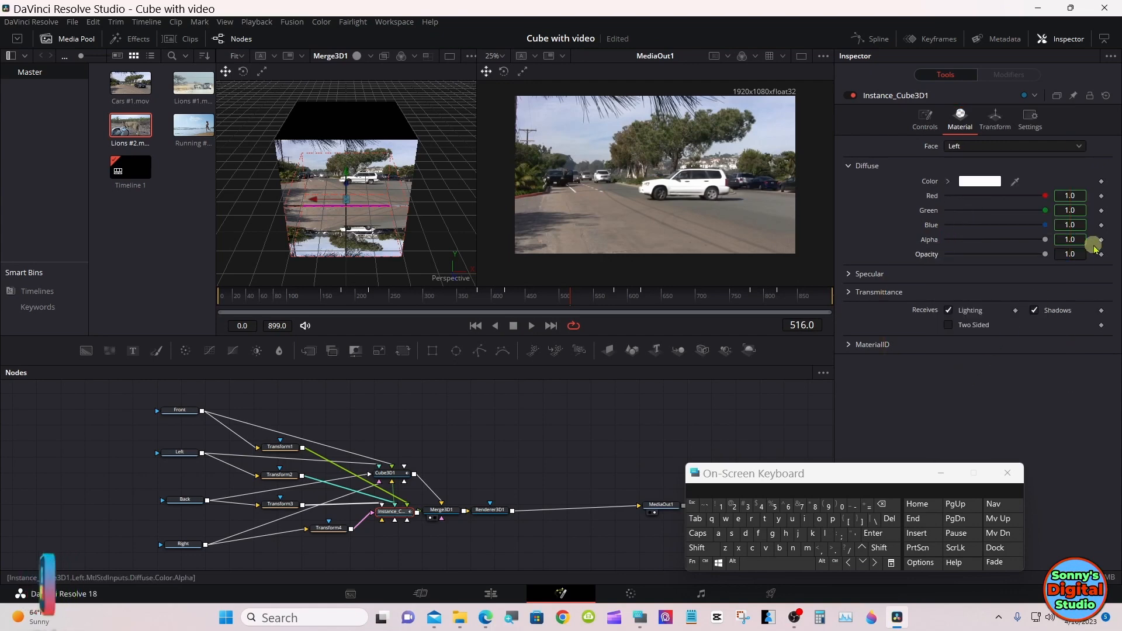
Set the Left face's diffuse Opacity to 0.3 on the instanced cube
click(1061, 257)
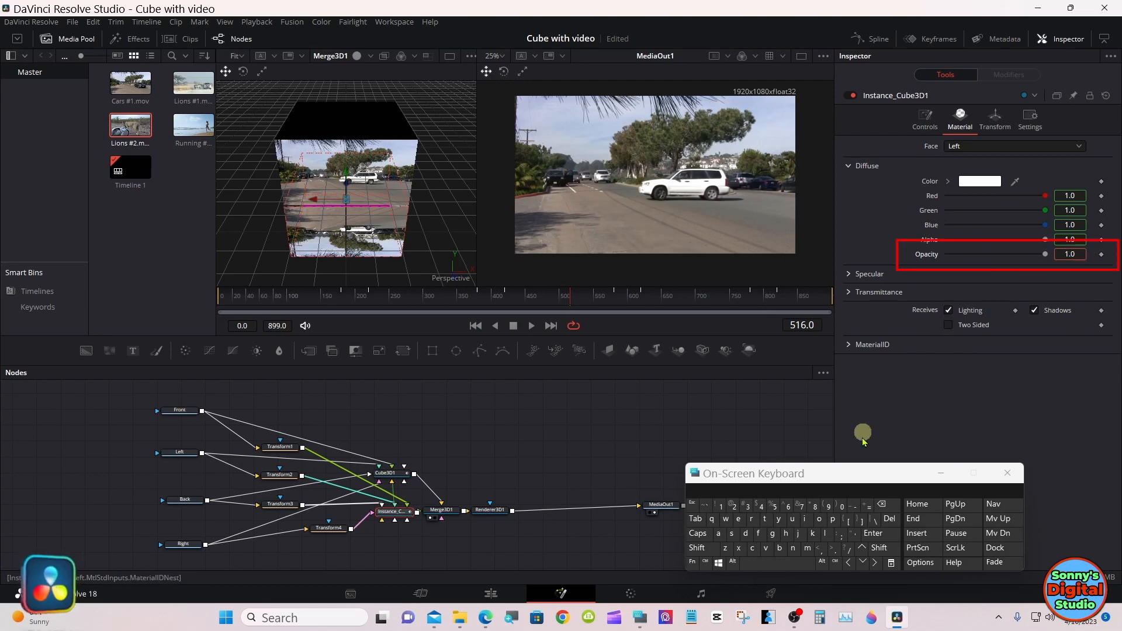
click(883, 505)
click(884, 505)
click(883, 504)
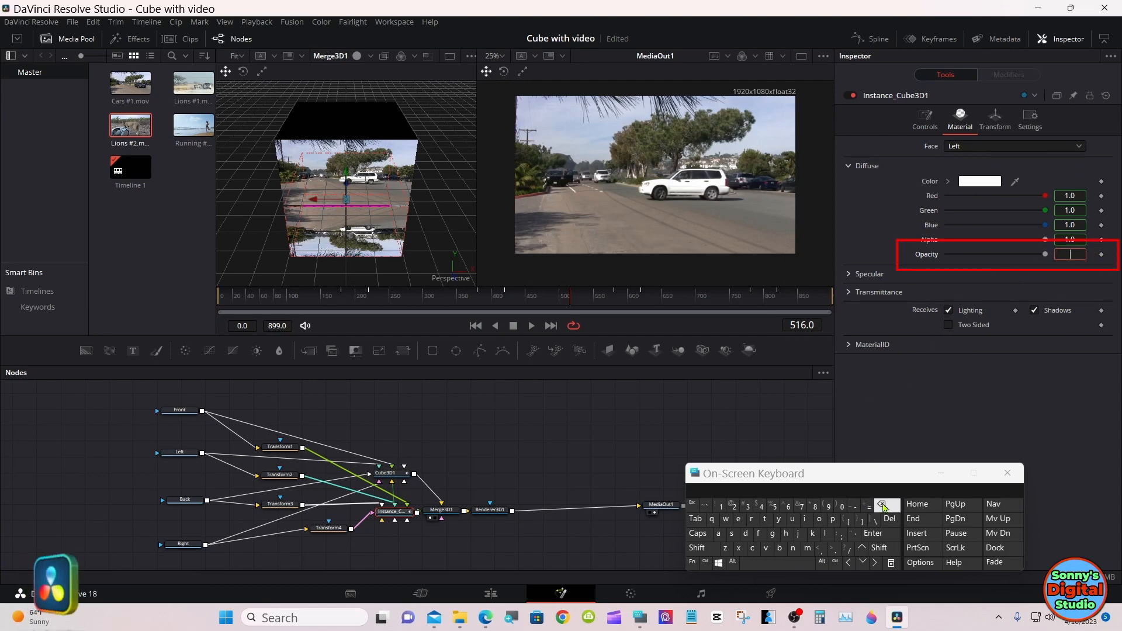
click(842, 506)
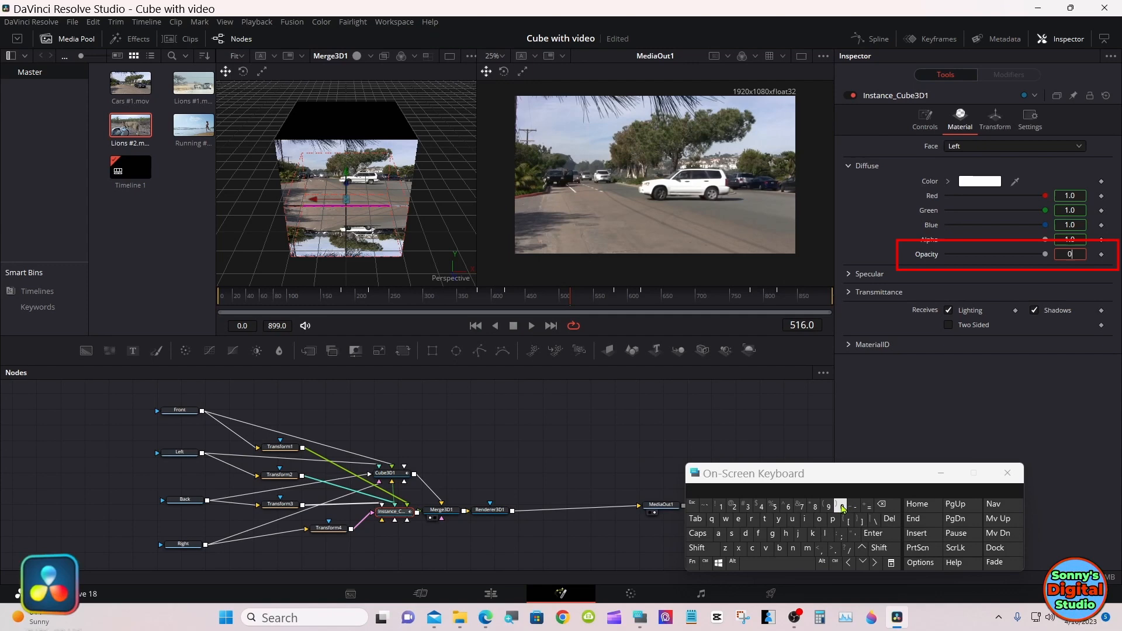
click(831, 550)
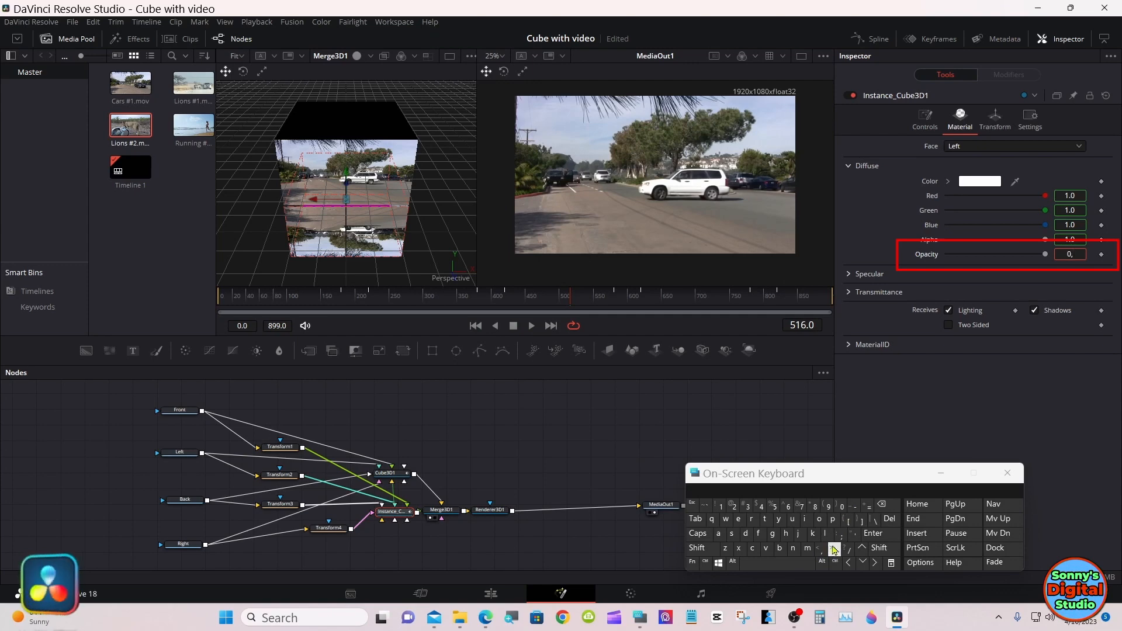
click(881, 503)
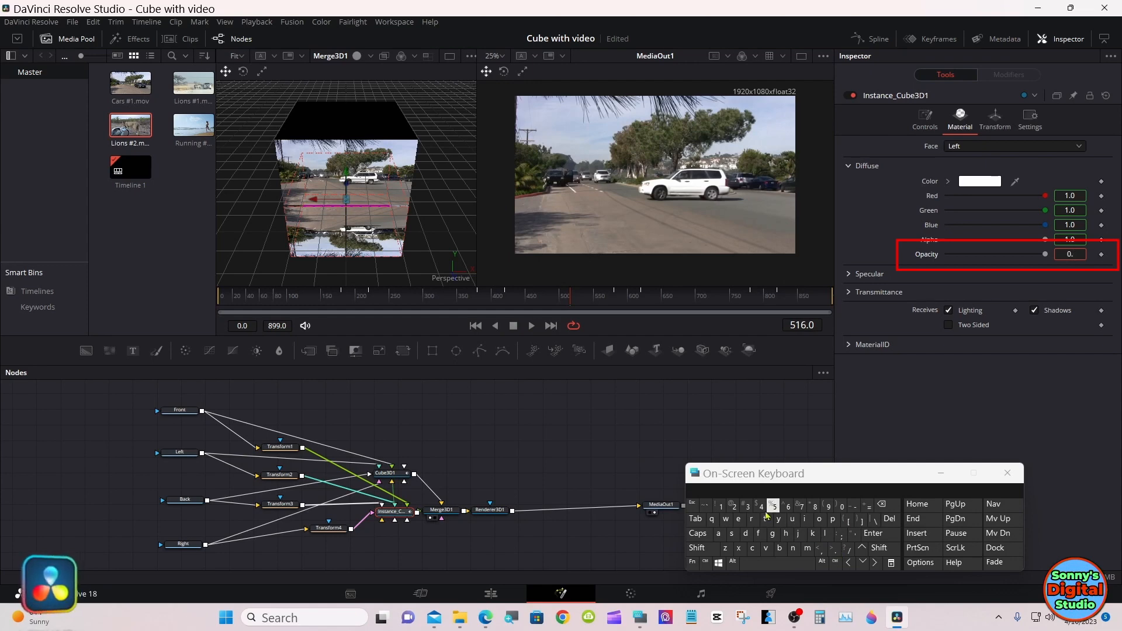
click(873, 532)
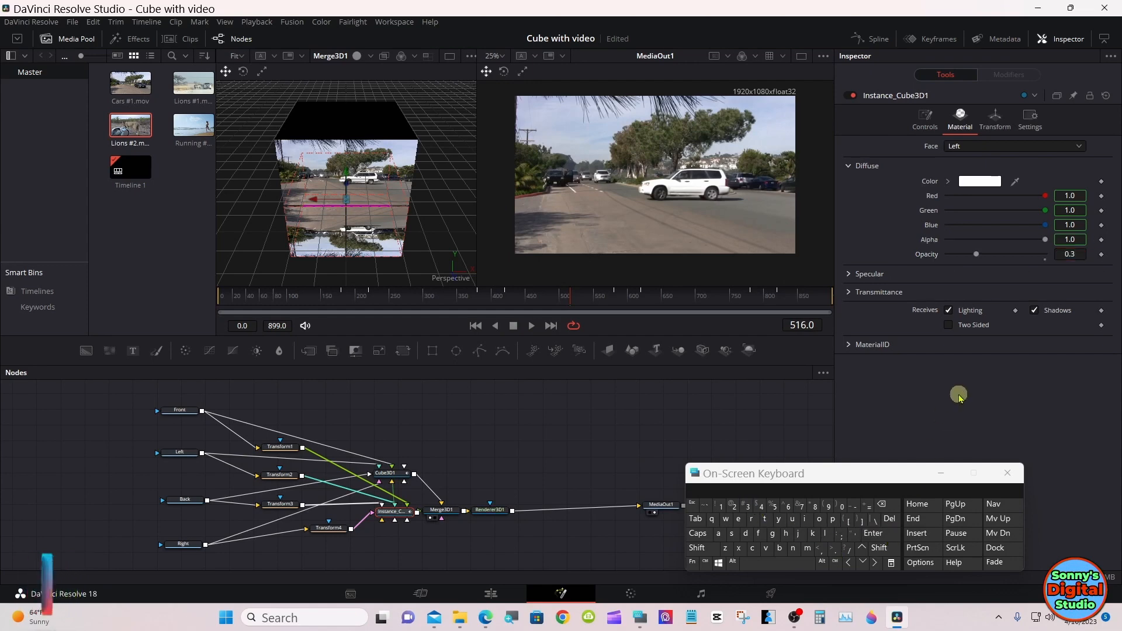
Switch Instance_Cube3D1's material to the Back face, deinstance its diffuse Opacity and set it to 0.3
click(962, 146)
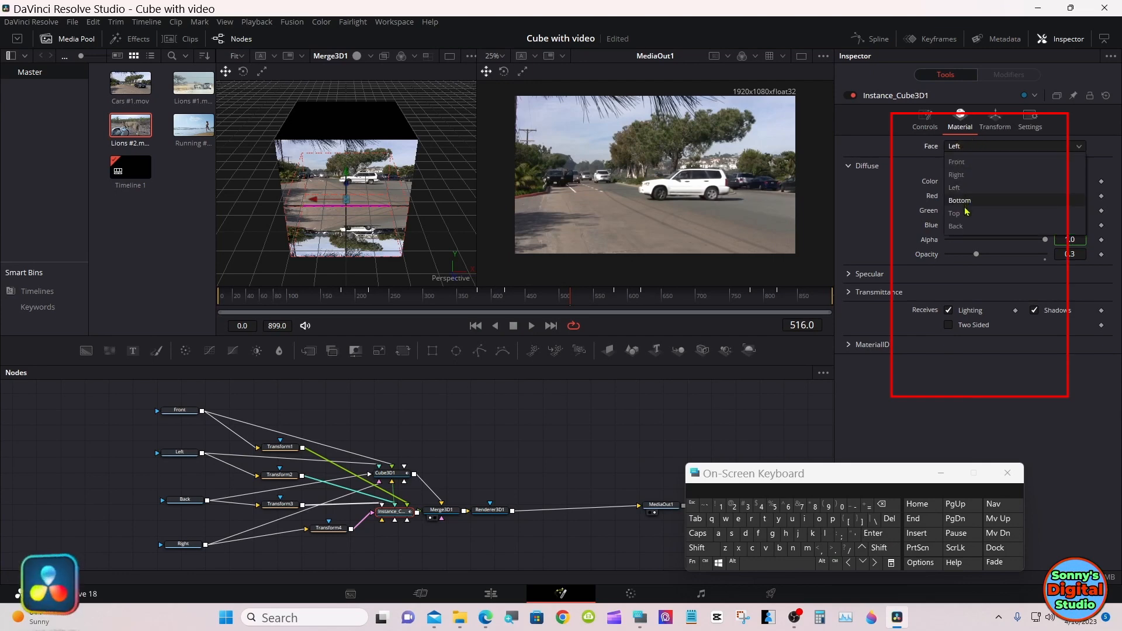
click(964, 226)
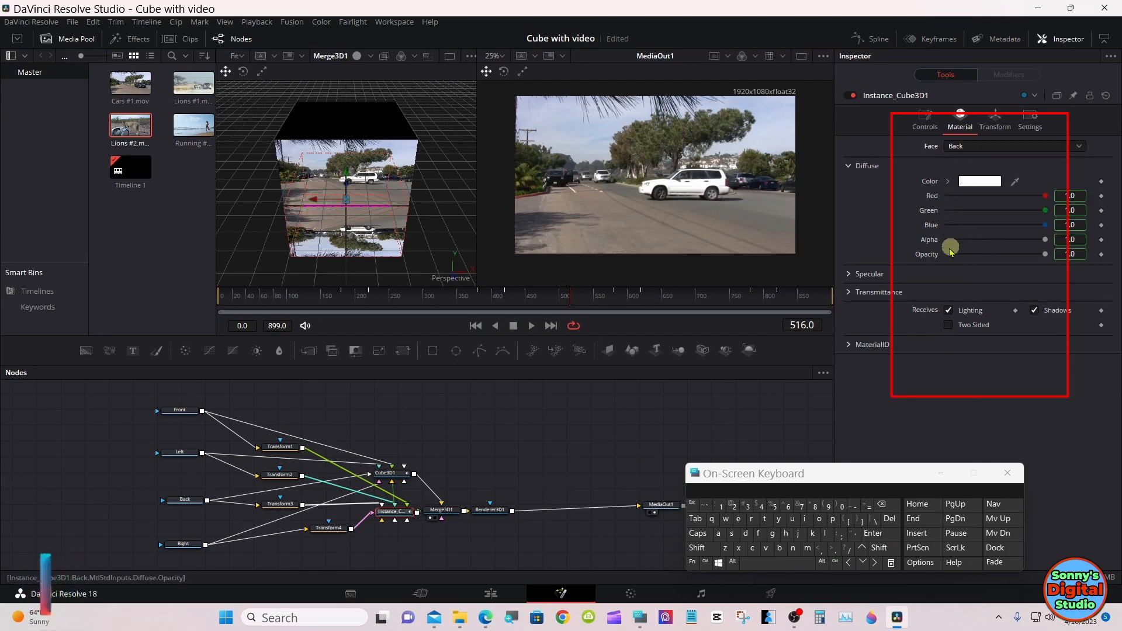
right_click(931, 257)
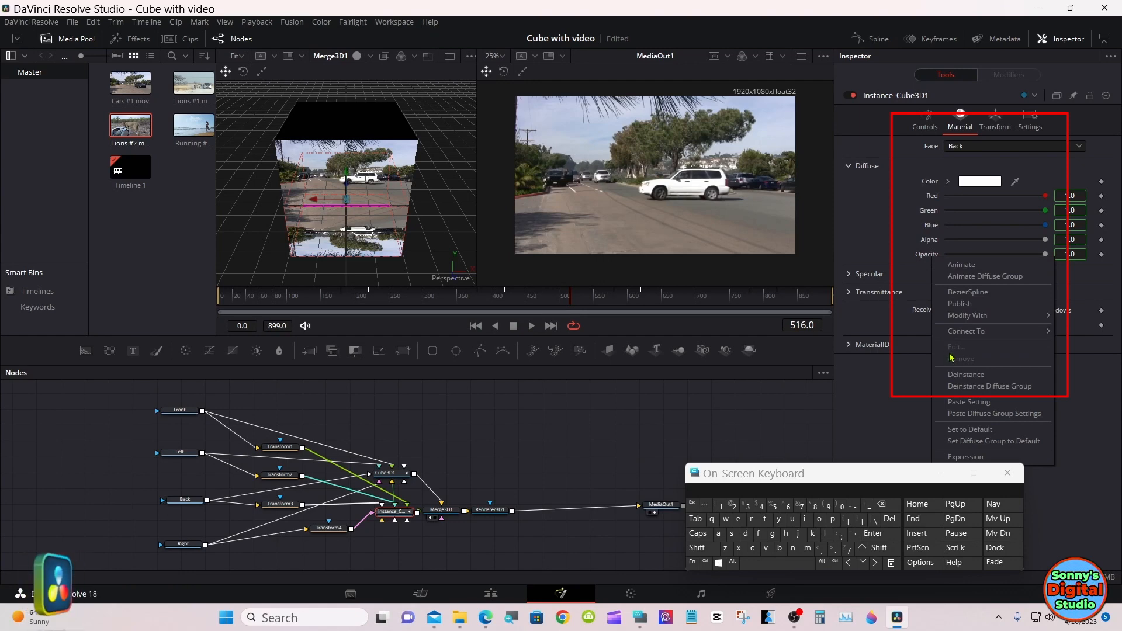
click(958, 373)
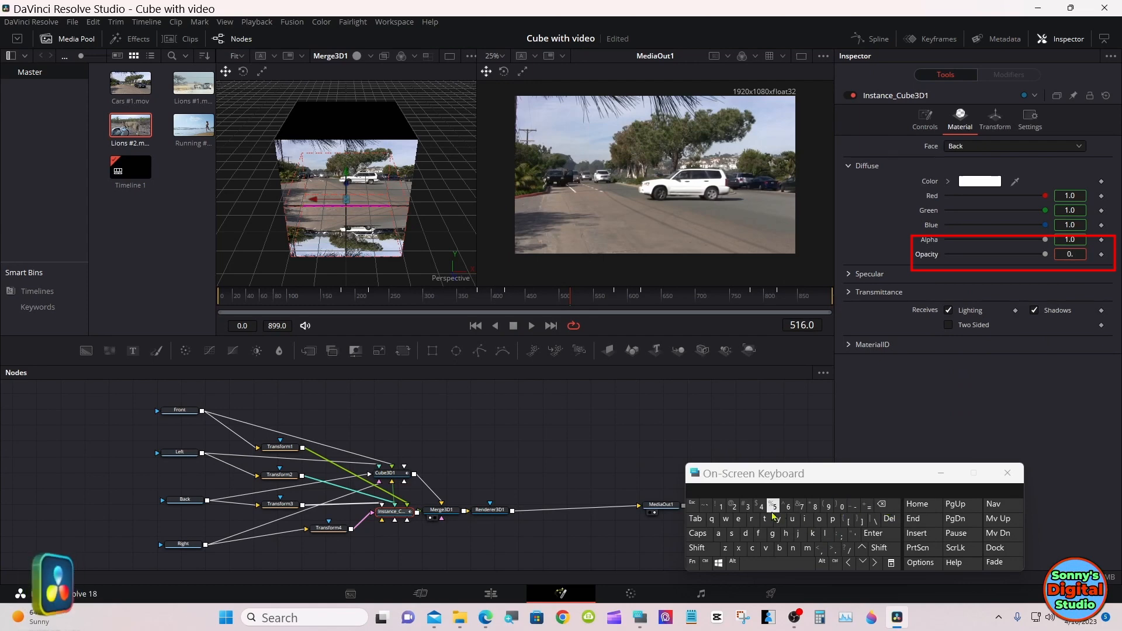
click(873, 533)
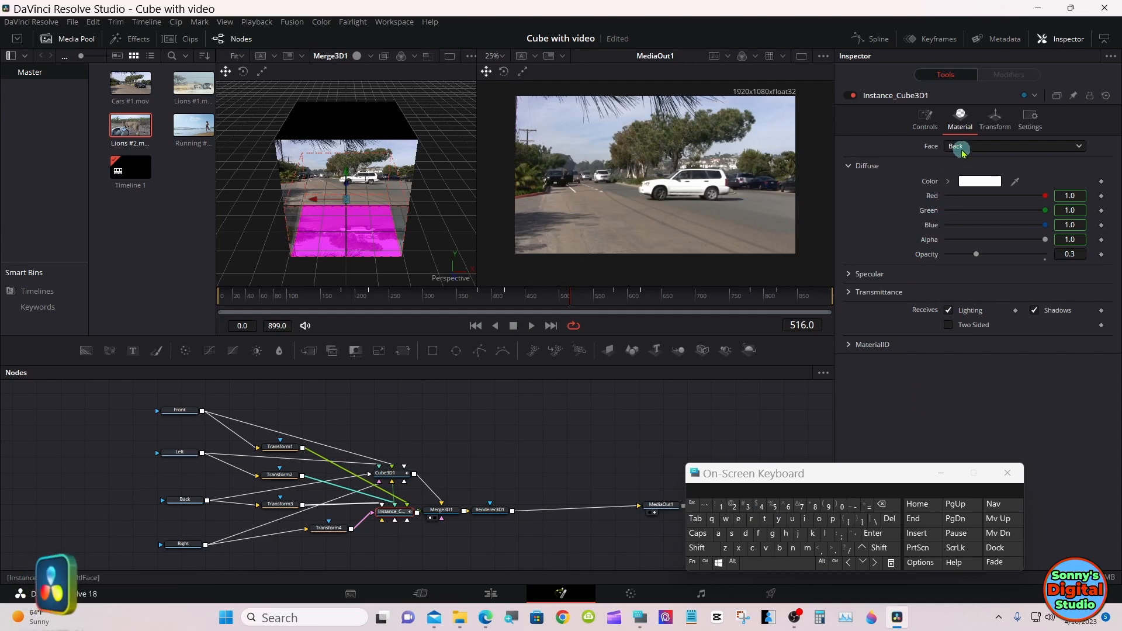
Scrub the composition back to frame 95 and switch Instance_Cube3D1's material to the Bottom face
drag(563, 299, 456, 297)
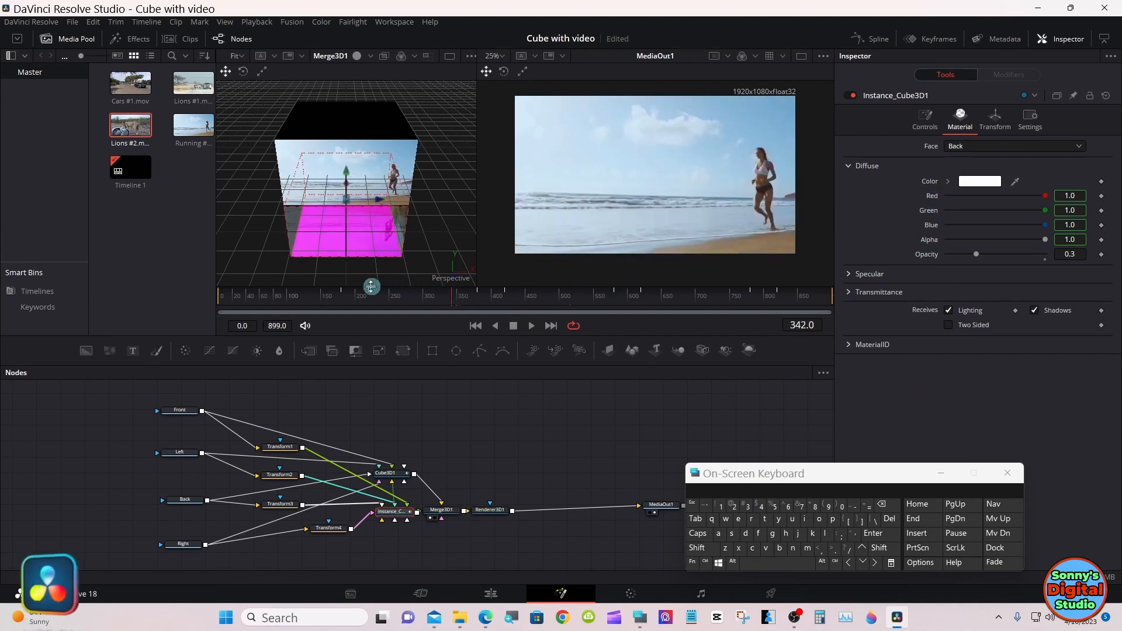
drag(371, 287, 280, 297)
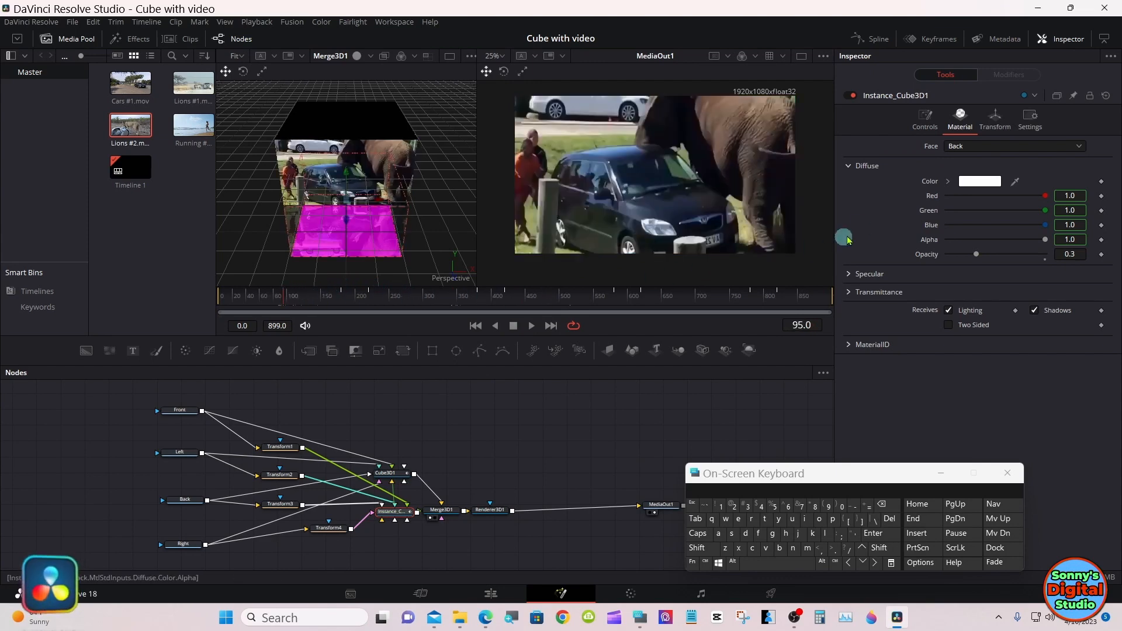
click(967, 146)
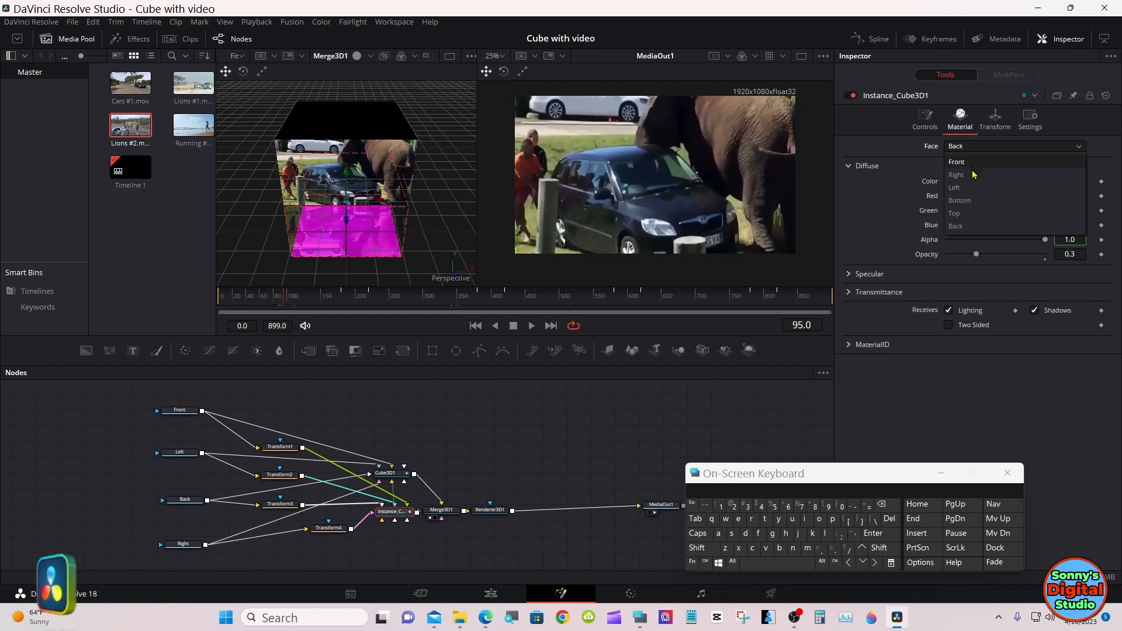
click(970, 201)
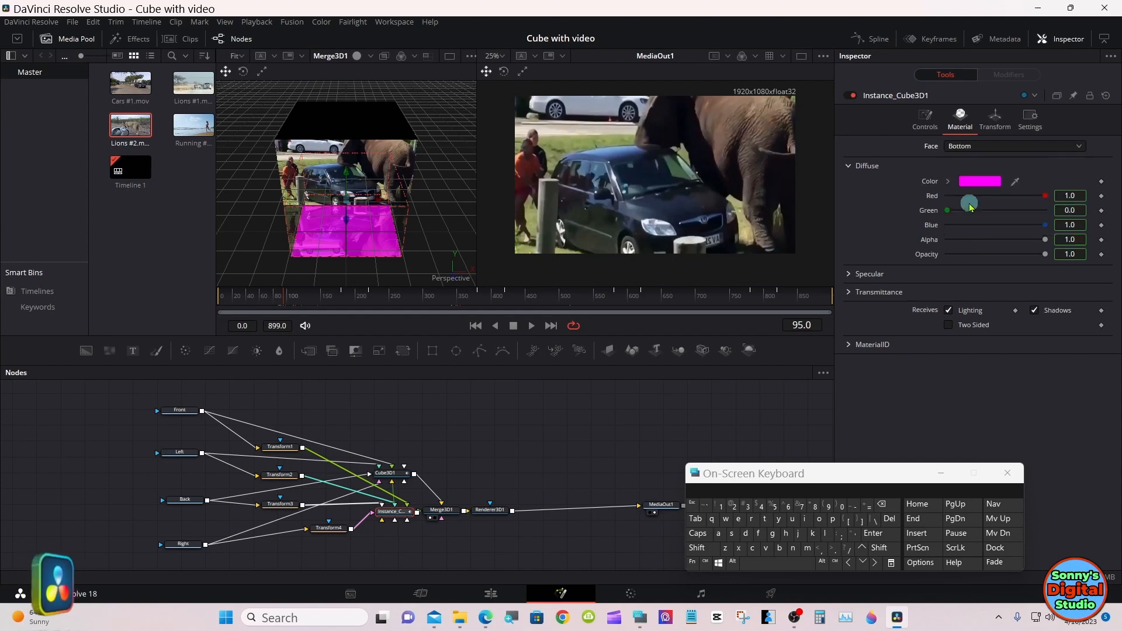
Try white as the diffuse color of the instanced cube's Bottom face
click(968, 182)
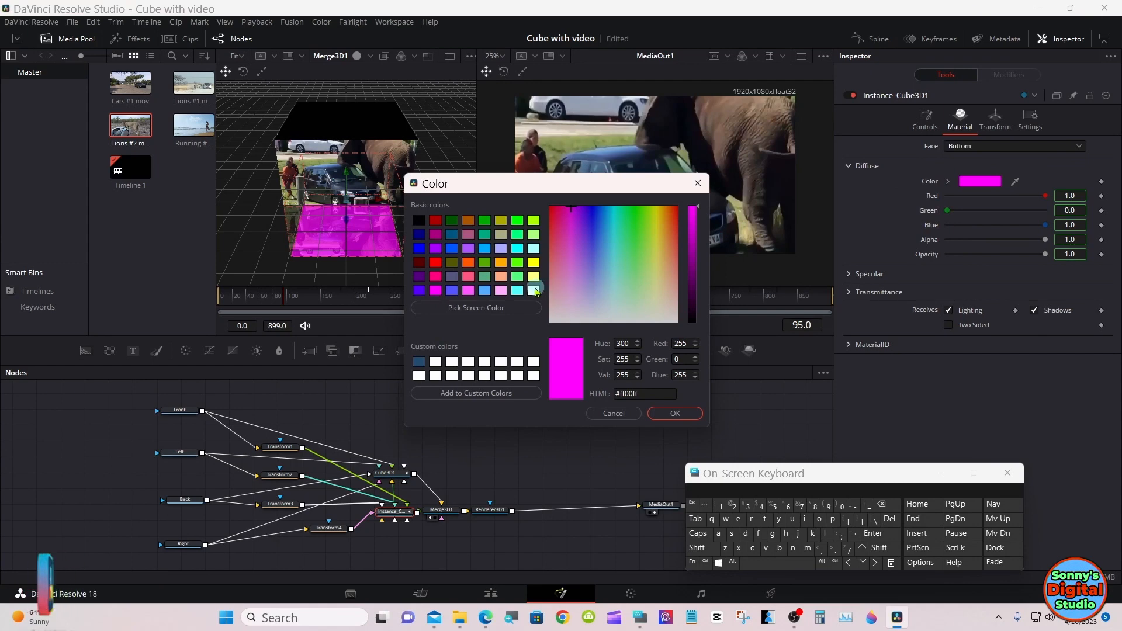
click(534, 290)
click(670, 413)
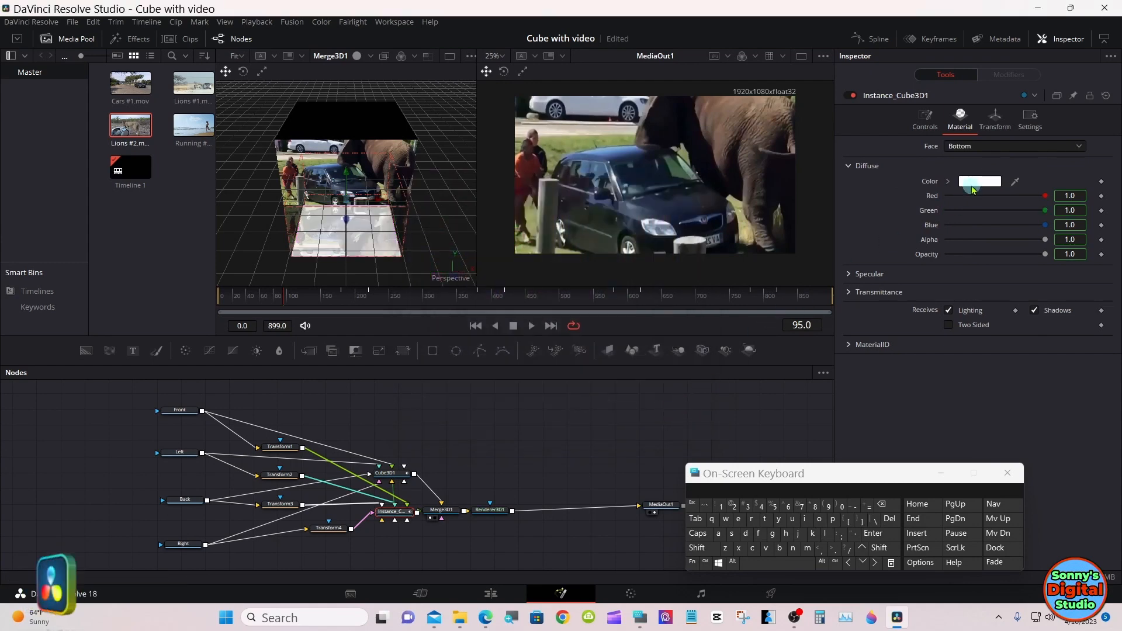
Set the diffuse color of the instanced cube's Bottom face to black (#000000)
click(973, 184)
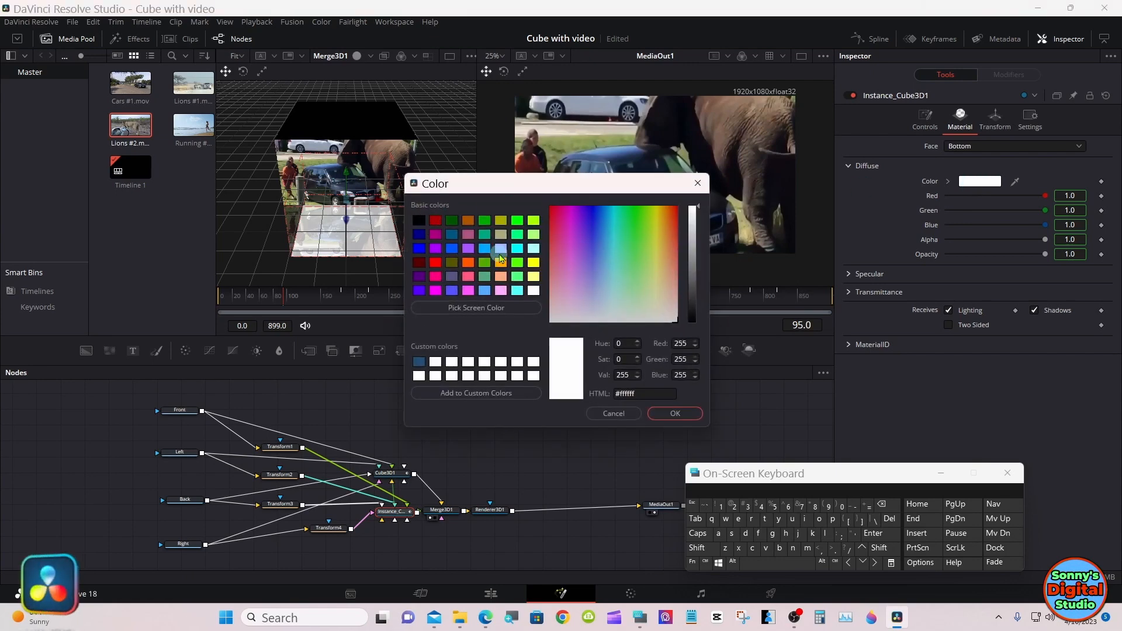
click(420, 222)
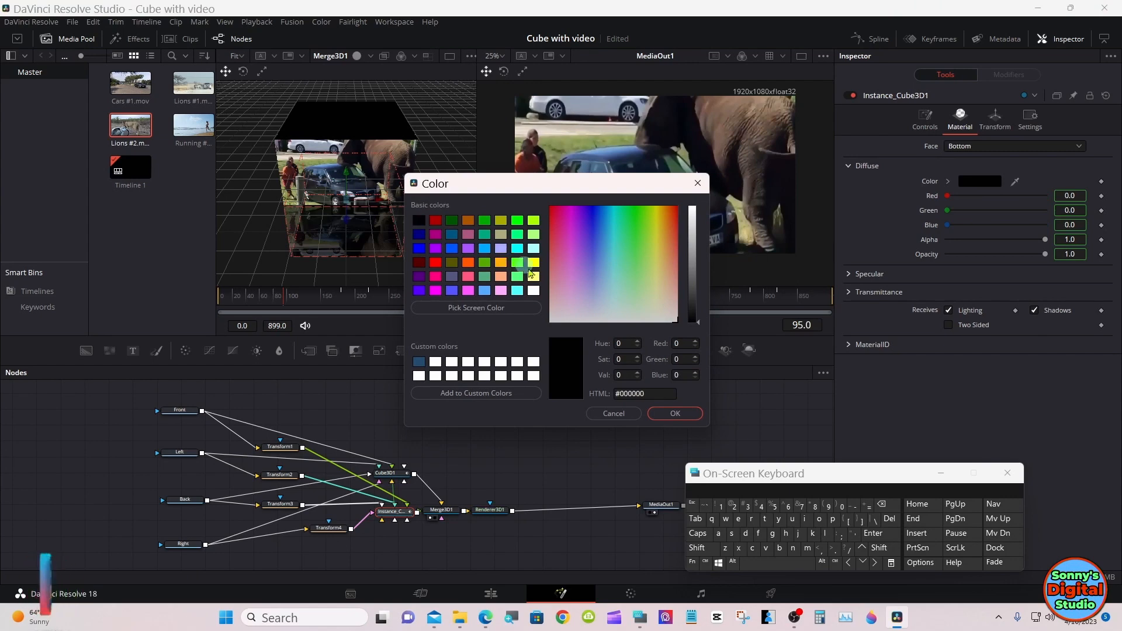
click(669, 415)
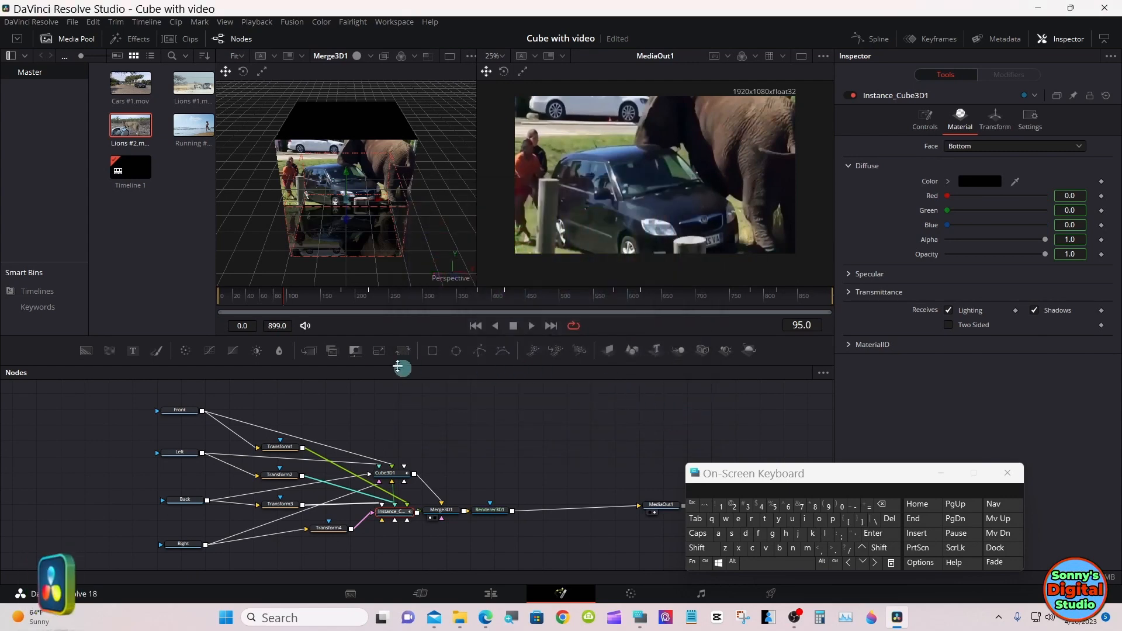
Scrub through the composition to frames 200 and 401 to check the rotating cube and its reflection
click(257, 302)
drag(257, 302, 356, 299)
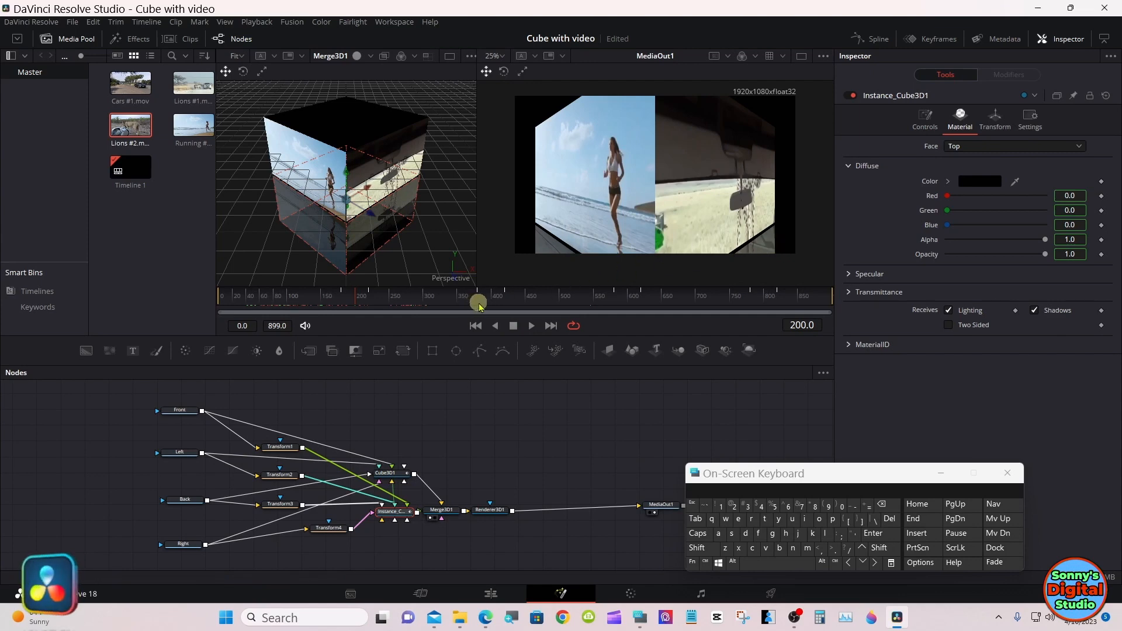
drag(479, 306, 492, 299)
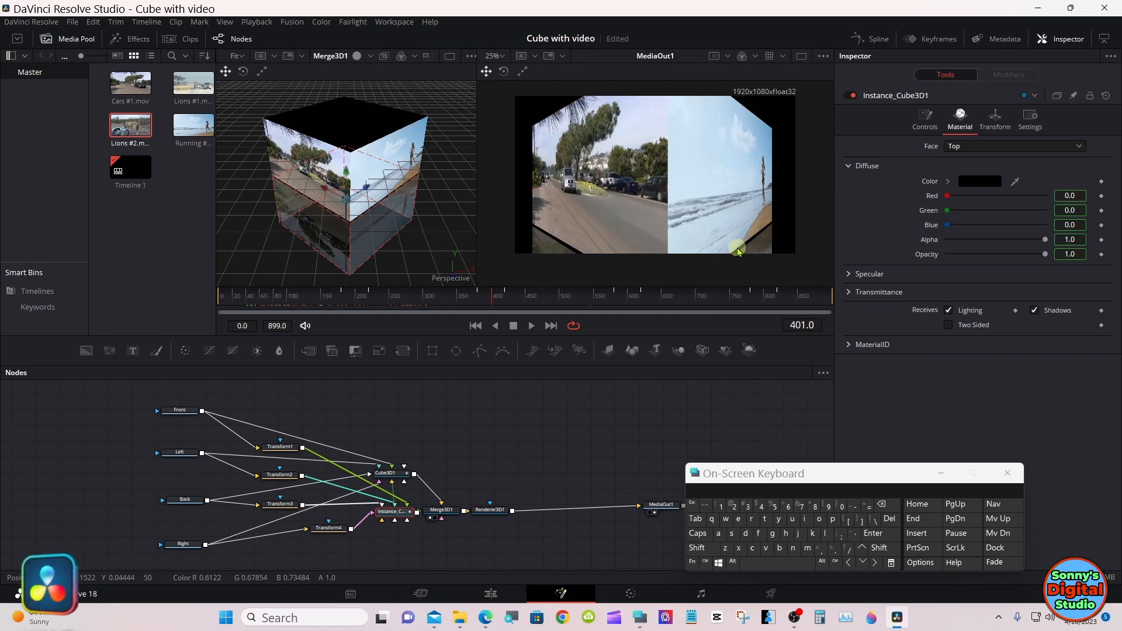
Minimize the on-screen keyboard, switch to the Edit page and play the Fusion Composition from the start of the timeline
click(942, 474)
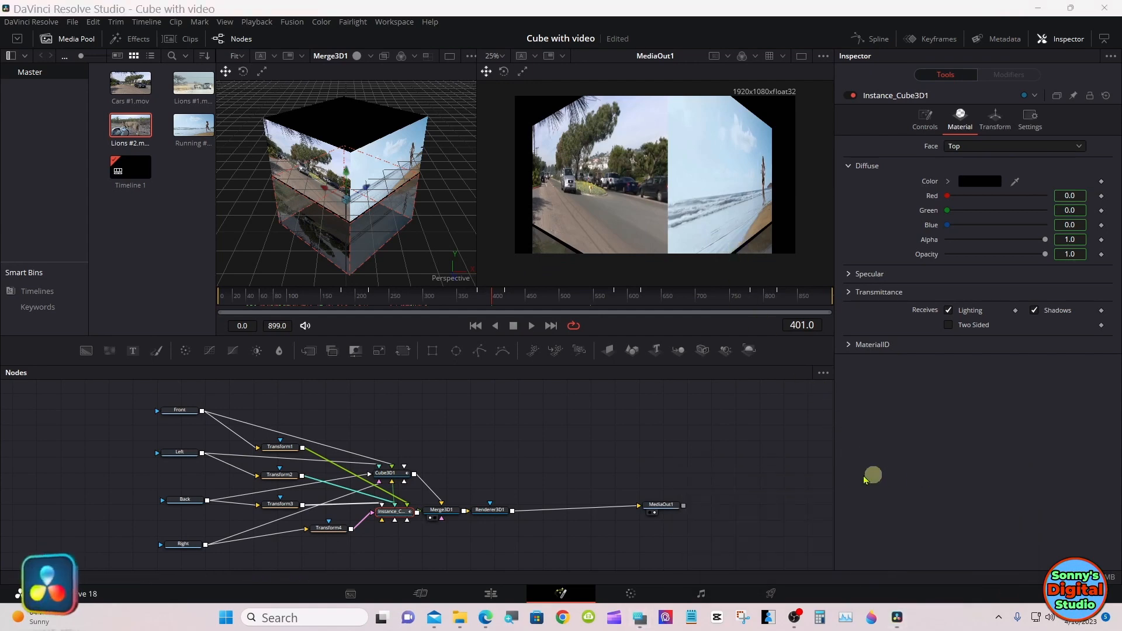
click(500, 593)
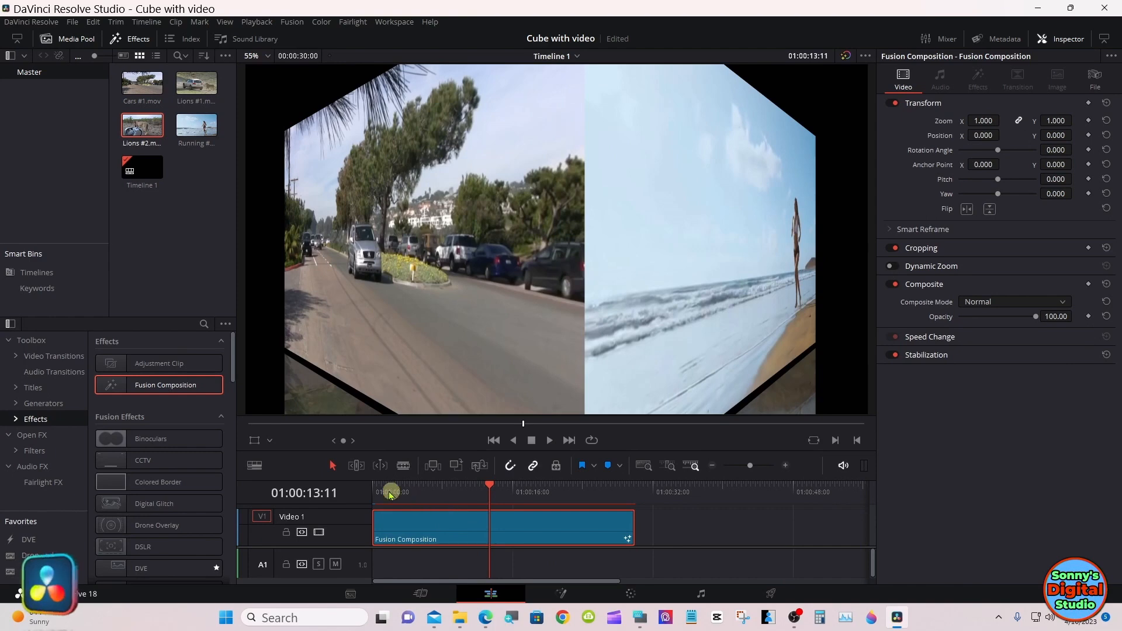
click(371, 487)
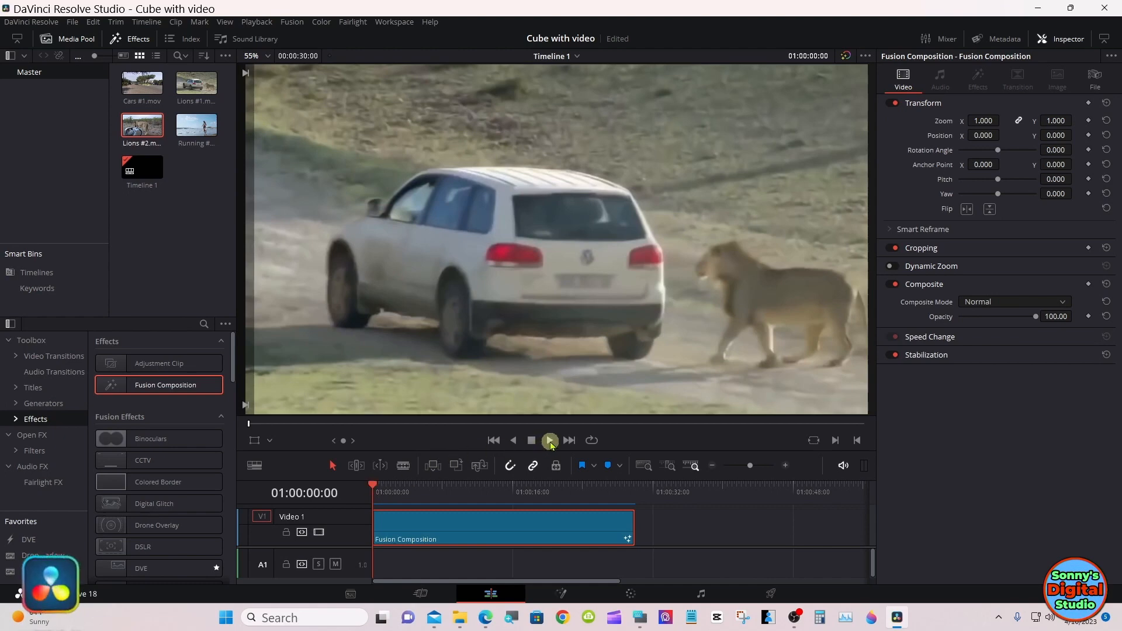
click(551, 442)
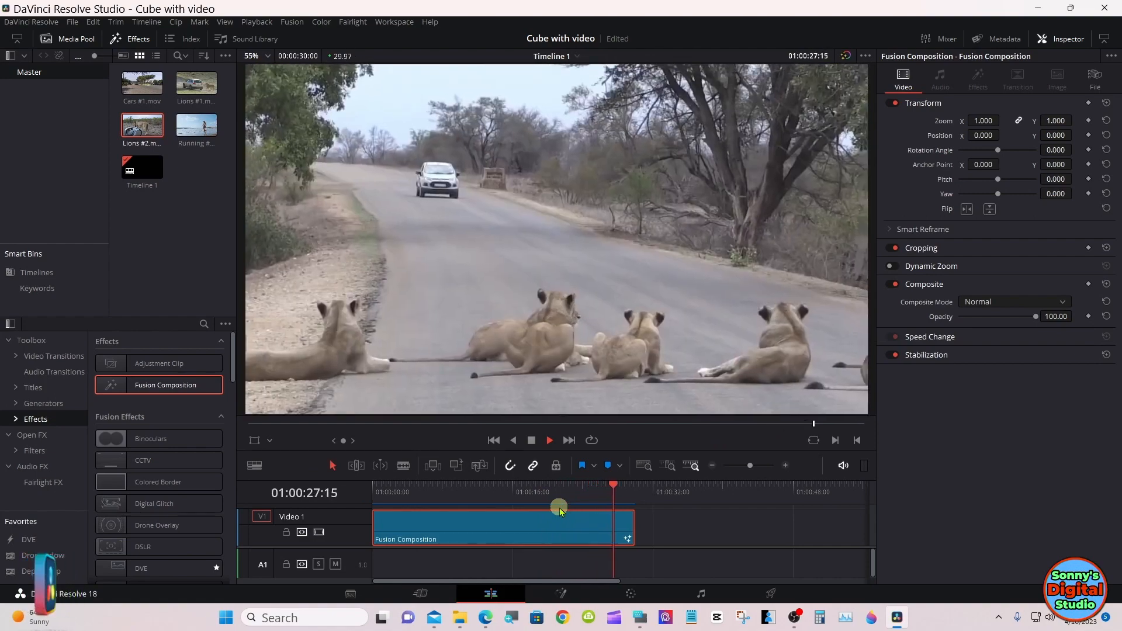
Return the playhead to 01:00:00:00 and replay the finished cube animation
click(389, 489)
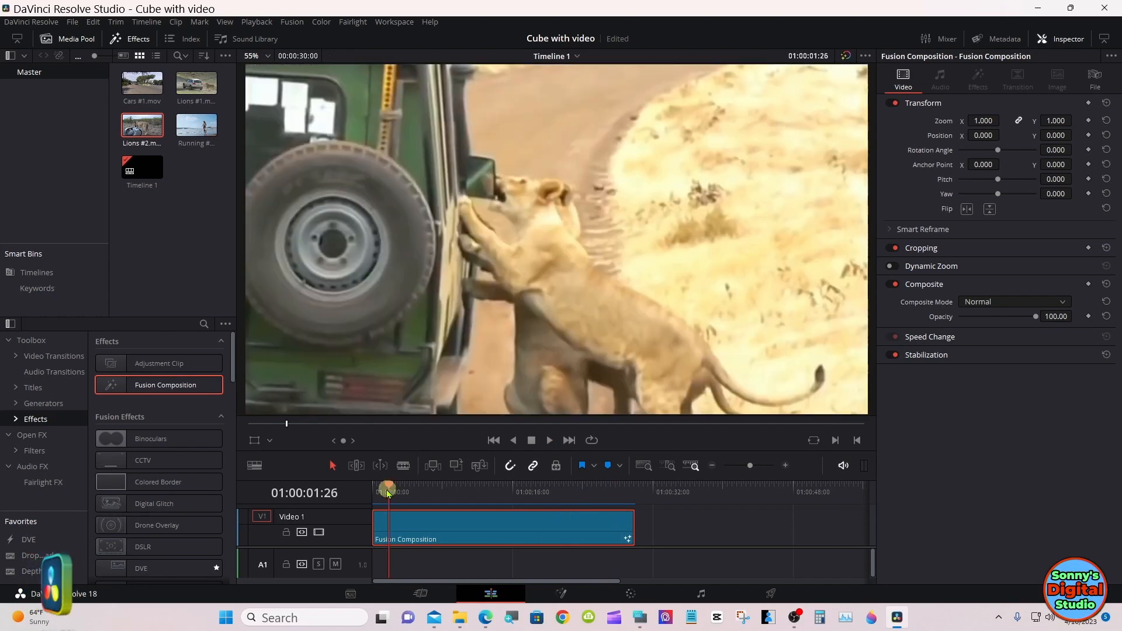
drag(389, 492, 373, 488)
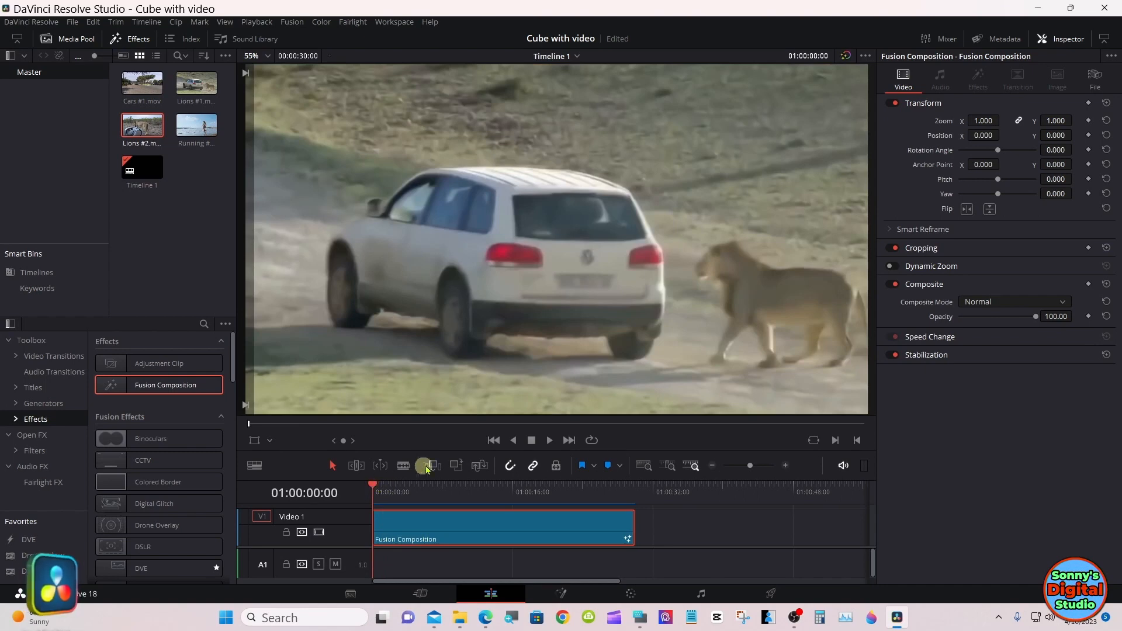
click(549, 440)
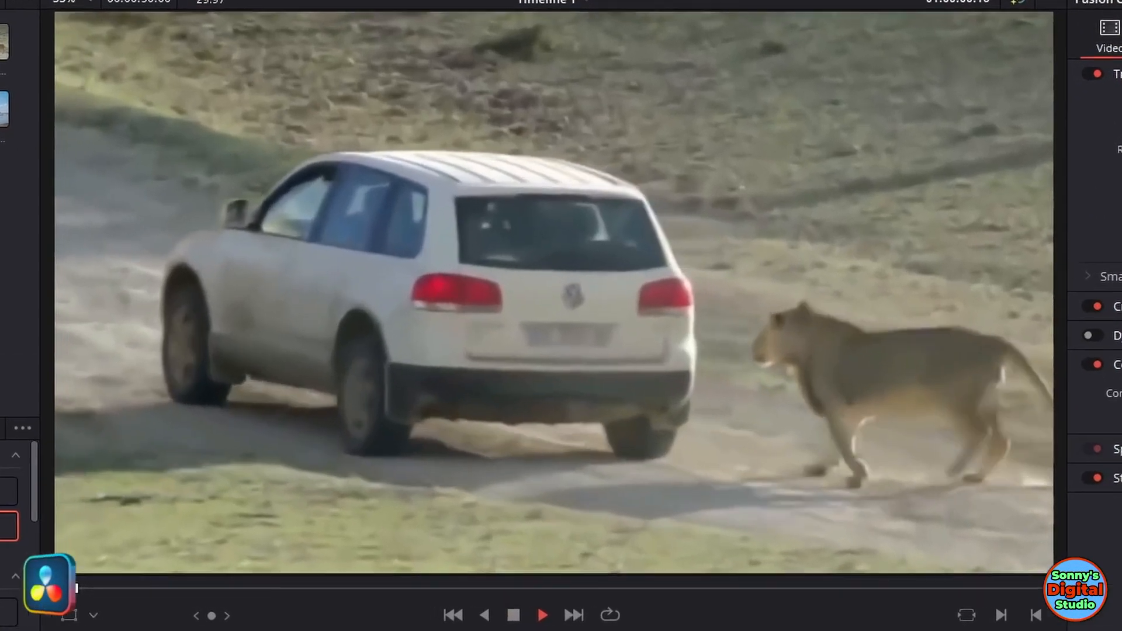